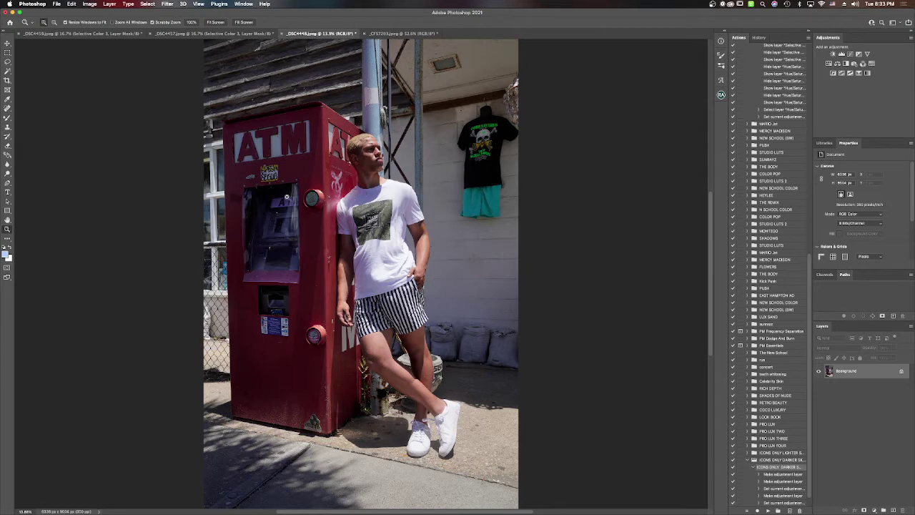
Examine the ATM portrait, switch to the _CFS7203.jpeg brick-wall portrait, and inspect the man's facial skin up close.
drag(373, 155, 413, 123)
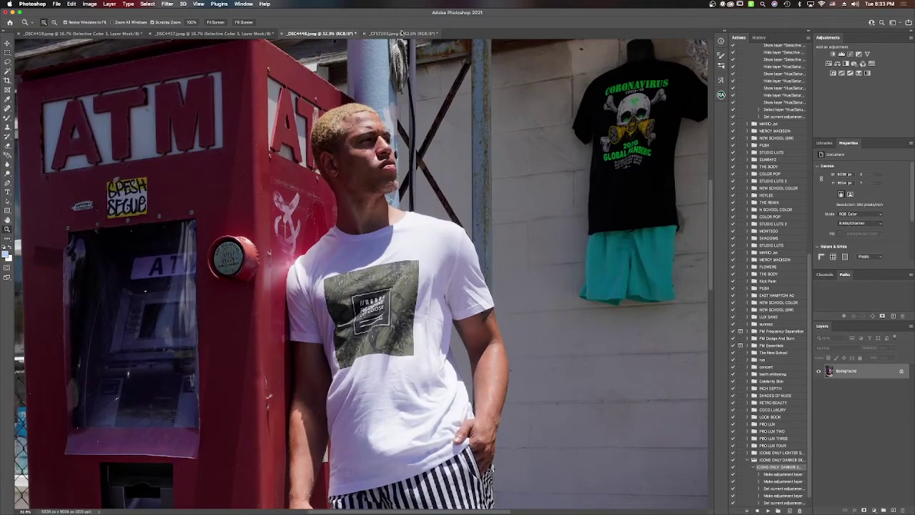
scroll(411, 148, up, 2)
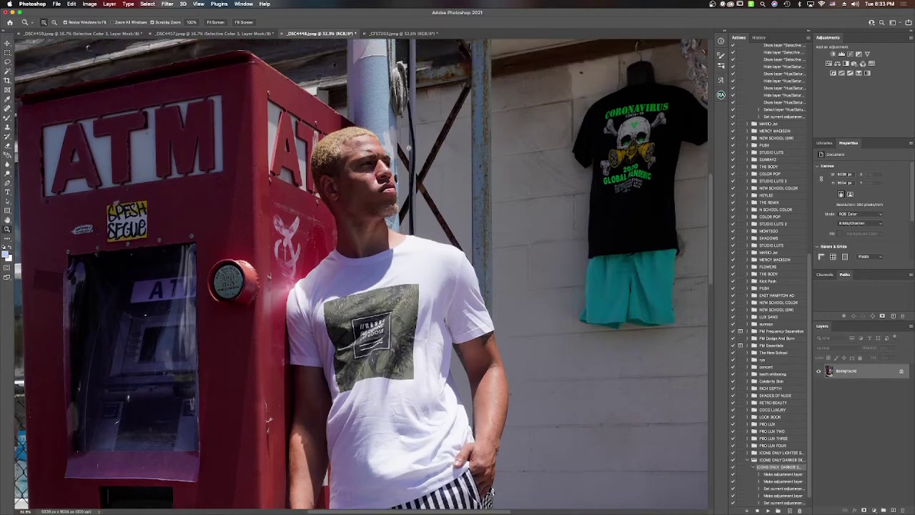
click(404, 34)
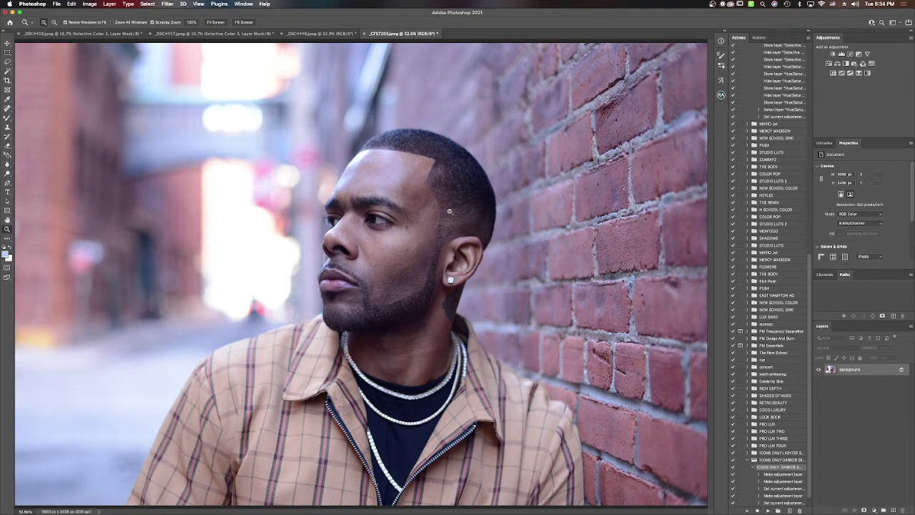
drag(468, 232, 473, 228)
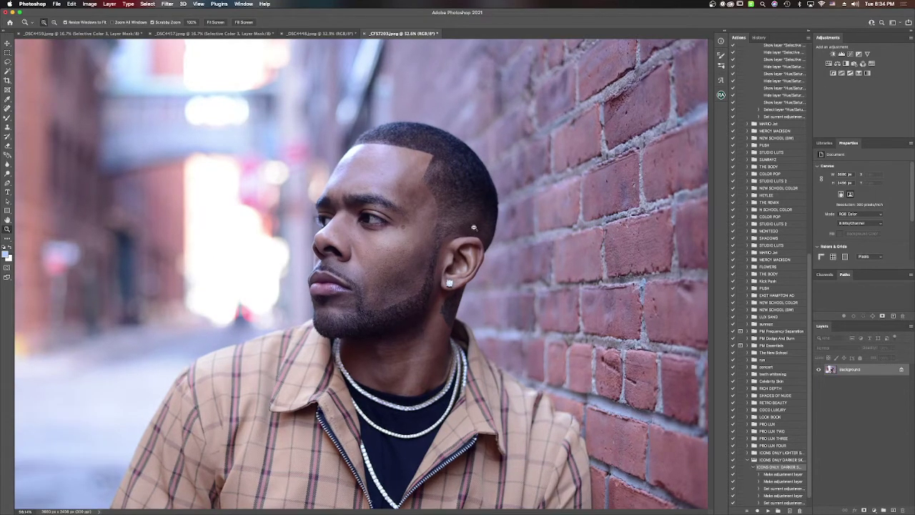
click(473, 227)
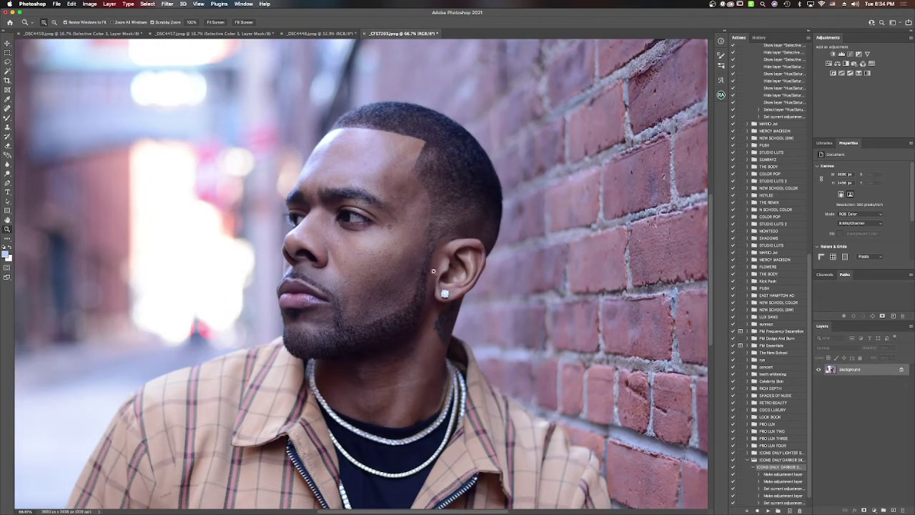
drag(499, 207, 503, 204)
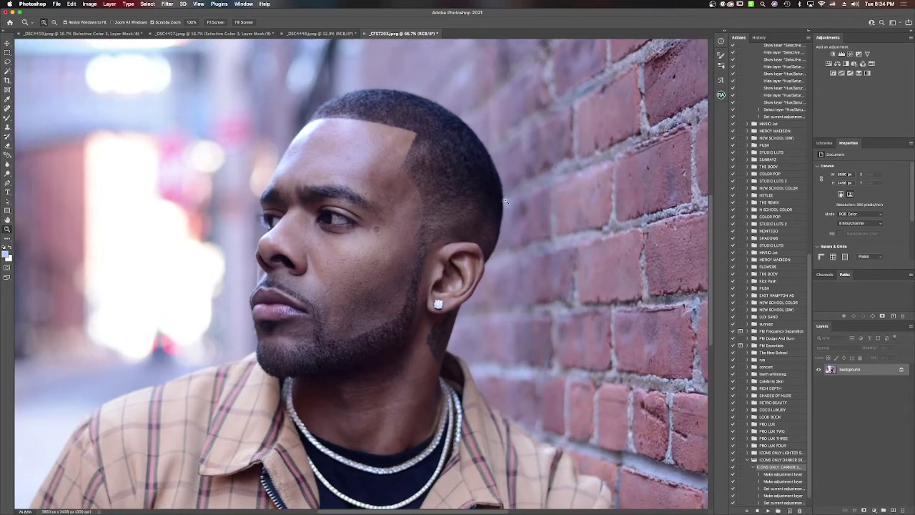
click(419, 192)
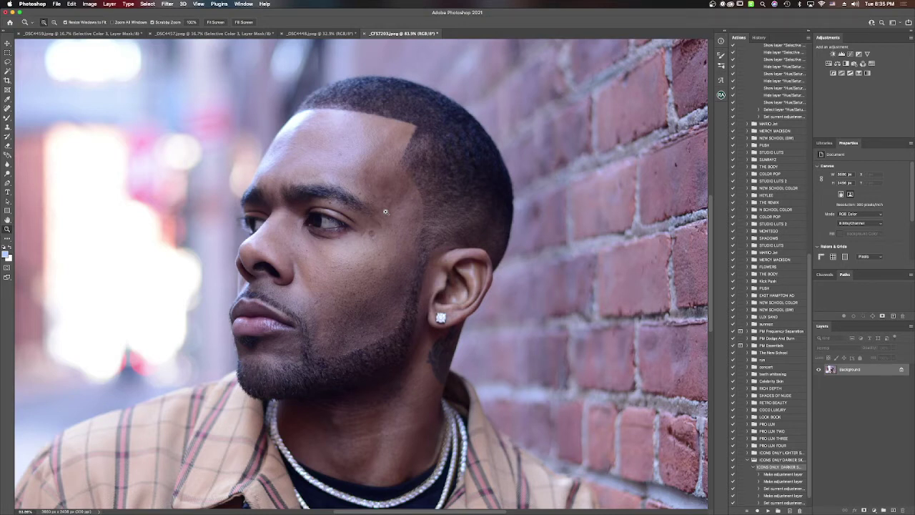
click(7, 109)
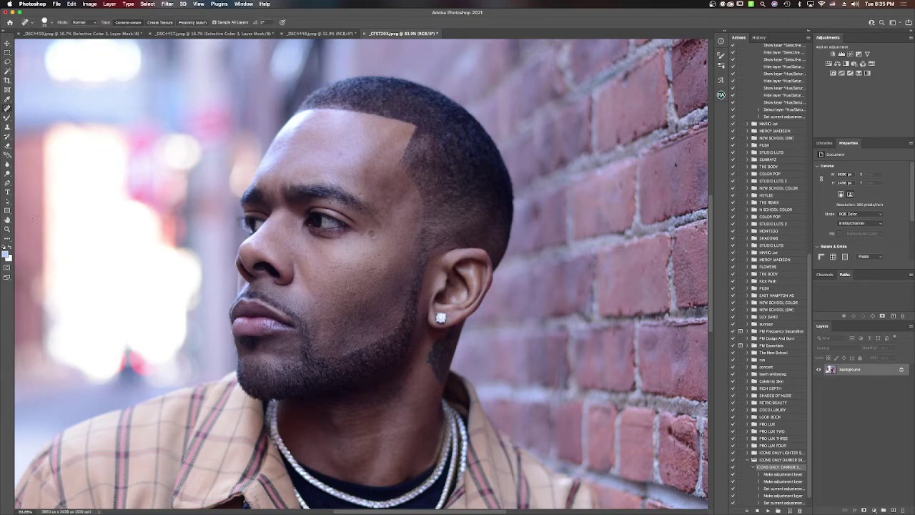
click(7, 229)
click(218, 22)
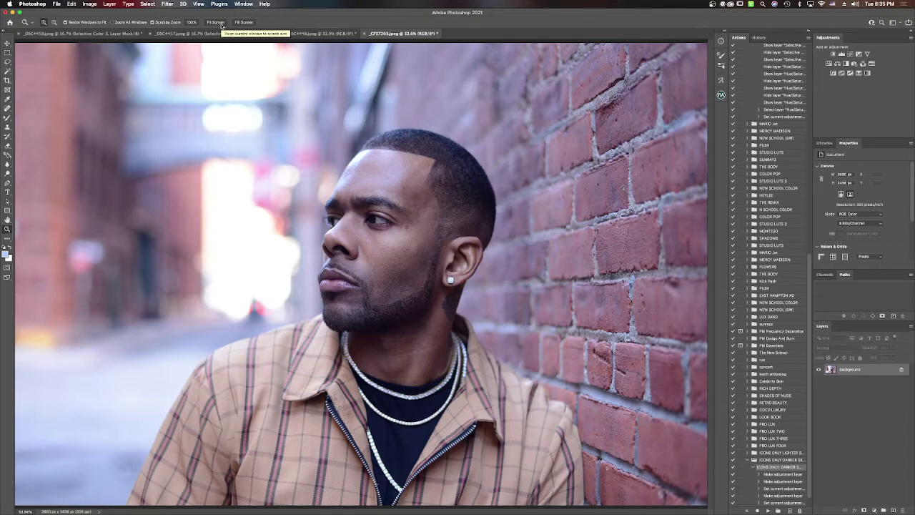
Remove blemishes on the forehead, temple, cheek and upper-lip area with the Spot Healing Brush, adjusting the brush size to suit.
drag(463, 192, 480, 182)
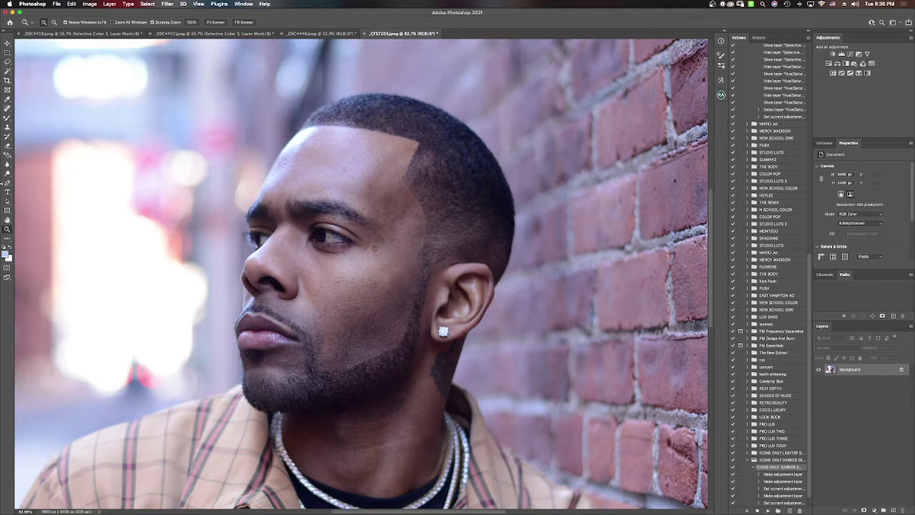
click(11, 111)
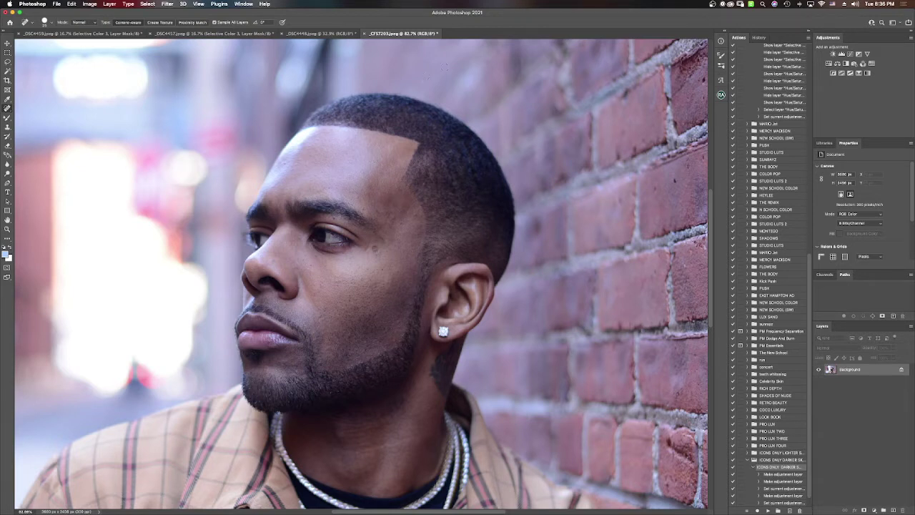
click(370, 188)
drag(381, 196, 404, 223)
key(bracketleft)
key(bracketleft)
key(bracketright)
click(363, 211)
click(284, 163)
drag(366, 250, 369, 239)
click(322, 285)
key(bracketleft)
click(6, 229)
click(215, 22)
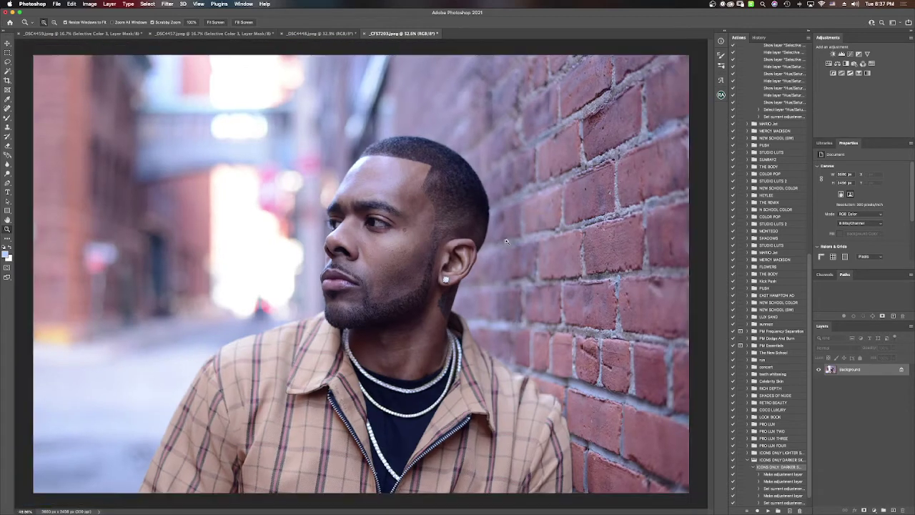
Remove remaining marks on the neck, ear and the cheek beside the nose with a slightly larger Spot Healing Brush.
alt+click(506, 242)
drag(504, 244, 520, 236)
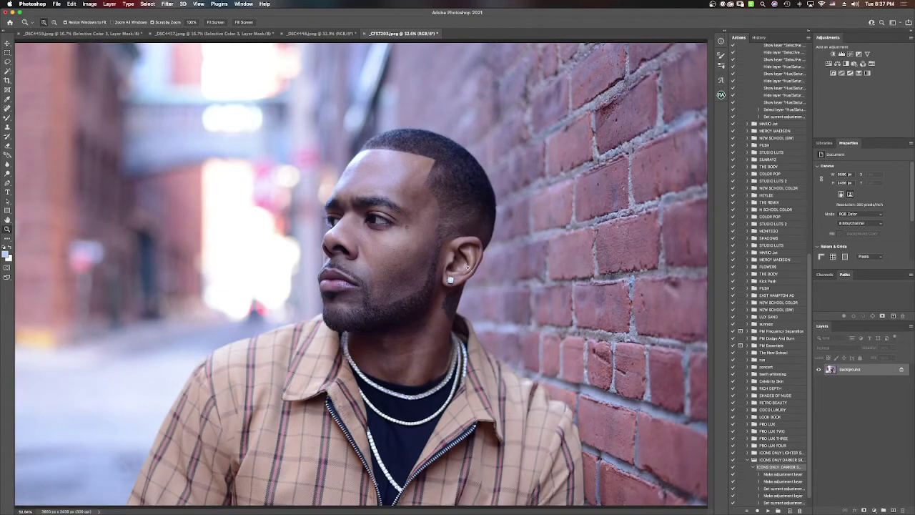
drag(469, 266, 475, 259)
scroll(474, 259, down, 1)
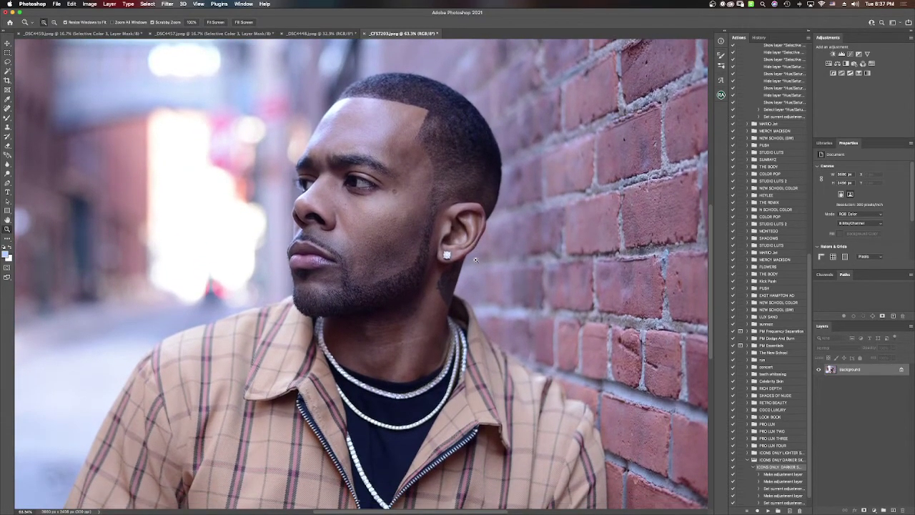
click(7, 108)
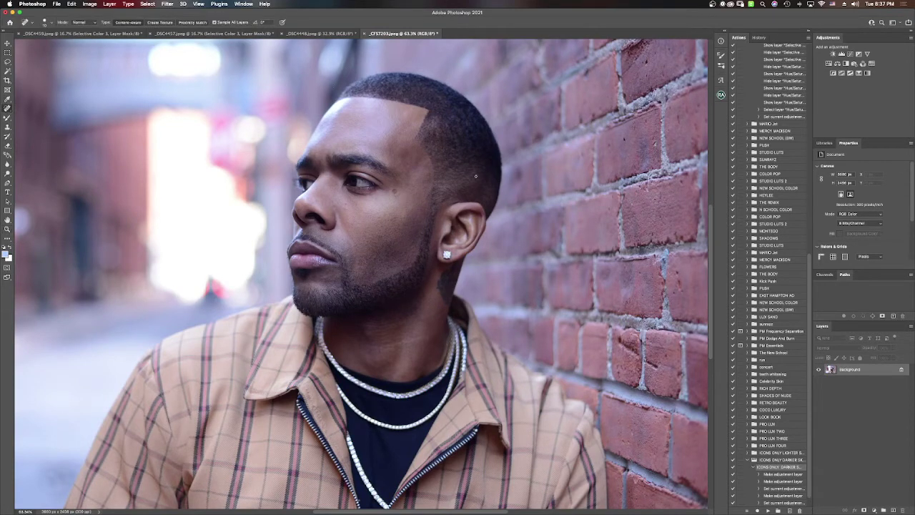
key(bracketright)
drag(392, 344, 409, 343)
click(461, 226)
click(333, 206)
click(7, 229)
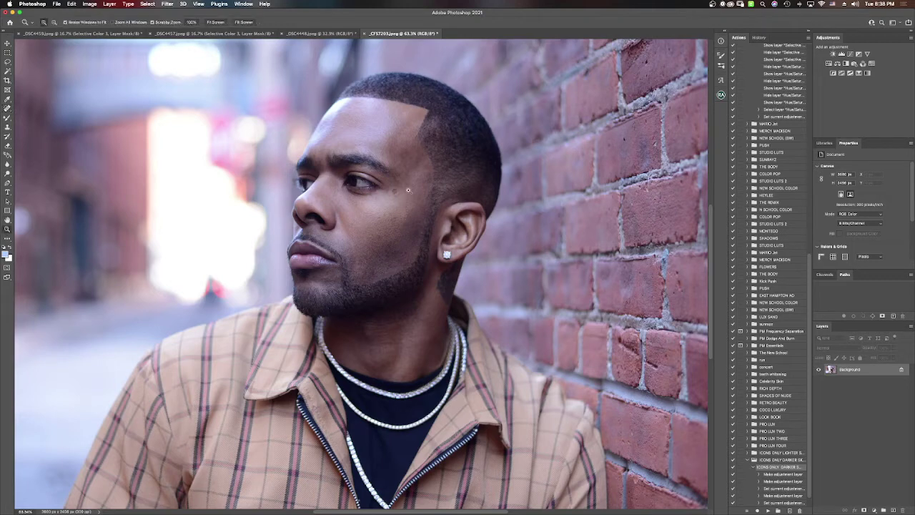
Heal the small imperfections beside the eyebrow, on the temple and along the jaw with the Spot Healing Brush Tool.
drag(376, 187, 384, 185)
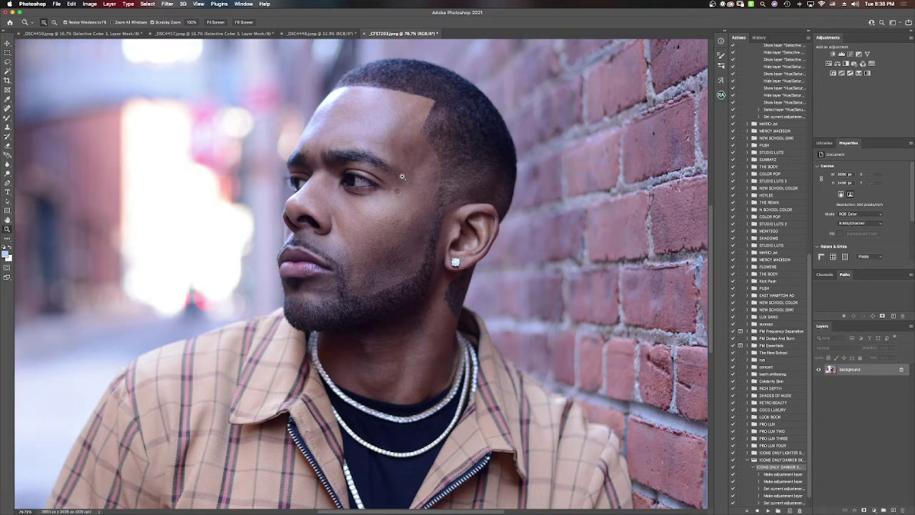
click(8, 109)
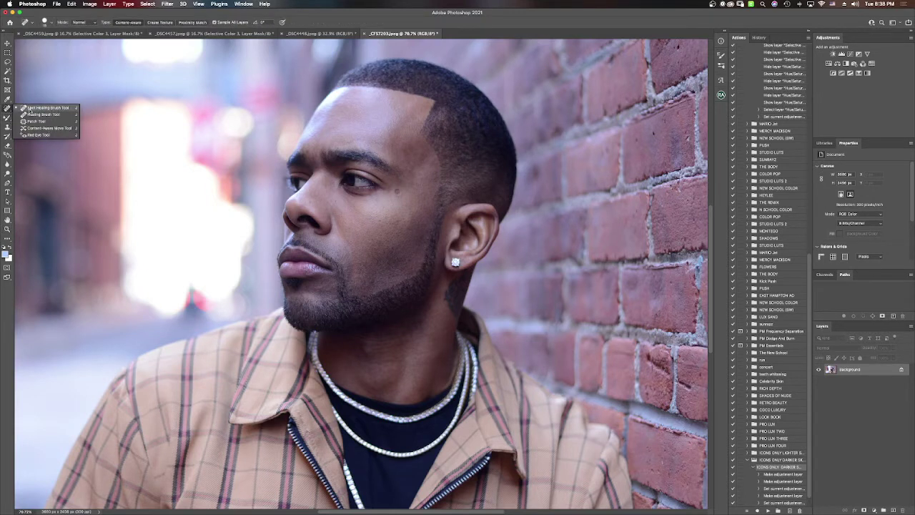
click(30, 109)
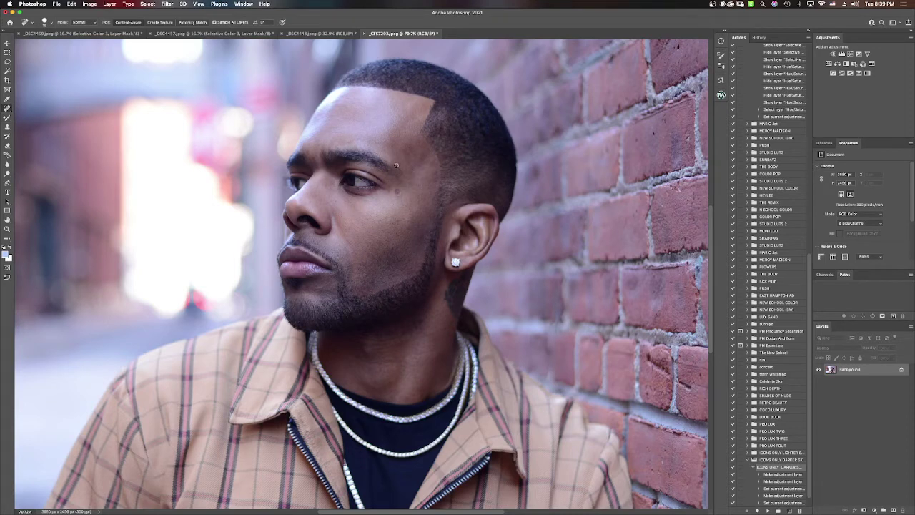
drag(395, 166, 411, 164)
drag(382, 145, 398, 167)
click(350, 289)
click(358, 310)
right_click(7, 108)
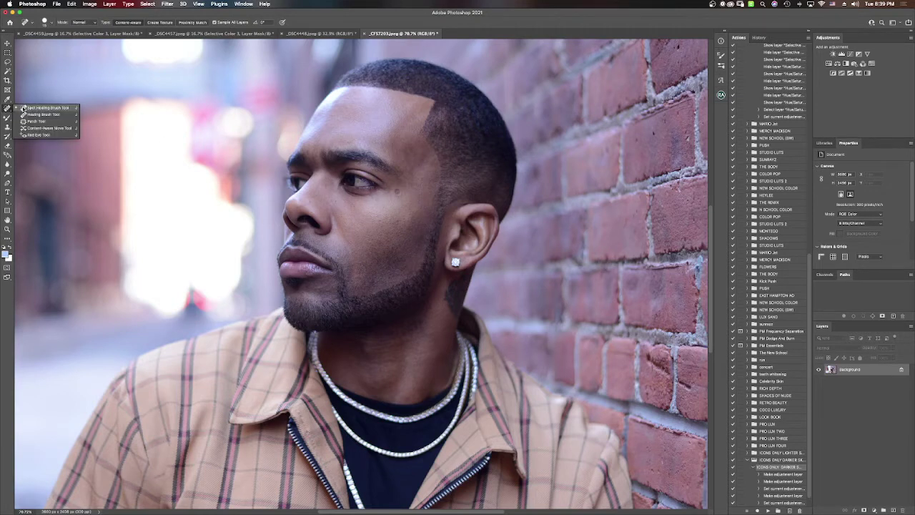
click(24, 108)
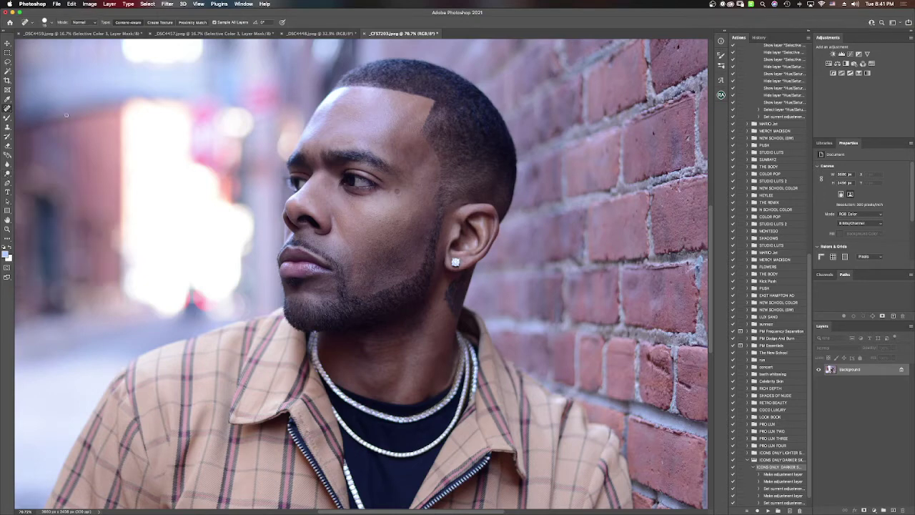
scroll(764, 73, up, 5)
scroll(764, 74, up, 5)
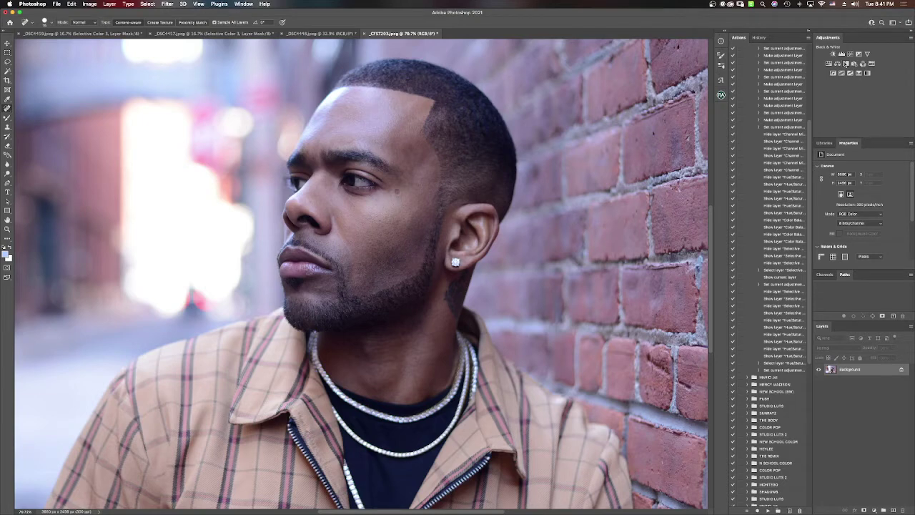
Add a Black & White adjustment layer and lower its Reds to a negative value to darken the skin tones.
click(846, 62)
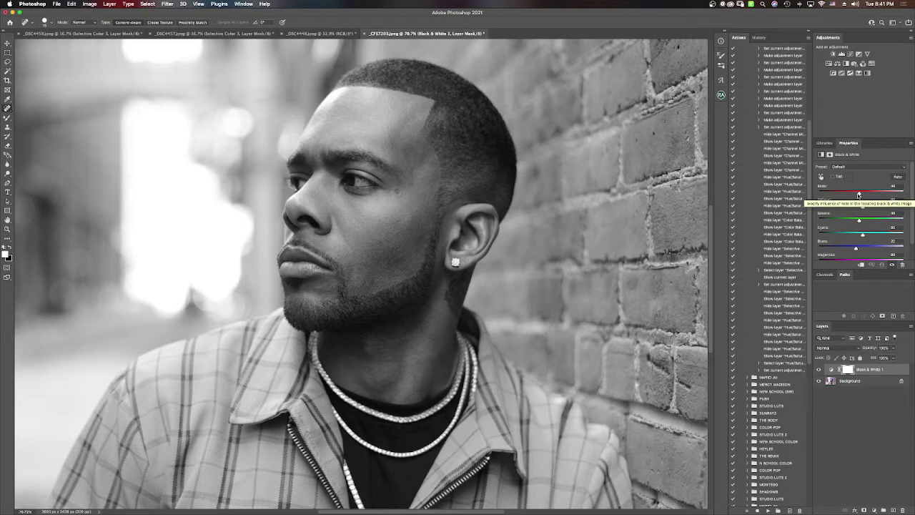
drag(859, 194, 842, 194)
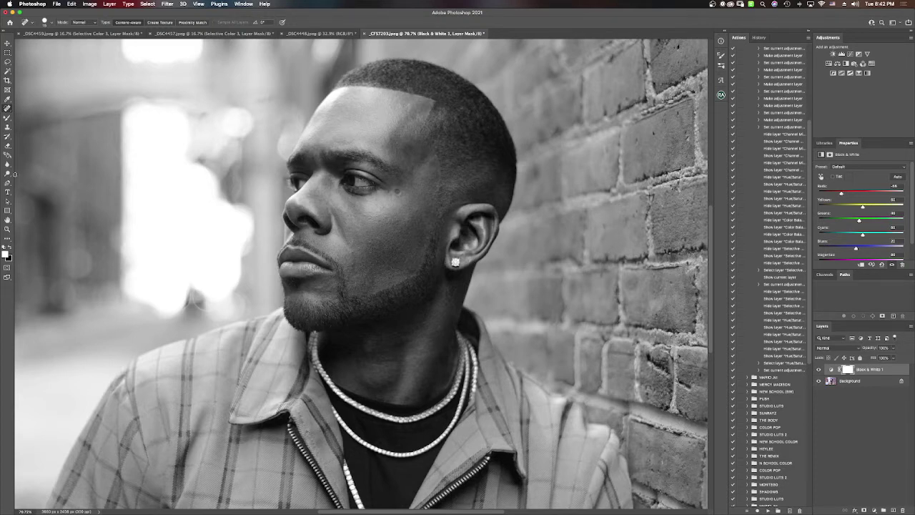
Set up the Dodge Tool with a much smaller brush, Midtones range and a reduced exposure.
click(8, 173)
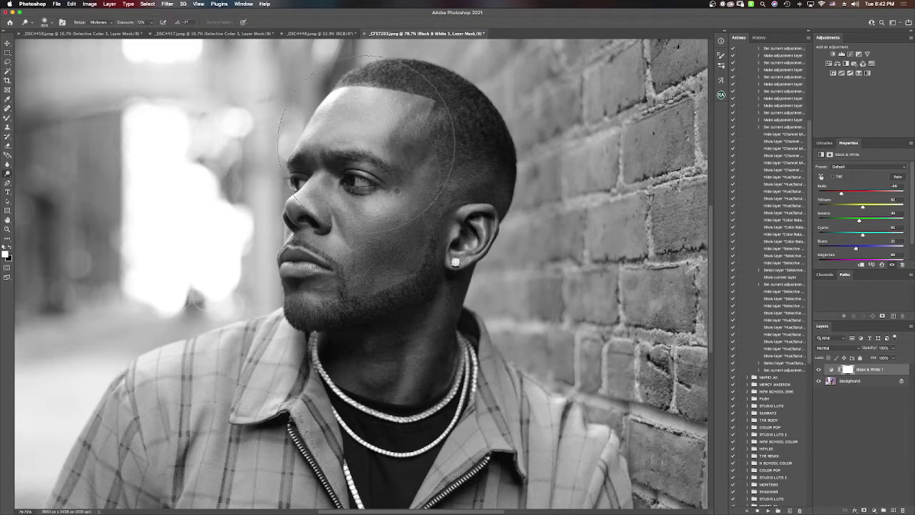
key(bracketleft)
key(bracketleft)
key(bracketleft)
key(bracketleft)
key(bracketleft)
key(bracketleft)
key(bracketleft)
key(bracketleft)
key(bracketleft)
key(bracketleft)
click(151, 22)
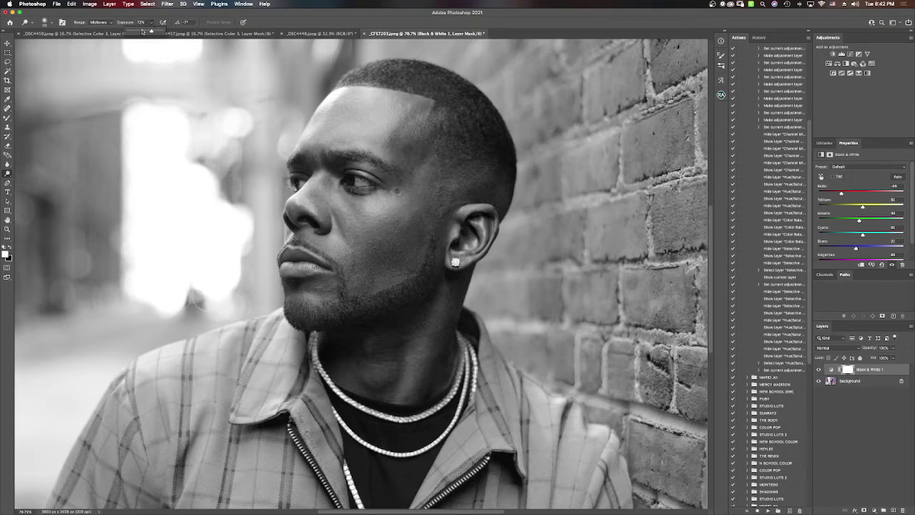
drag(143, 31, 137, 33)
click(141, 36)
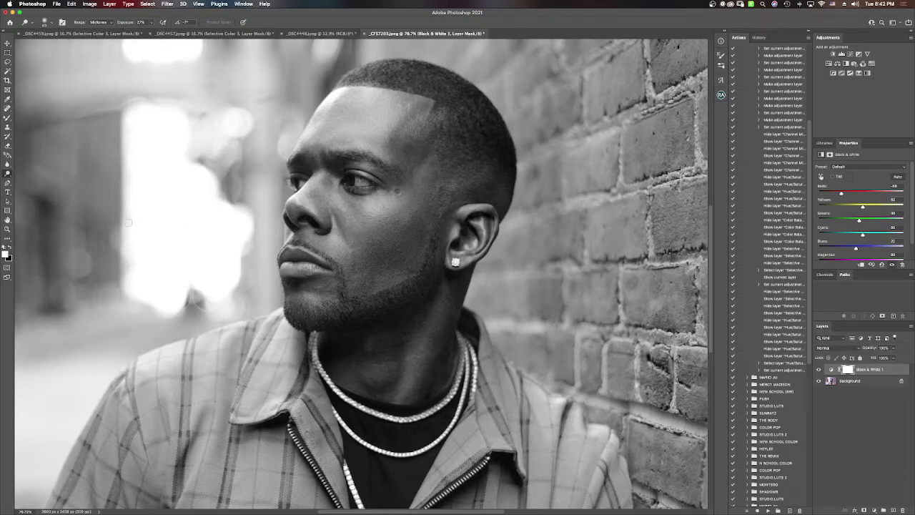
Dodge the uneven dark patches on the forehead, temple and face on the Background layer, varying the brush size.
click(7, 229)
drag(362, 200, 400, 200)
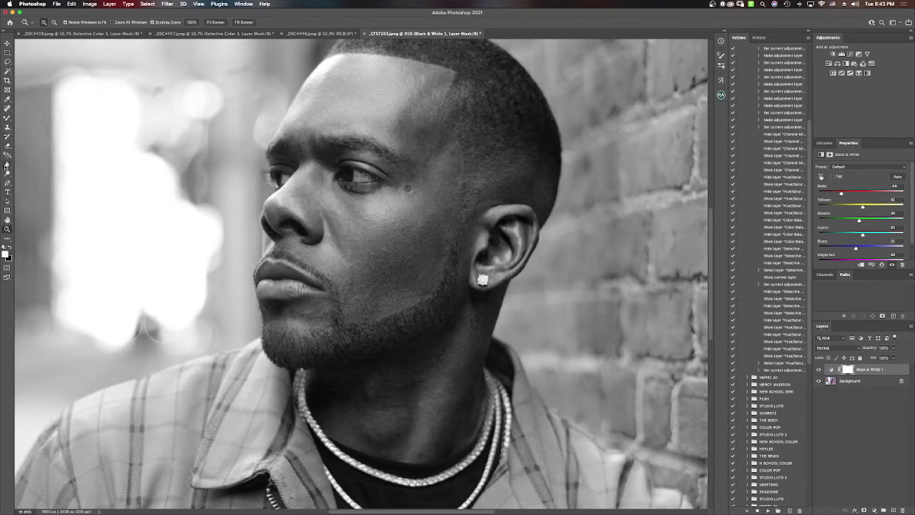
click(8, 174)
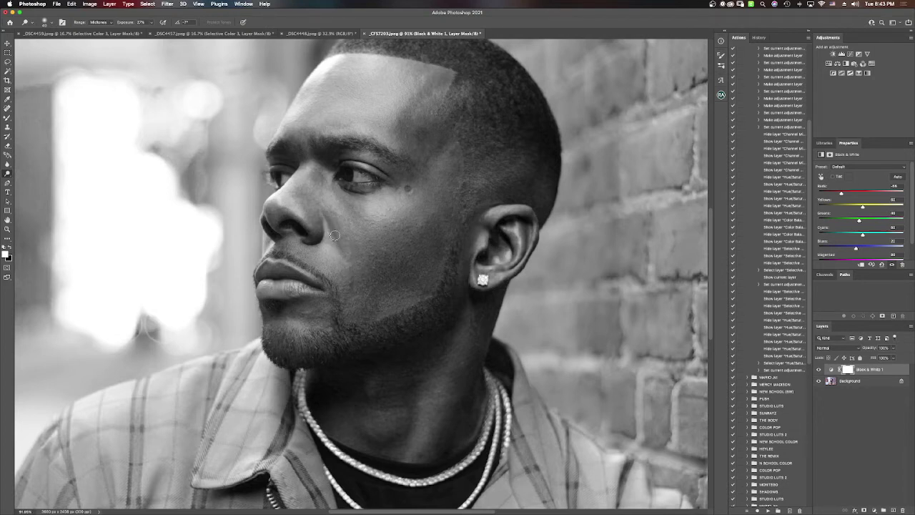
click(867, 384)
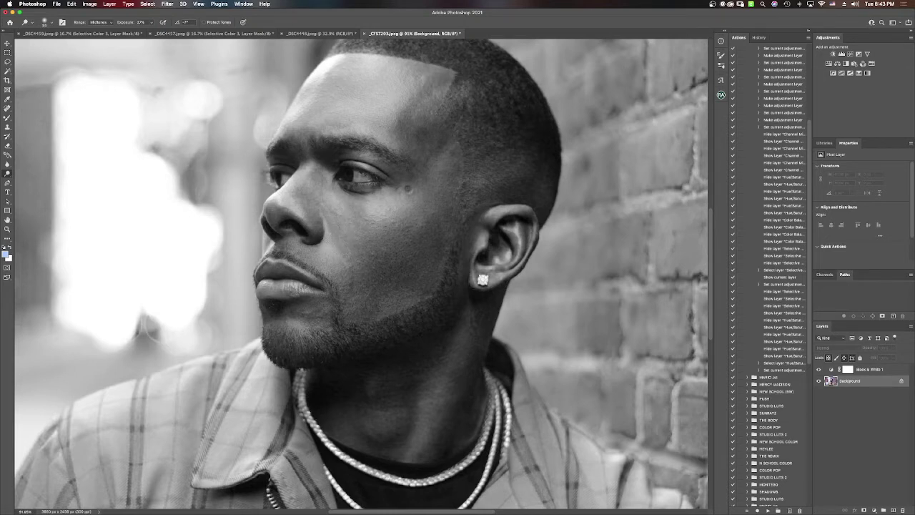
key(bracketright)
key(bracketright)
key(bracketright)
key(bracketleft)
key(bracketleft)
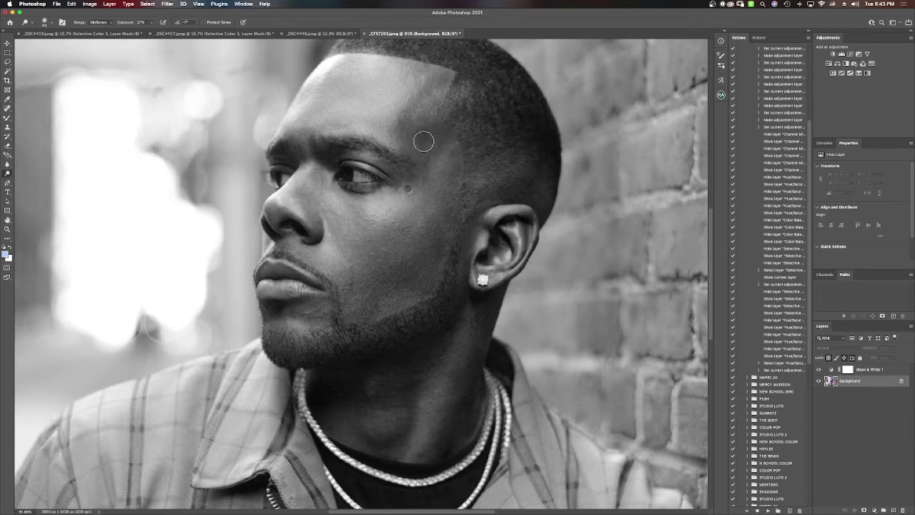
key(bracketleft)
key(bracketleft)
key(bracketleft)
key(bracketright)
key(bracketright)
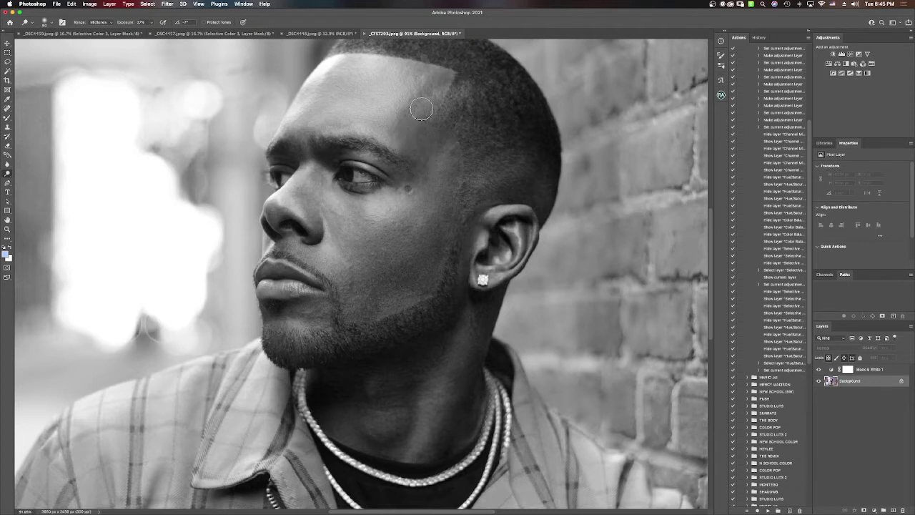
key(bracketleft)
key(bracketright)
key(bracketright)
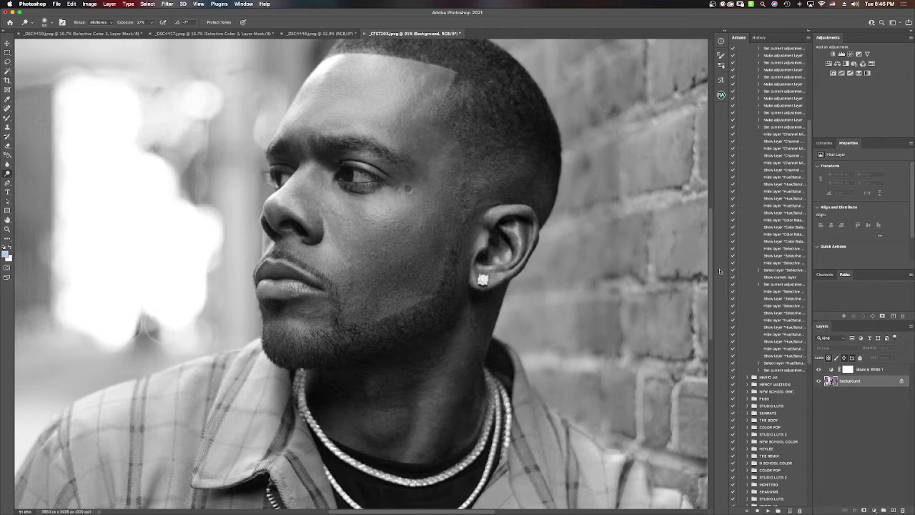
Hide the Black & White layer and compare the portrait's earlier history states with the latest dodged state.
click(819, 370)
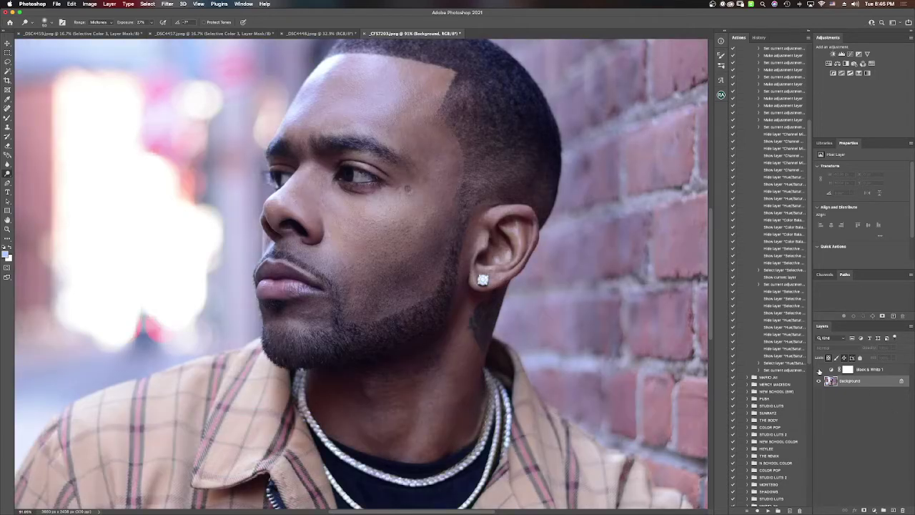
click(760, 38)
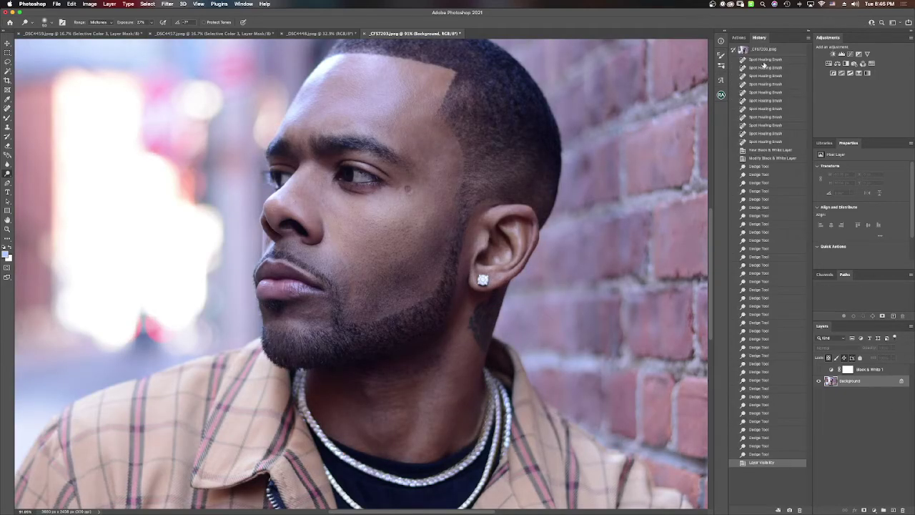
click(761, 160)
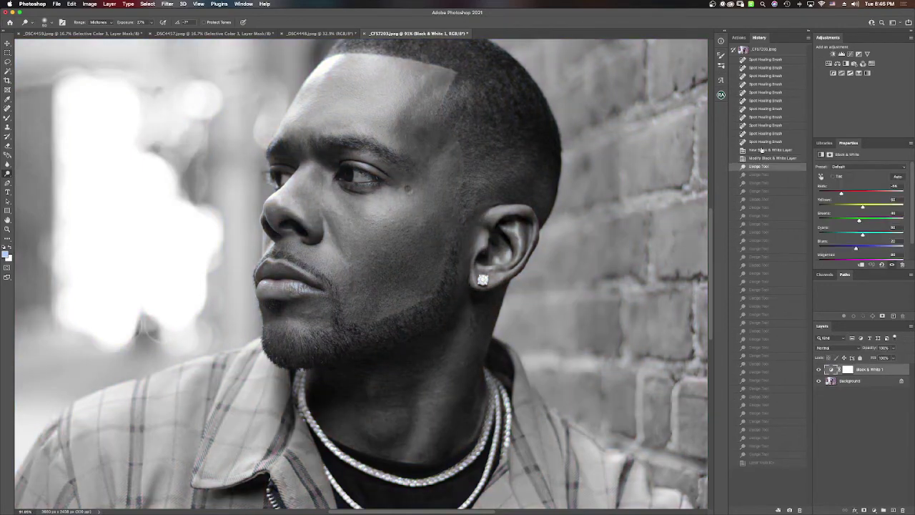
click(762, 134)
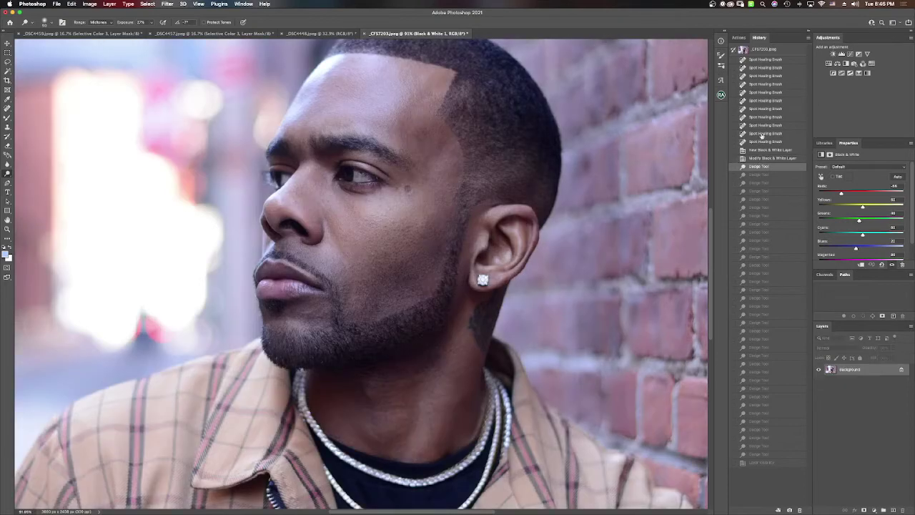
click(762, 463)
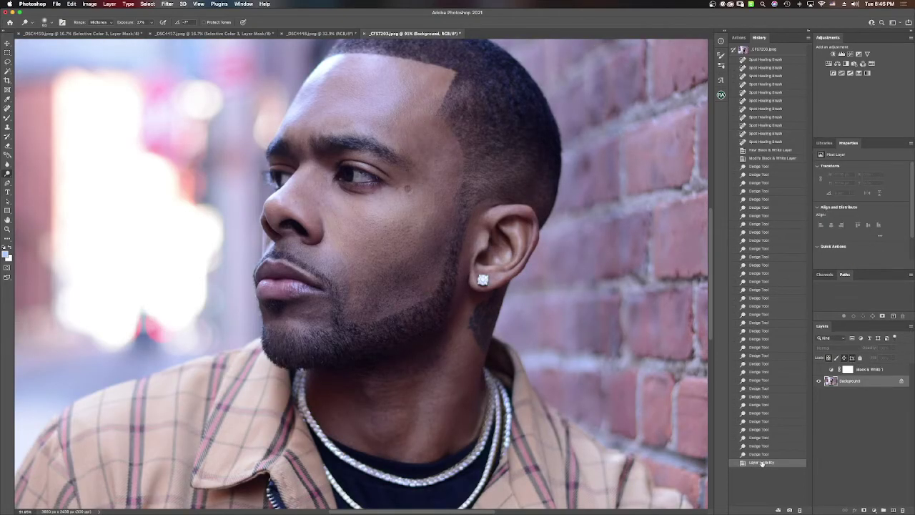
click(778, 142)
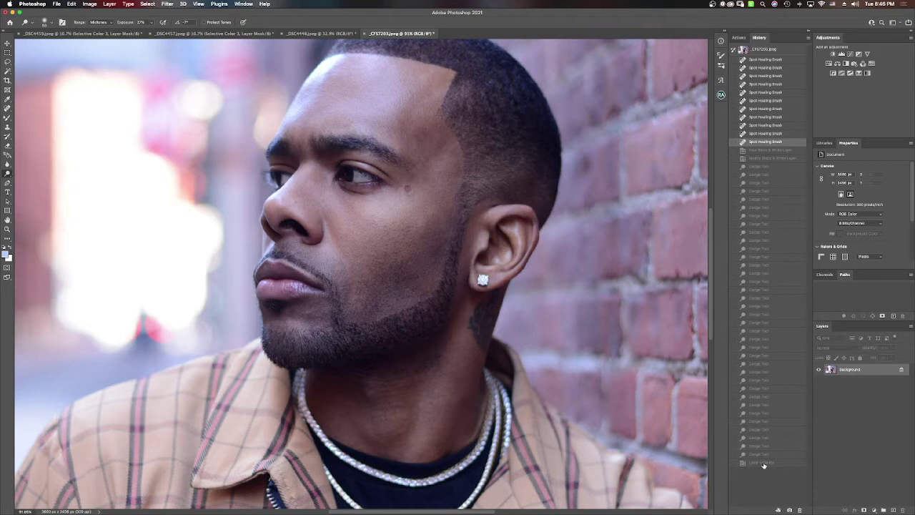
click(763, 463)
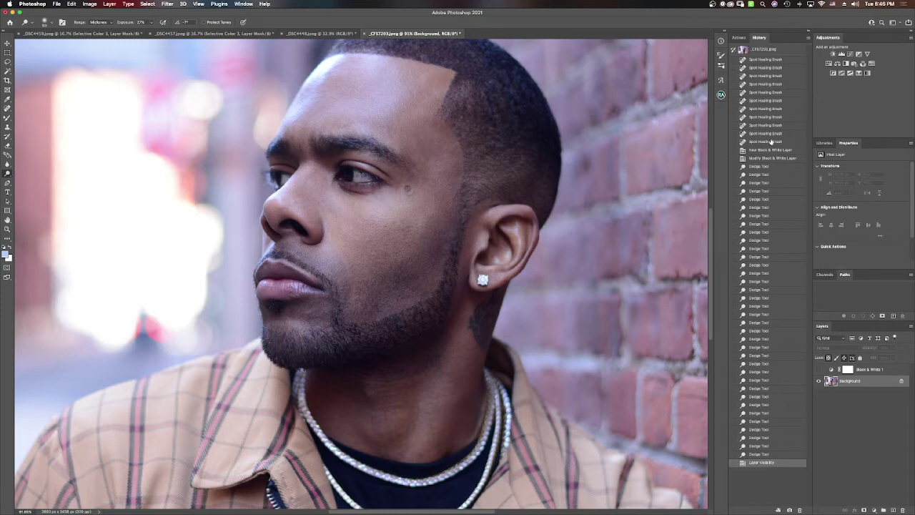
click(763, 163)
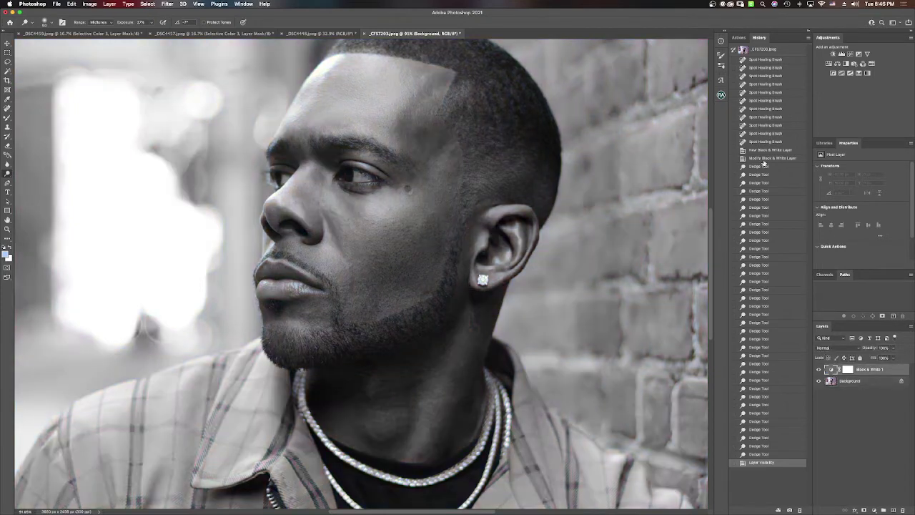
click(765, 141)
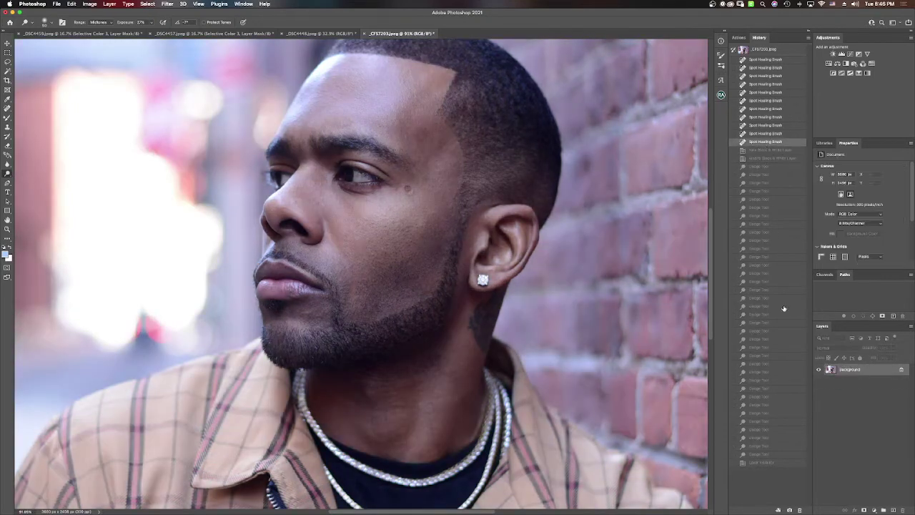
click(760, 463)
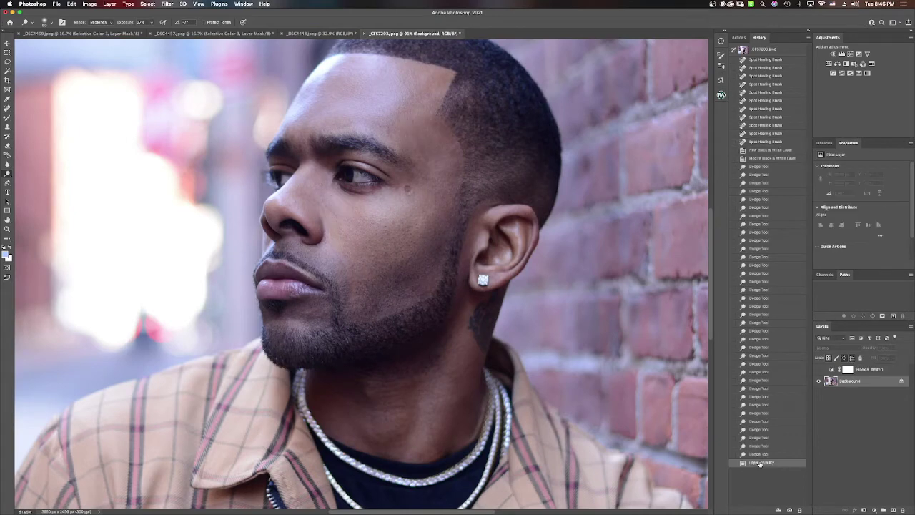
Show the Black & White layer and dodge the dark patches on the cheek beside the mouth, reducing the brush size.
click(819, 370)
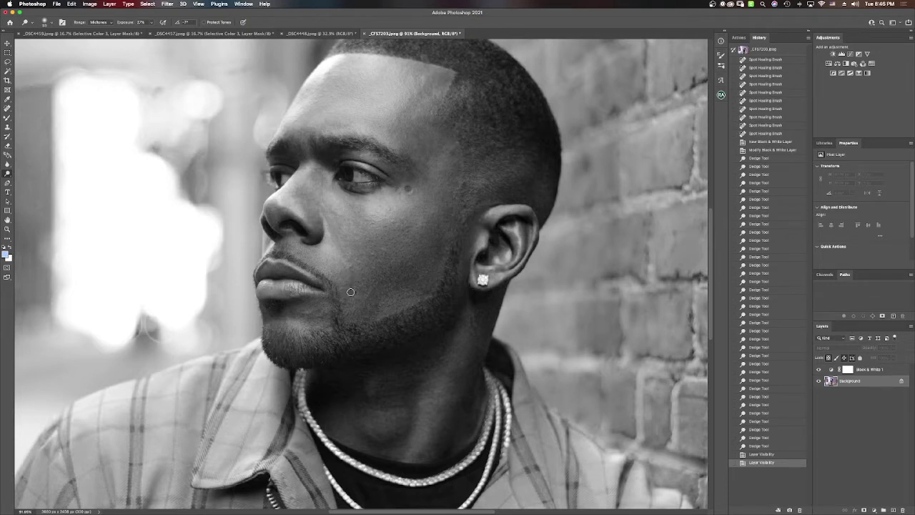
drag(357, 271, 390, 300)
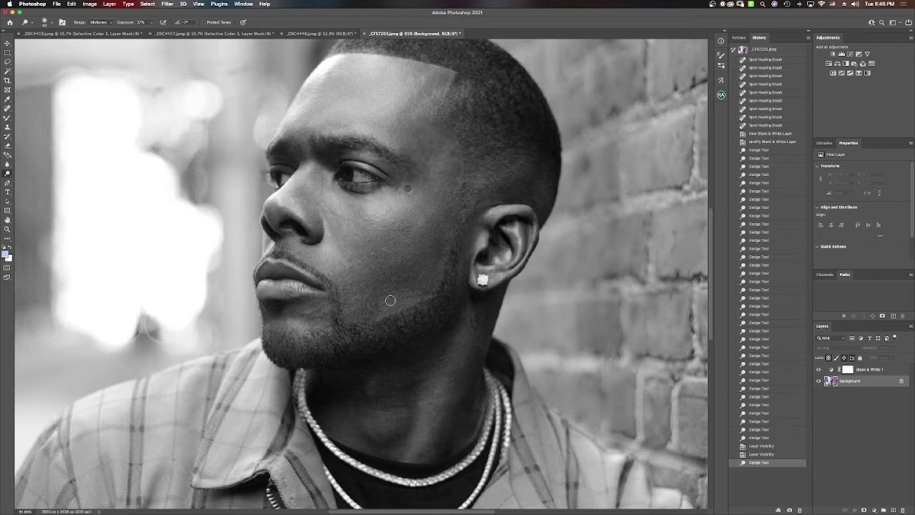
key(bracketleft)
key(bracketleft)
drag(350, 267, 392, 241)
Dodge the temple, the skin around the eyes and brows, and the nose, varying the brush size.
key(bracketright)
key(bracketright)
key(bracketright)
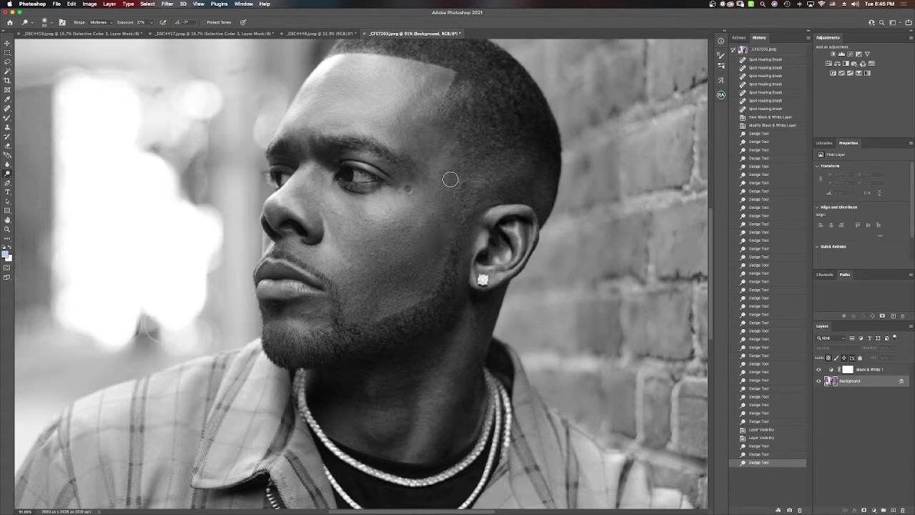
key(bracketleft)
key(bracketleft)
click(450, 179)
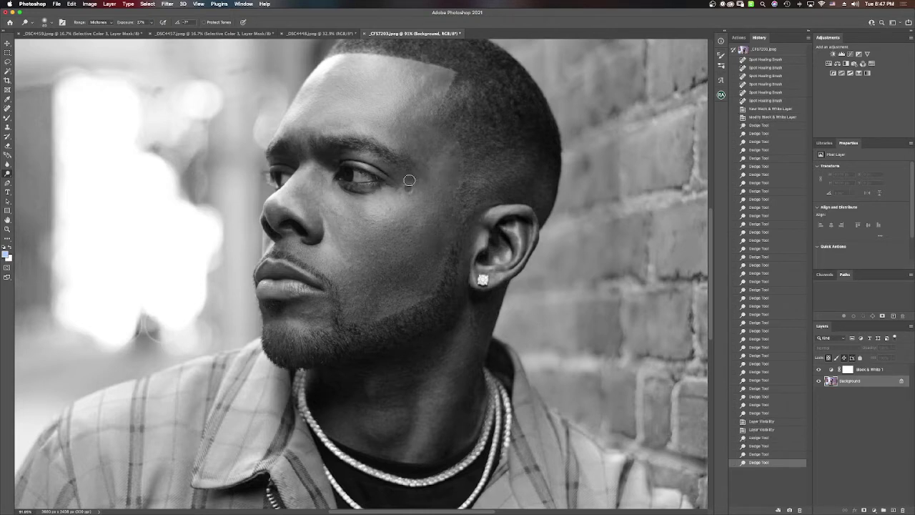
key(bracketright)
key(bracketright)
mouse_move(409, 179)
mouse_down()
mouse_move(379, 169)
mouse_move(414, 179)
mouse_move(413, 160)
mouse_move(399, 149)
mouse_move(387, 161)
mouse_up()
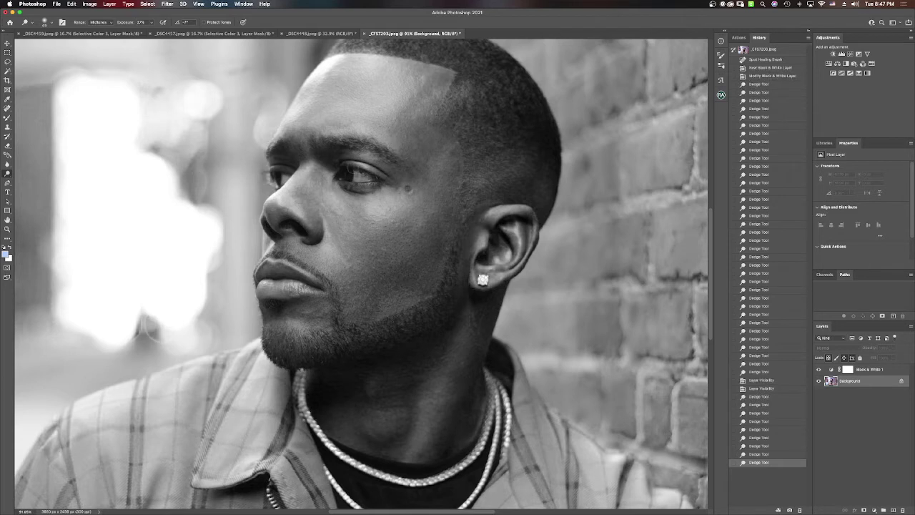
mouse_move(308, 175)
mouse_down()
mouse_move(301, 146)
mouse_move(291, 149)
mouse_up()
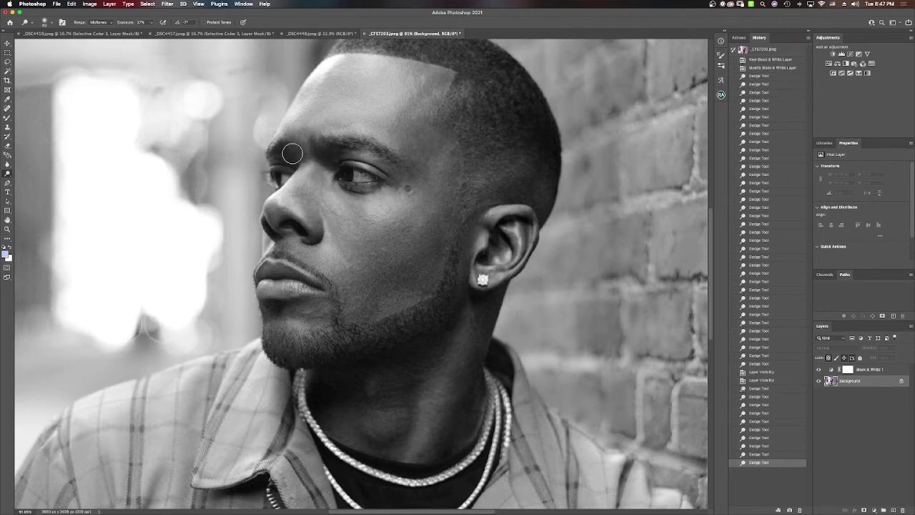
drag(296, 185, 296, 207)
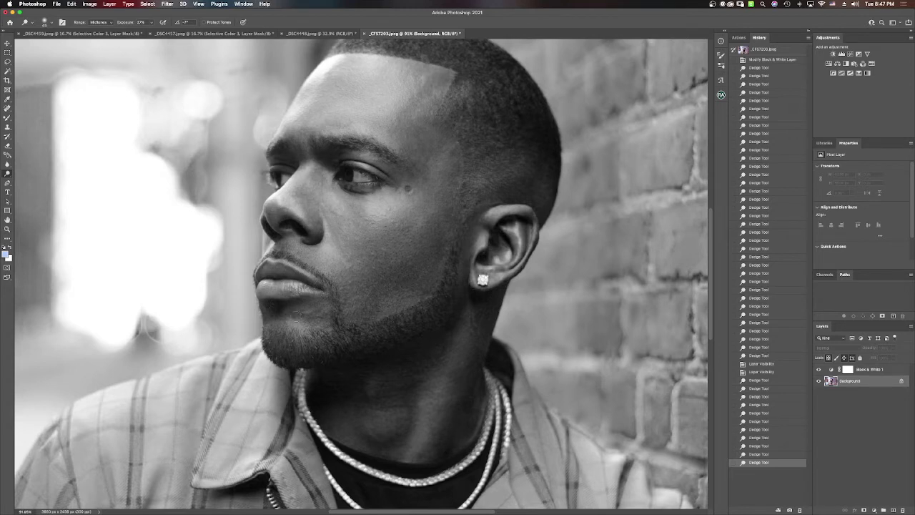
Dodge the dark spots on the lower lip and the chin just below it, using smaller brush sizes for the fine patches.
click(277, 299)
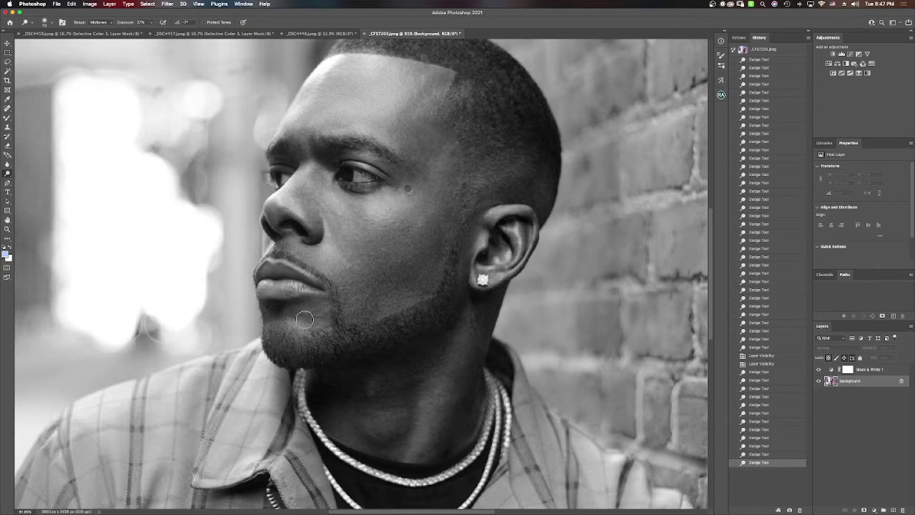
drag(305, 321, 316, 321)
key(bracketleft)
key(bracketleft)
key(bracketleft)
click(313, 319)
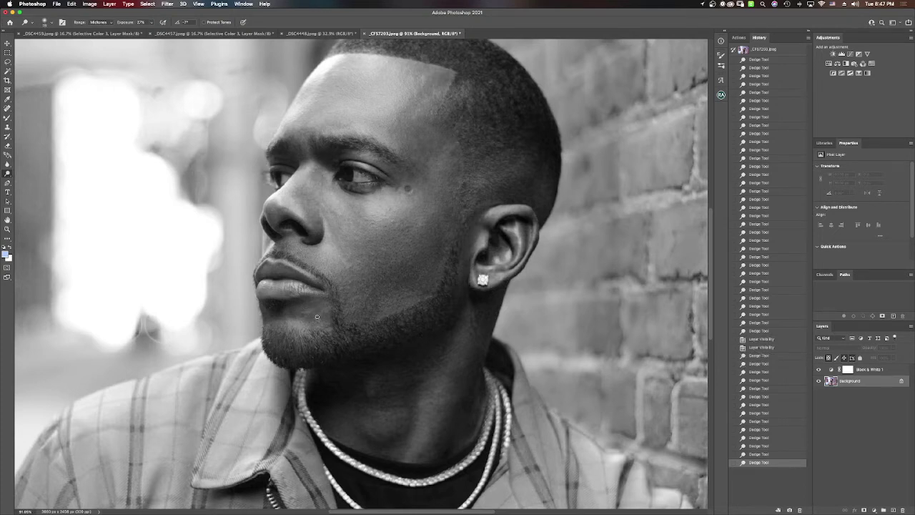
click(313, 319)
click(312, 317)
key(bracketright)
key(bracketright)
key(bracketright)
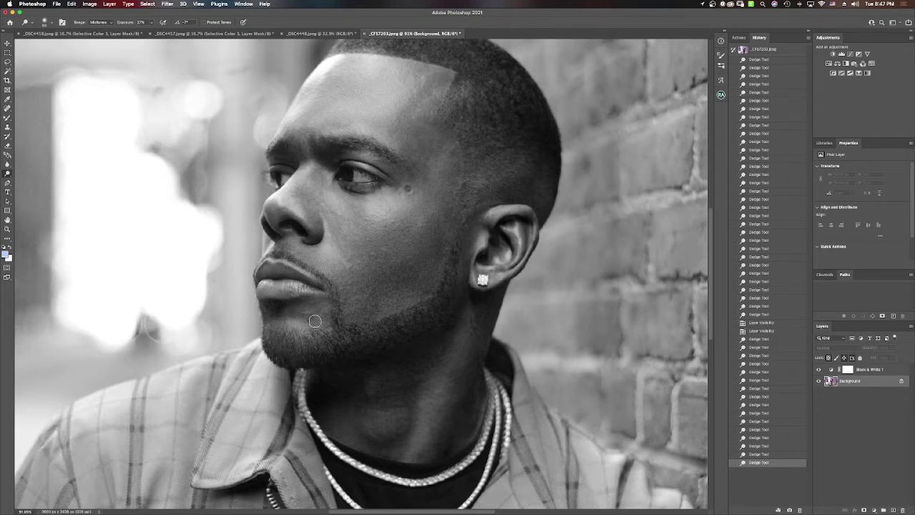
click(315, 316)
click(314, 317)
click(307, 316)
click(308, 316)
Even out the remaining dark areas on the cheek in front of the ear by dodging with a larger brush.
click(373, 277)
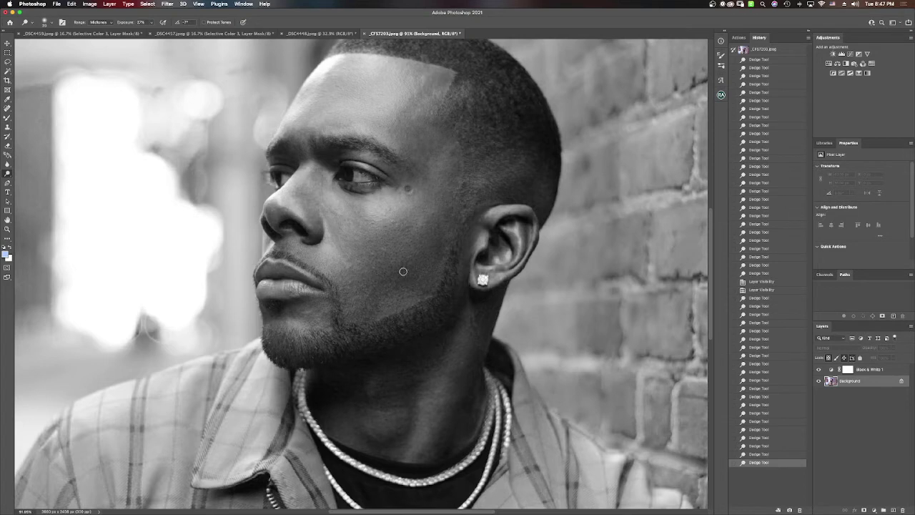
key(bracketright)
key(bracketright)
key(bracketright)
mouse_move(402, 246)
mouse_down()
mouse_move(444, 208)
mouse_move(402, 279)
mouse_move(386, 228)
mouse_up()
click(429, 218)
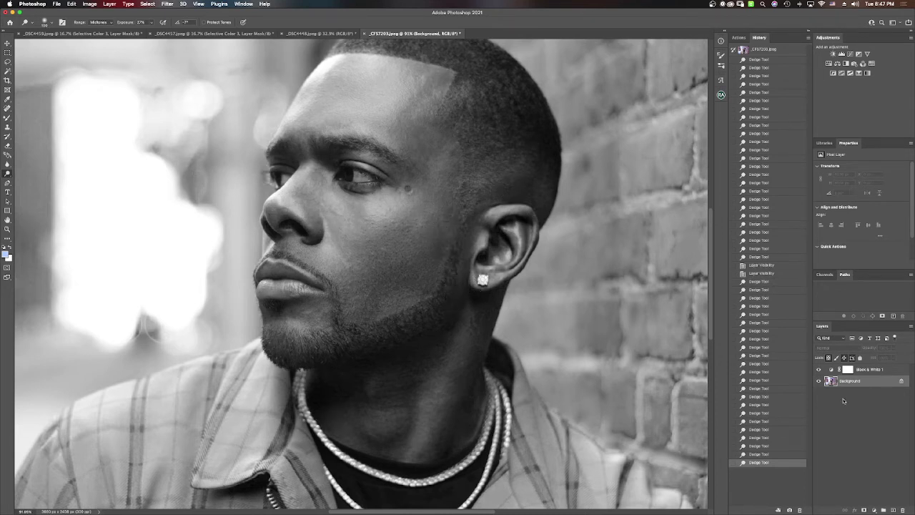
Hide the Black & White layer, clone-stamp the cheek beside the nose at reduced opacity, and lower the Clone Stamp opacity to 8%.
click(819, 369)
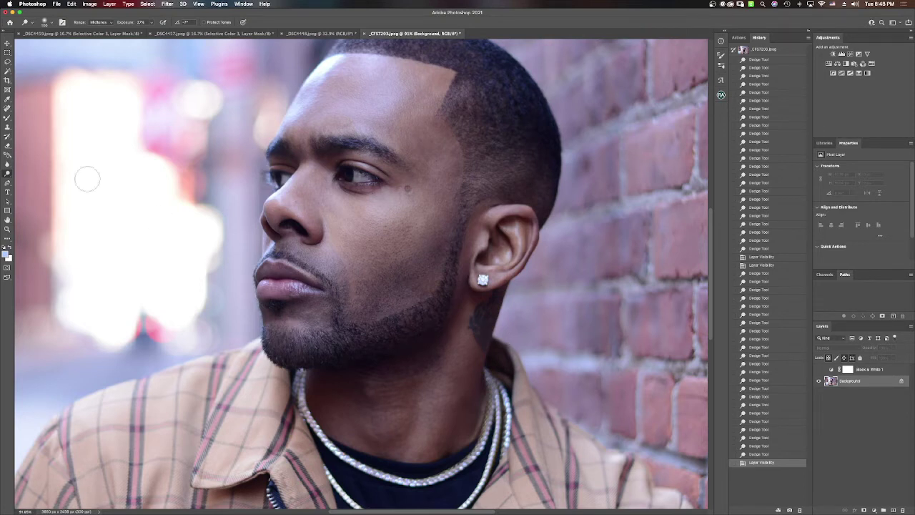
click(9, 128)
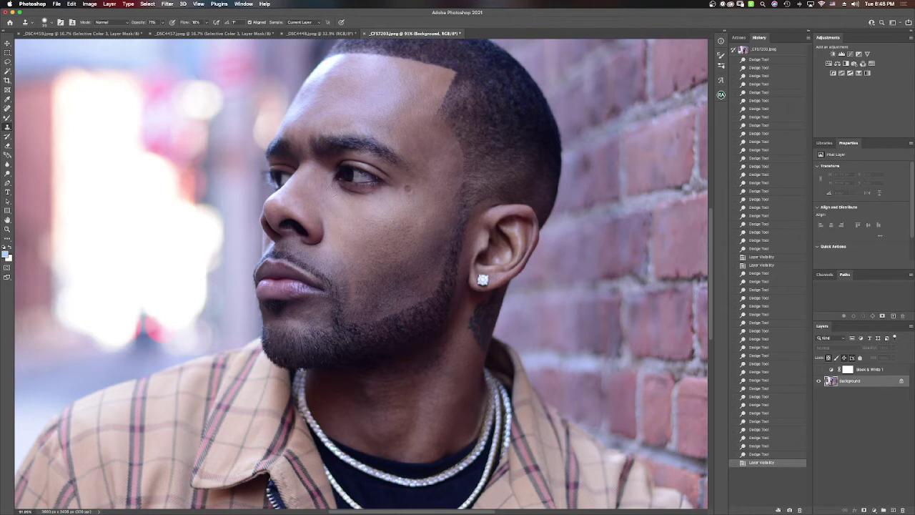
click(163, 23)
drag(156, 36, 149, 37)
click(347, 223)
click(336, 227)
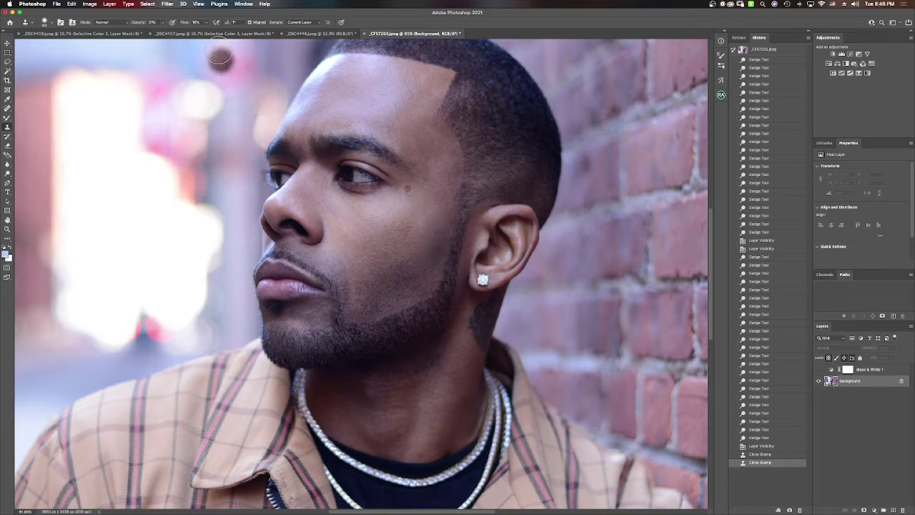
drag(163, 22, 155, 34)
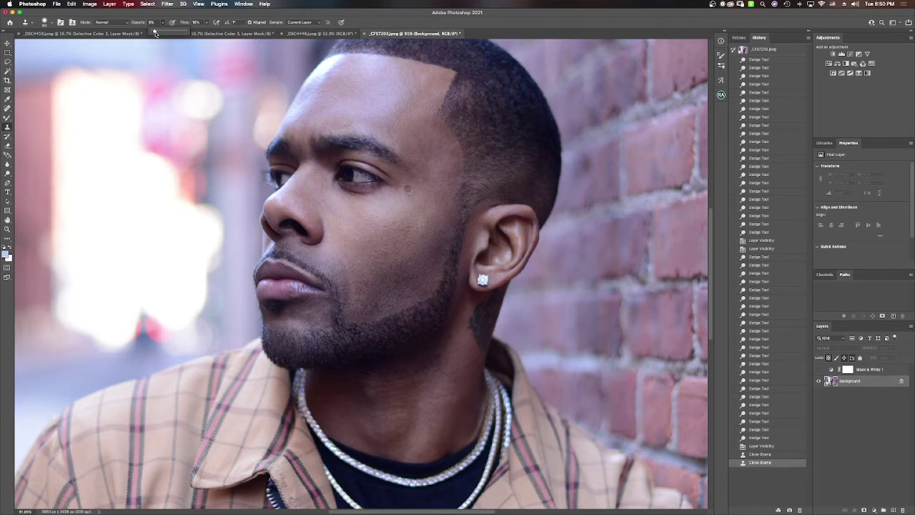
Dodge the shadowed skin below the jawline and the area beside the earlobe on the Background layer.
click(7, 173)
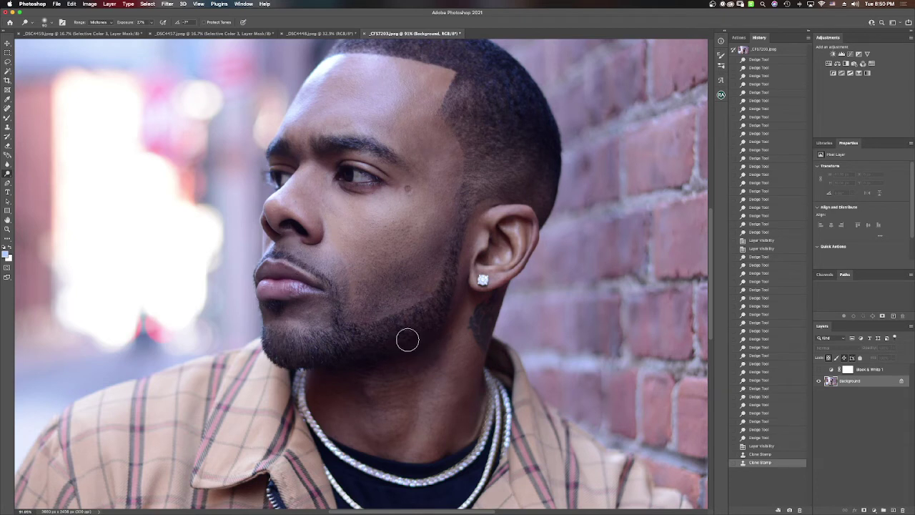
drag(453, 333, 407, 364)
click(516, 279)
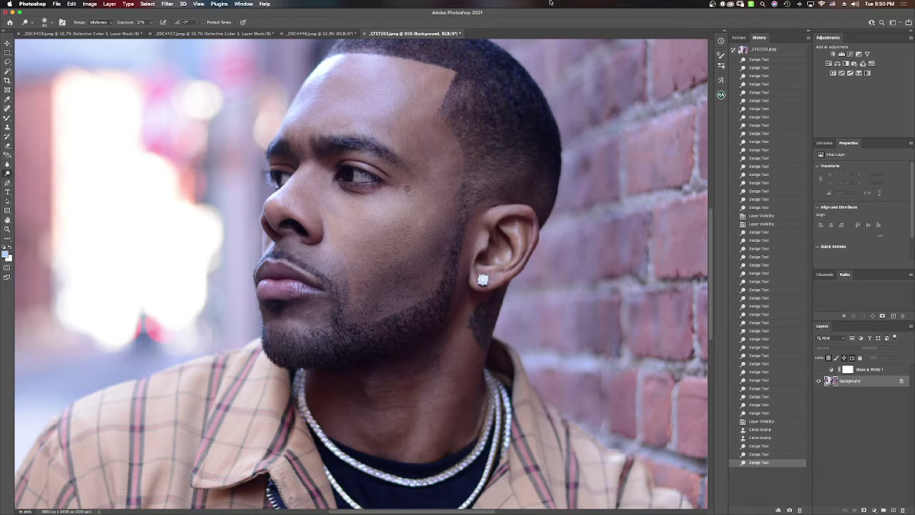
Collapse the LUX SAND action set and switch the list of actions to Button Mode.
click(739, 37)
scroll(783, 106, up, 10)
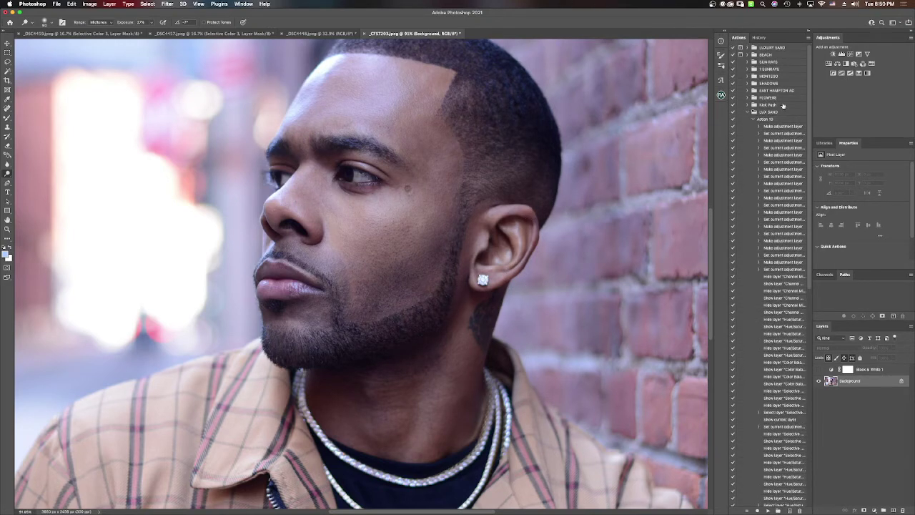
click(748, 113)
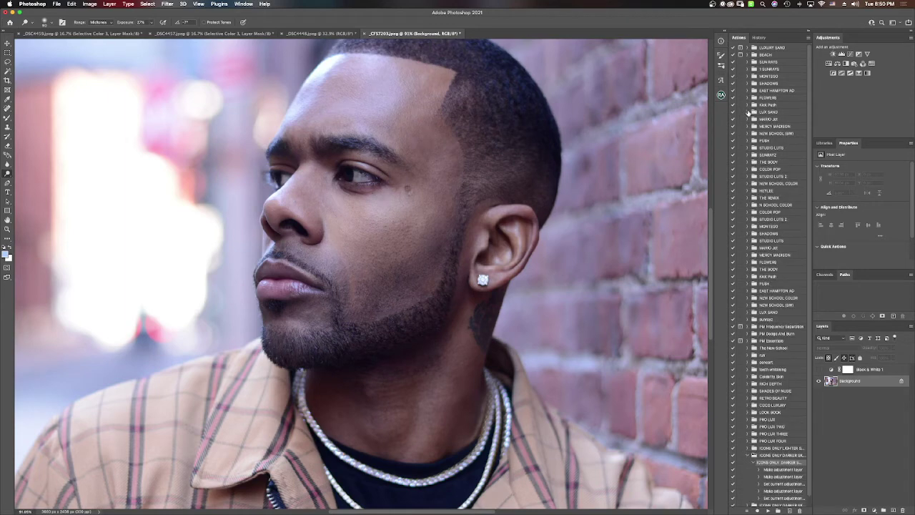
click(758, 38)
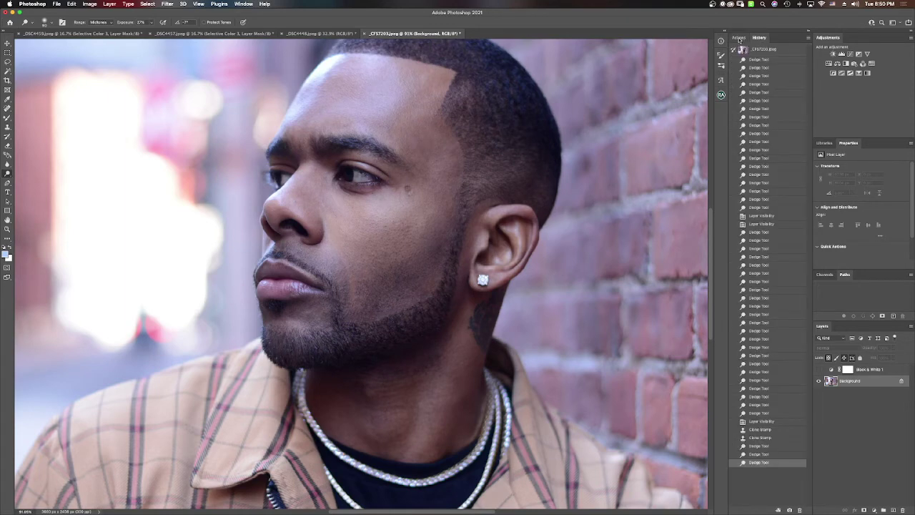
click(739, 37)
click(809, 38)
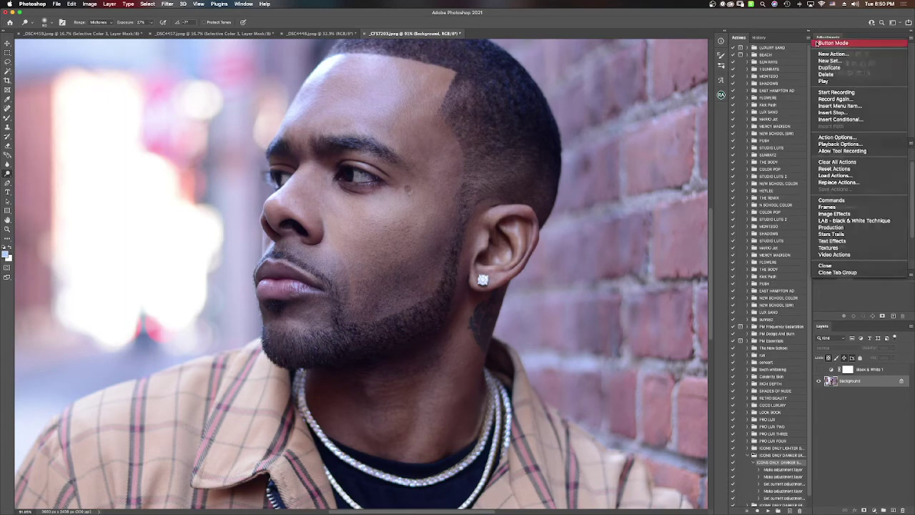
click(833, 43)
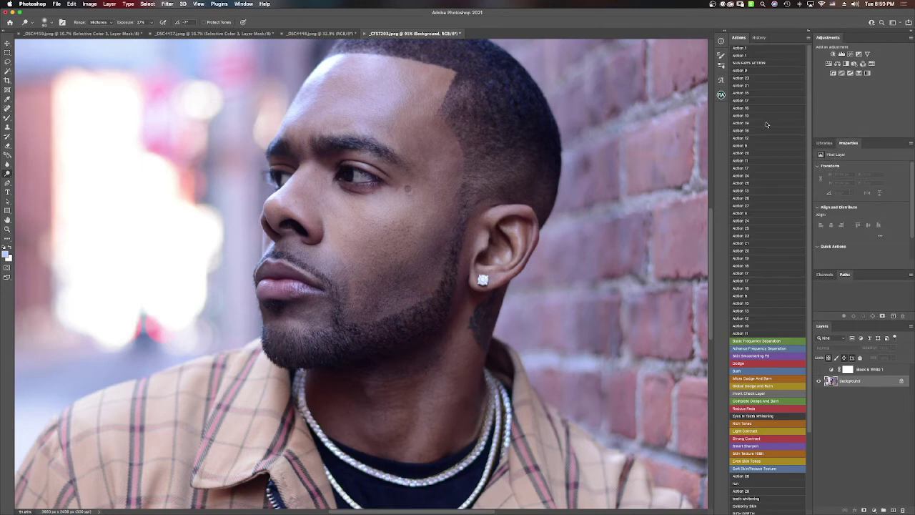
Run the Advance Frequency Separation action on the portrait, reducing its Gaussian Blur radius for the low-frequency layer before applying it.
click(809, 38)
click(793, 39)
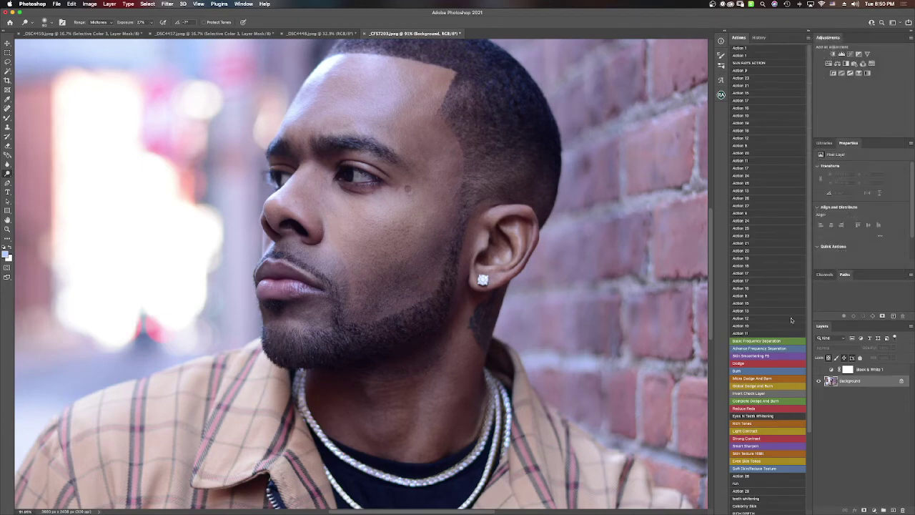
click(764, 353)
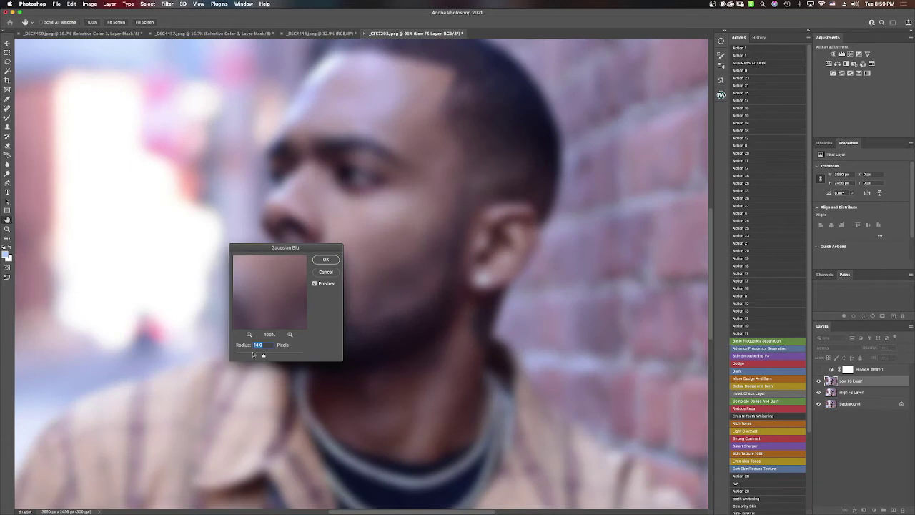
drag(252, 355, 248, 356)
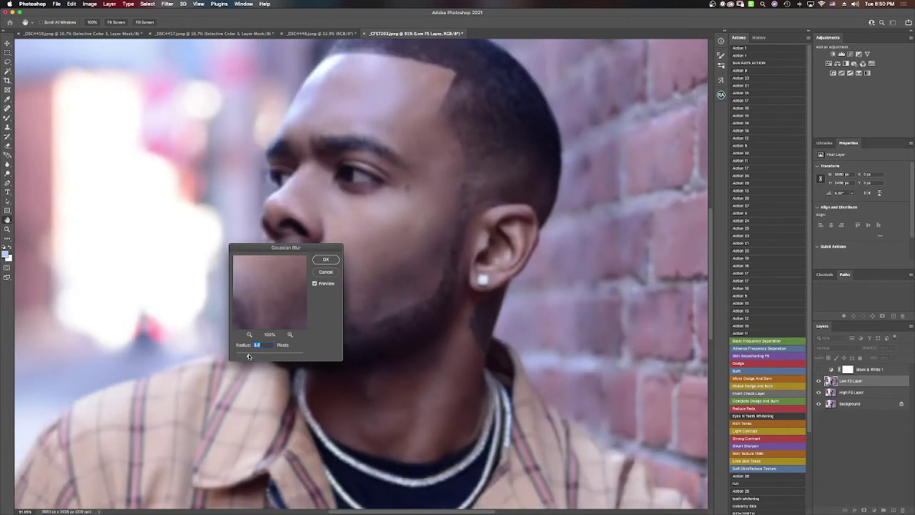
click(326, 259)
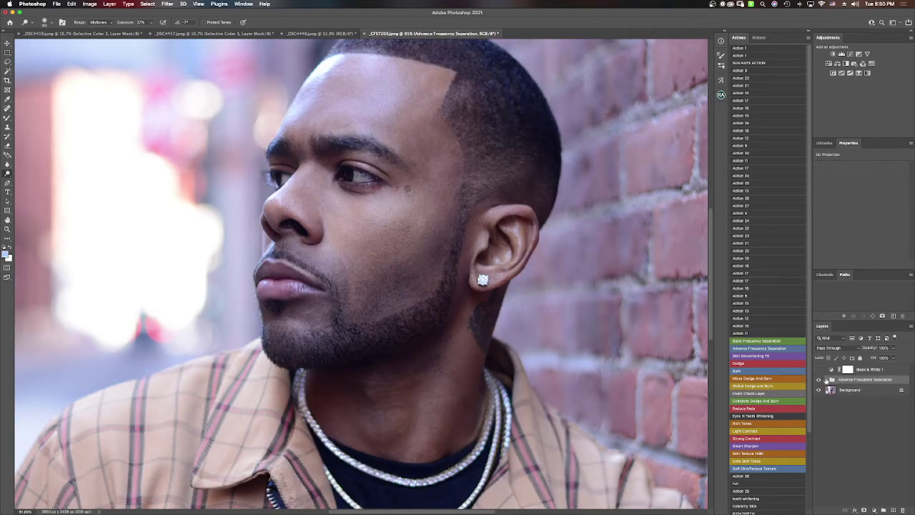
Expand the Advance Frequency Separation group, hide the High FS Layer, and select Low FS Layer copy for editing.
click(826, 380)
click(818, 401)
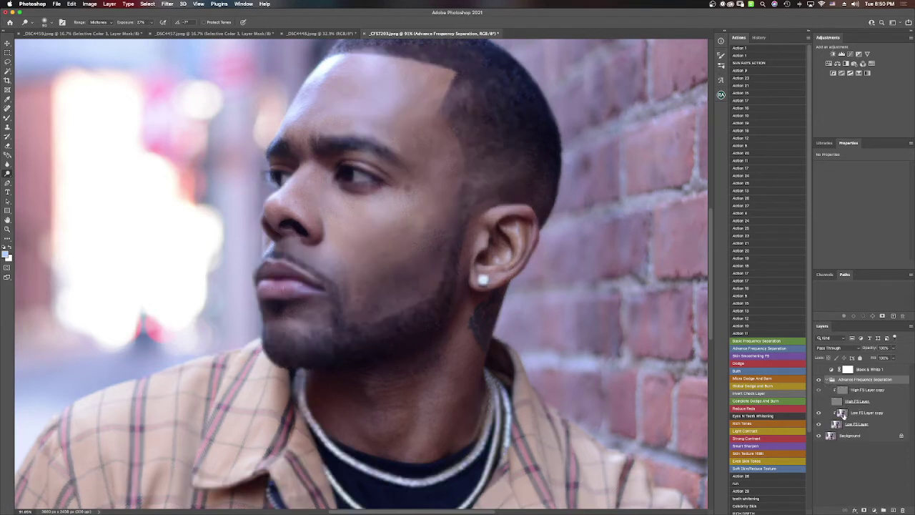
click(844, 414)
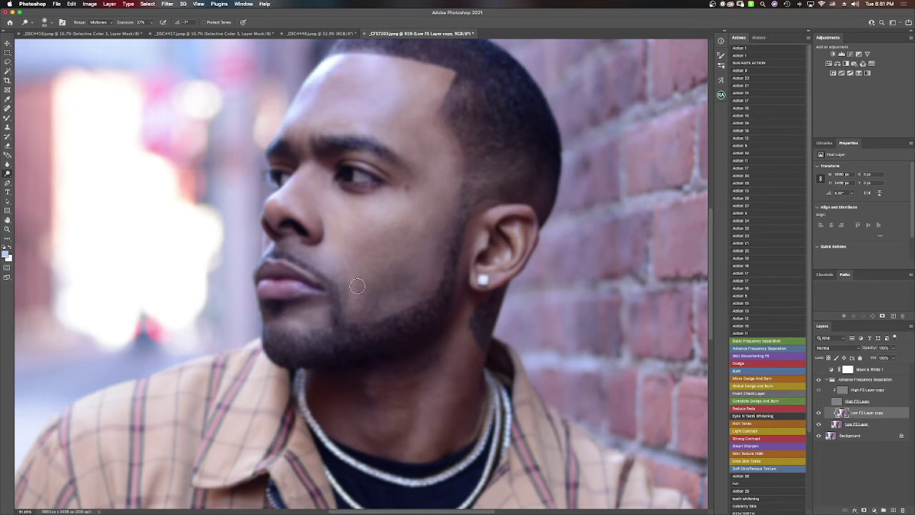
Check the whole portrait with the High FS Layer texture shown and hidden, fitting the image to the window.
click(819, 402)
click(7, 228)
key(super+0)
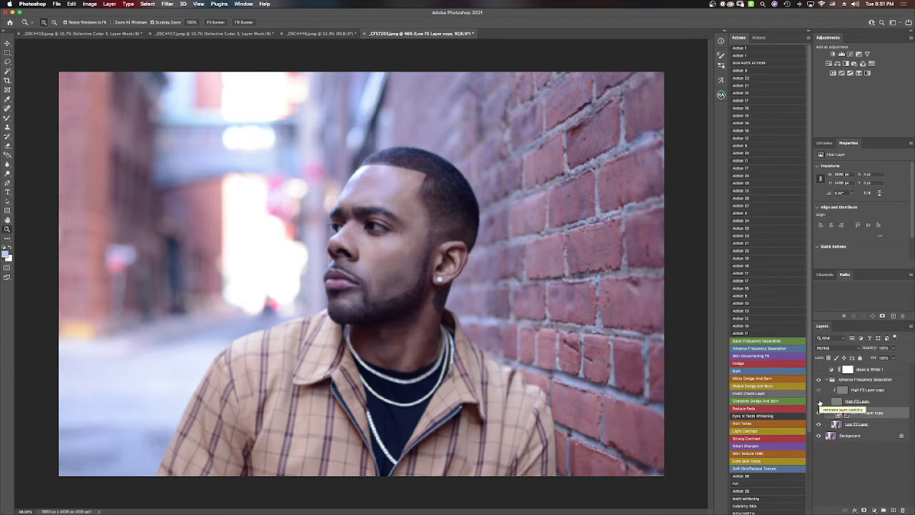
click(820, 401)
Revert the image history to the state before the dodge strokes on Low FS Layer copy, and activate the Mixer Brush.
click(759, 37)
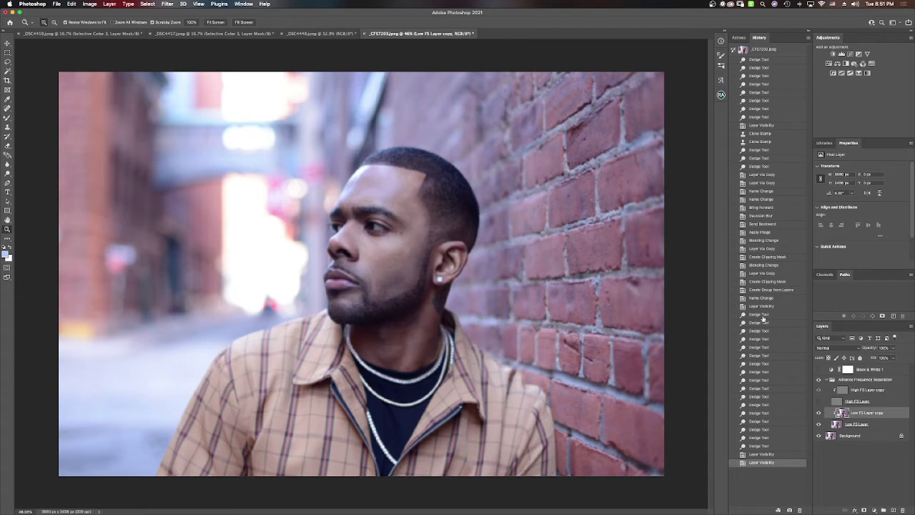
click(760, 447)
click(759, 437)
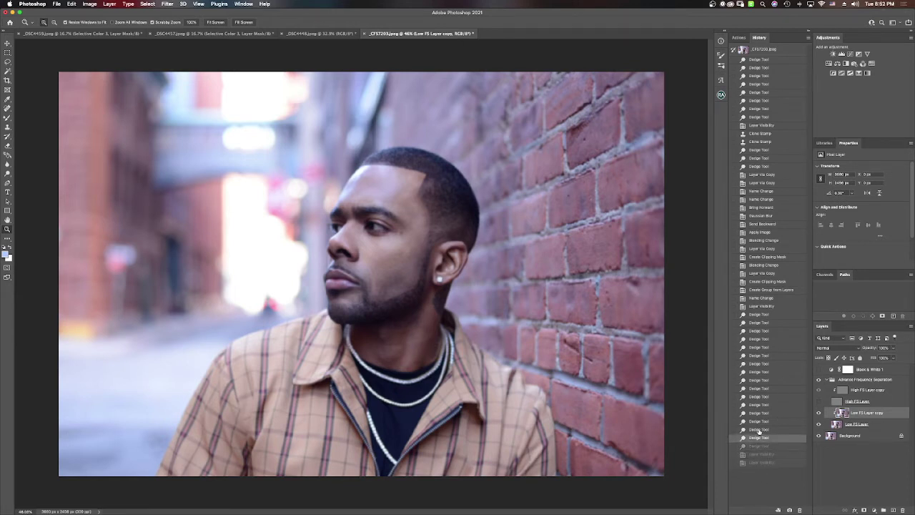
click(761, 314)
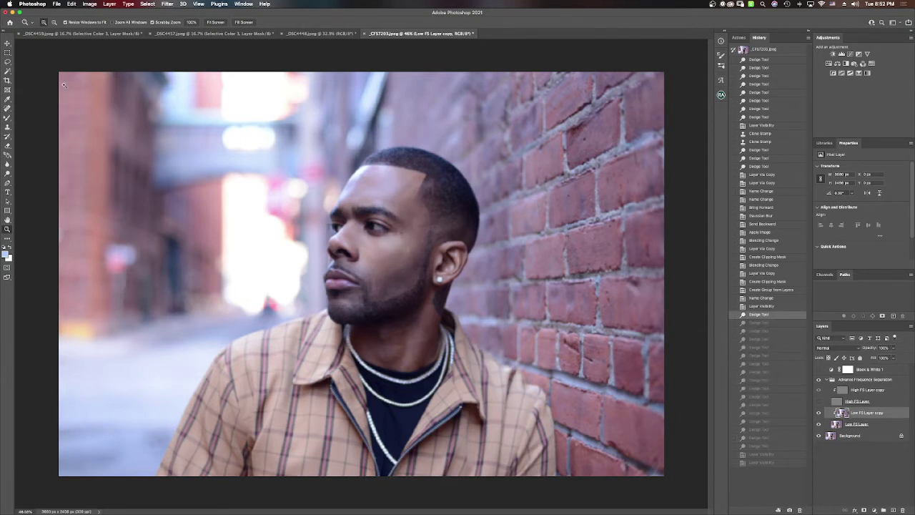
click(7, 118)
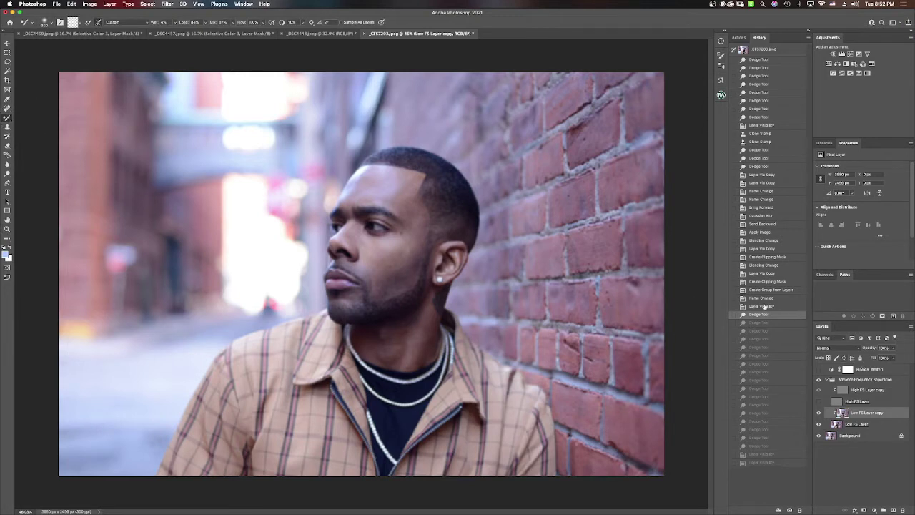
click(765, 307)
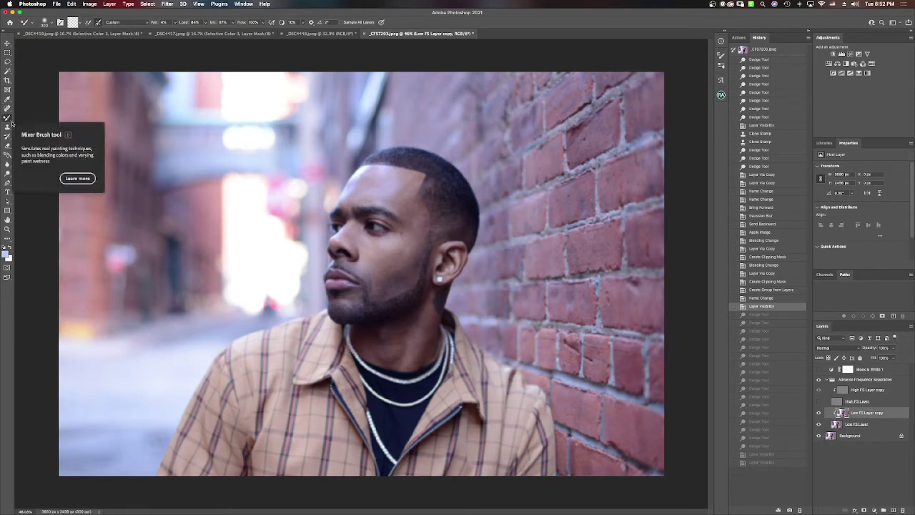
Blend the skin tones on the cheek, forehead, temple and jaw of Low FS Layer copy with the Mixer Brush.
mouse_move(390, 276)
mouse_down()
mouse_move(420, 234)
mouse_move(411, 243)
mouse_move(420, 213)
mouse_move(416, 234)
mouse_move(408, 212)
mouse_up()
drag(416, 223, 412, 218)
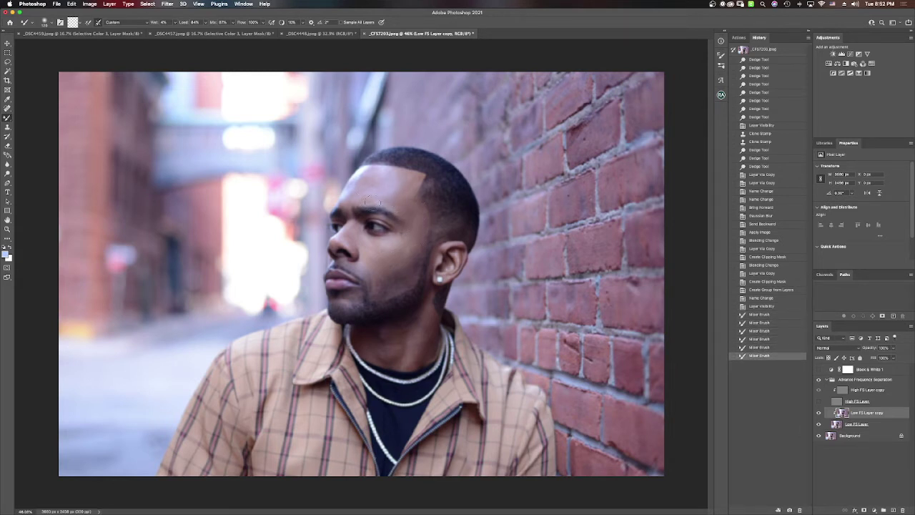
mouse_move(358, 210)
mouse_down()
mouse_move(349, 211)
mouse_move(352, 182)
mouse_move(363, 175)
mouse_up()
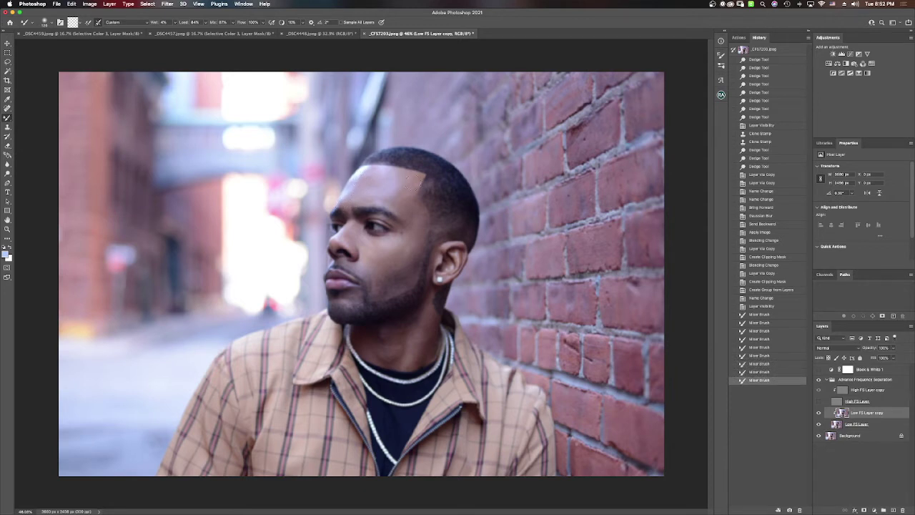
mouse_move(423, 170)
mouse_down()
mouse_move(402, 208)
mouse_move(410, 215)
mouse_move(383, 201)
mouse_move(420, 226)
mouse_move(404, 181)
mouse_up()
click(402, 213)
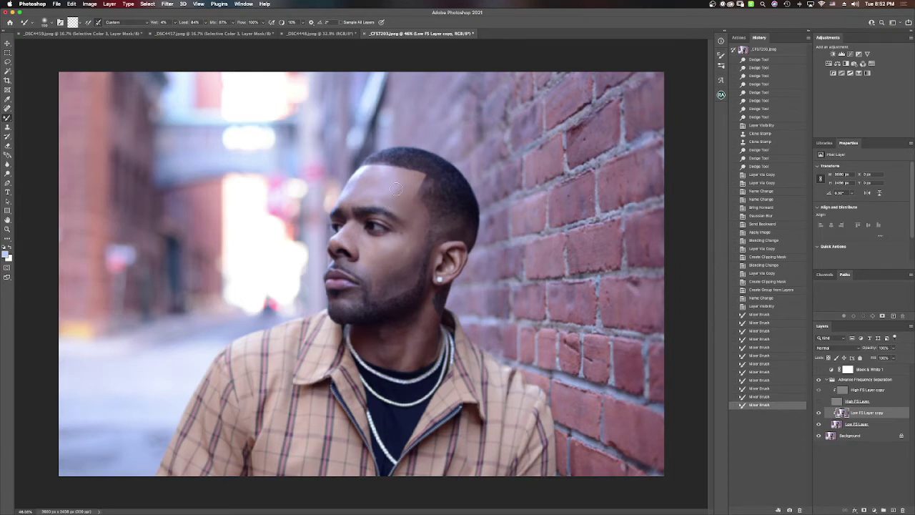
click(411, 261)
click(417, 244)
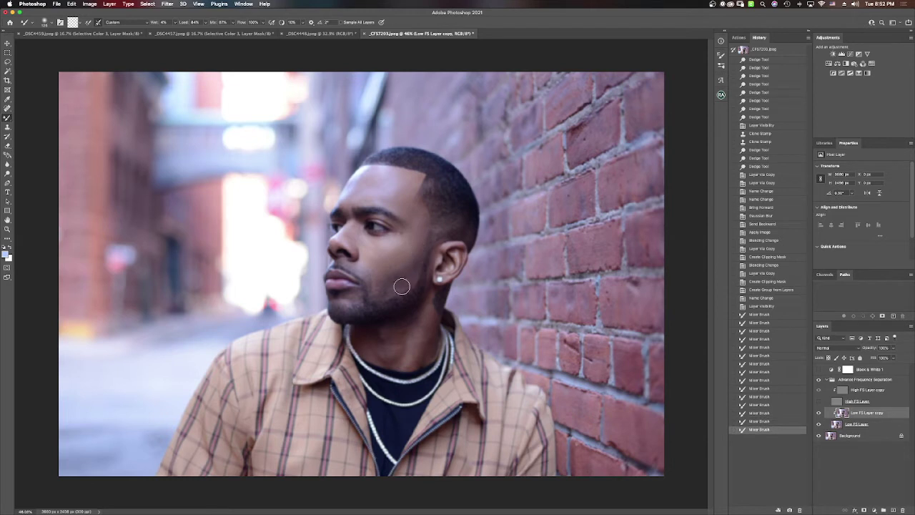
mouse_move(403, 280)
mouse_down()
mouse_move(370, 288)
mouse_move(383, 280)
mouse_up()
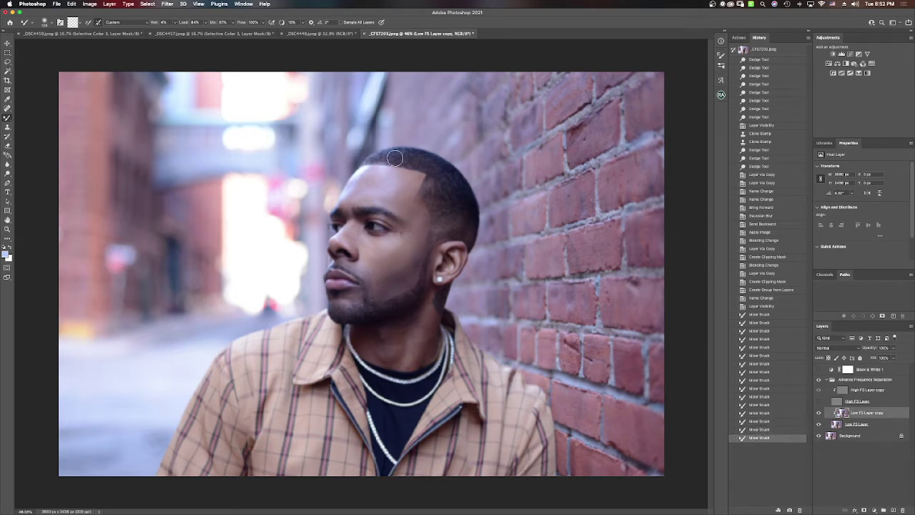
Set the Mixer Brush to 17% load, 47% mix and 46% flow.
click(205, 22)
drag(206, 33, 245, 32)
click(233, 22)
click(263, 22)
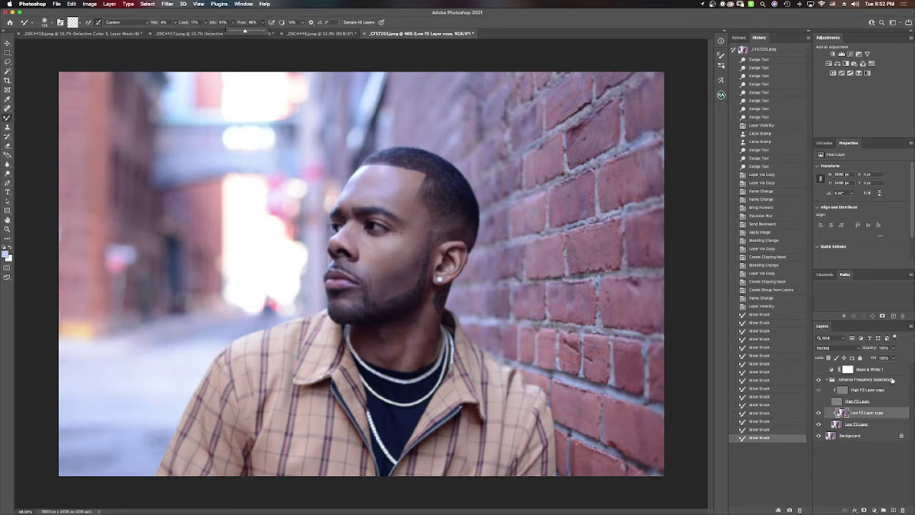
Review the blended skin with the High FS Layer toggled on and off, at reduced size and fitted to the window.
click(818, 402)
click(818, 403)
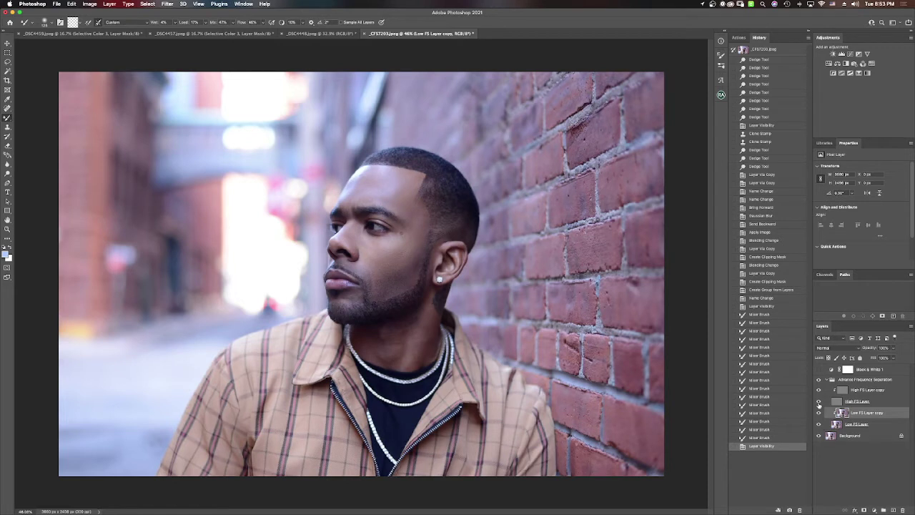
click(818, 403)
click(819, 403)
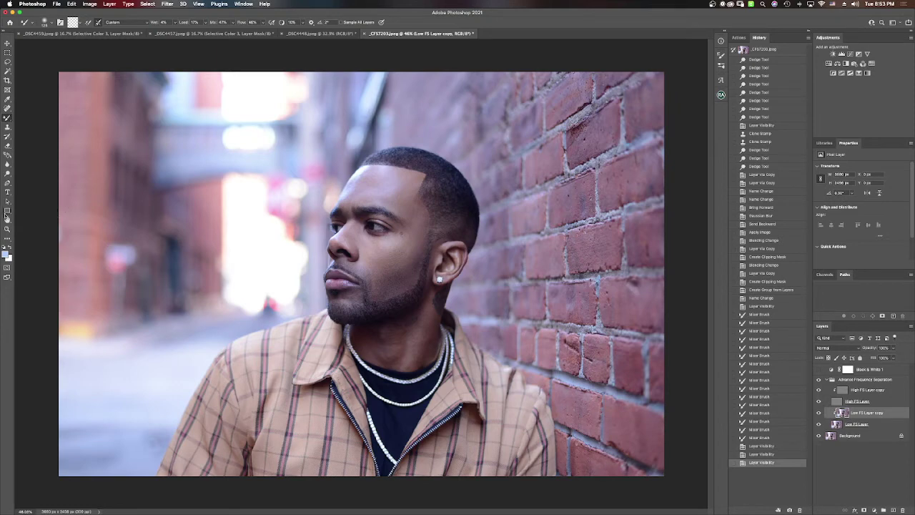
click(7, 229)
mouse_move(408, 270)
mouse_down()
mouse_move(441, 239)
mouse_move(401, 257)
mouse_up()
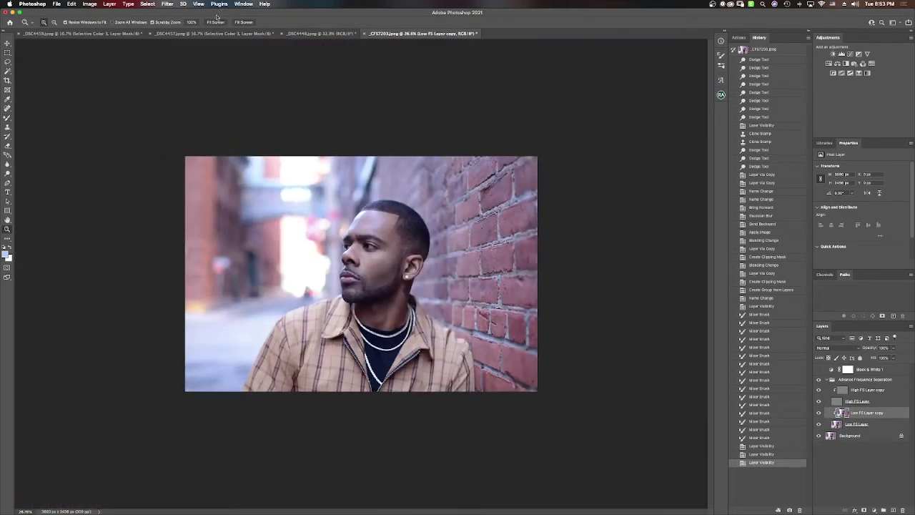
click(217, 22)
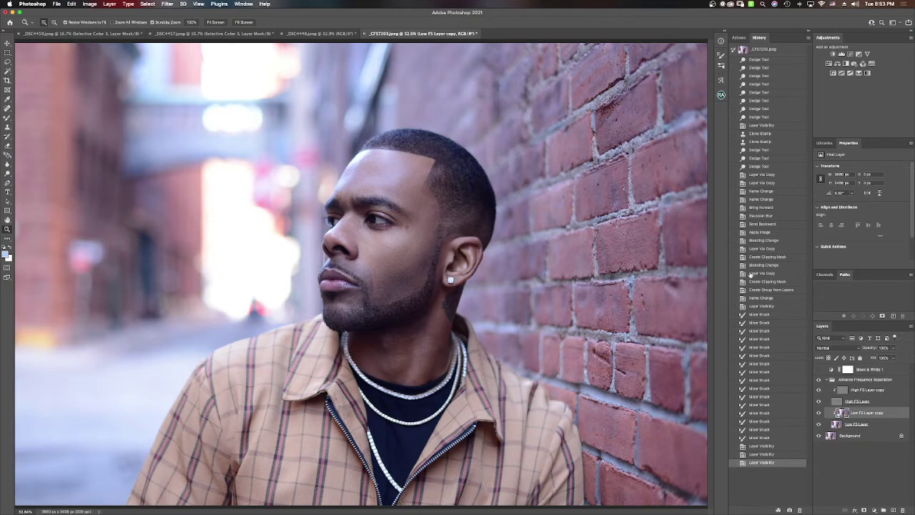
Compare the portrait by toggling the Black & White layer and the Advance Frequency Separation group.
click(820, 370)
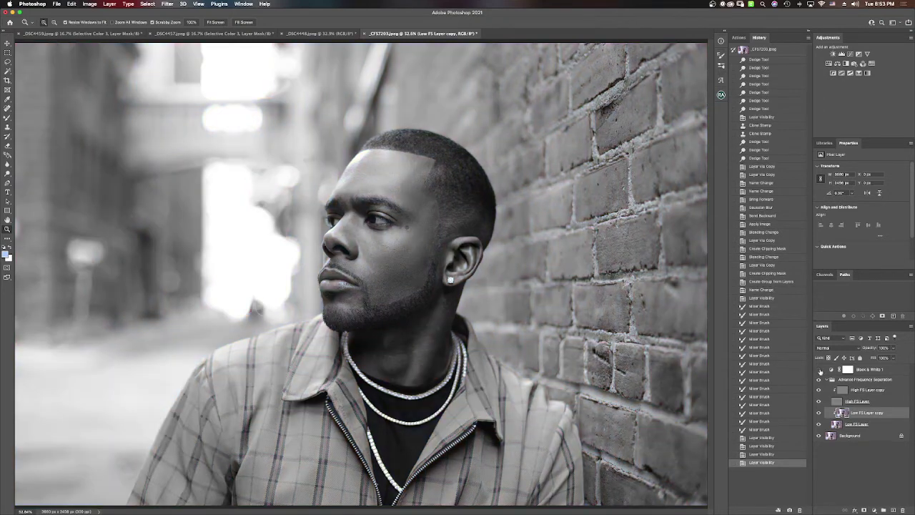
click(820, 369)
click(819, 381)
click(819, 381)
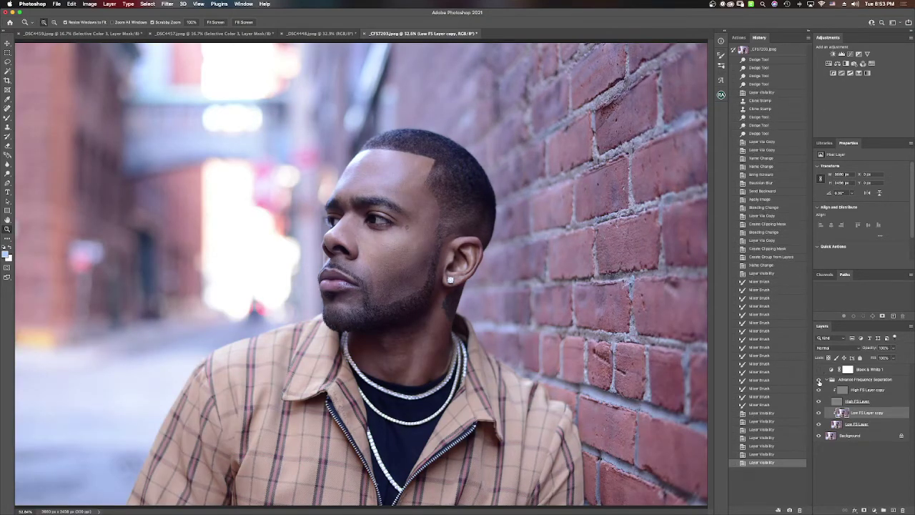
click(819, 381)
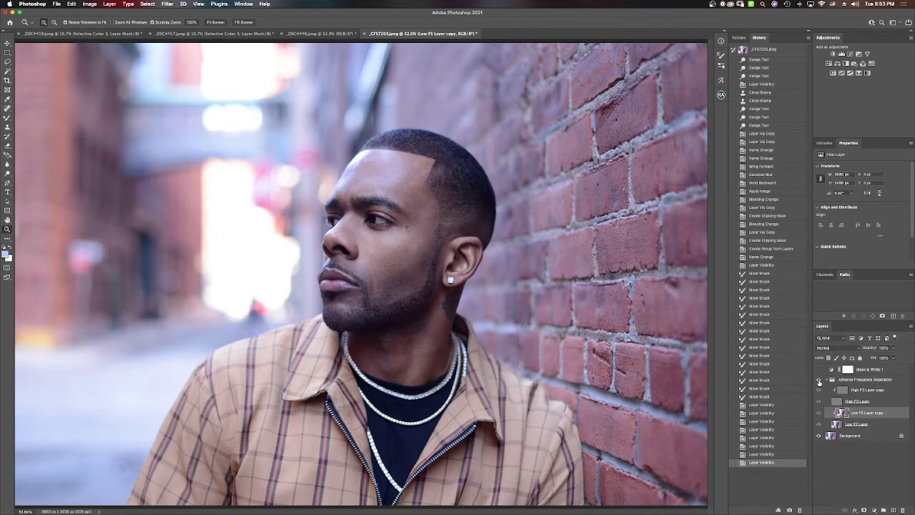
click(819, 381)
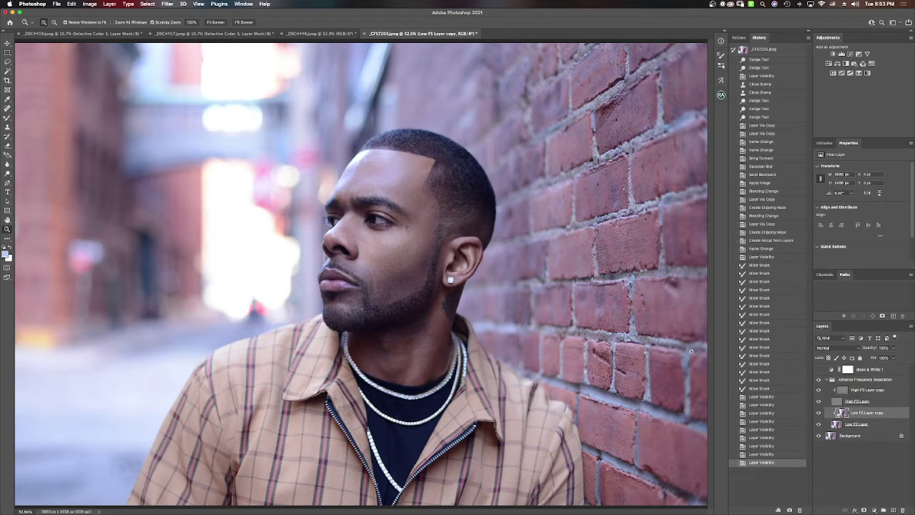
Hide the High FS Layer and blend the tones around the chin, nose, neck and earlobe with the Mixer Brush on Low FS Layer copy.
click(819, 401)
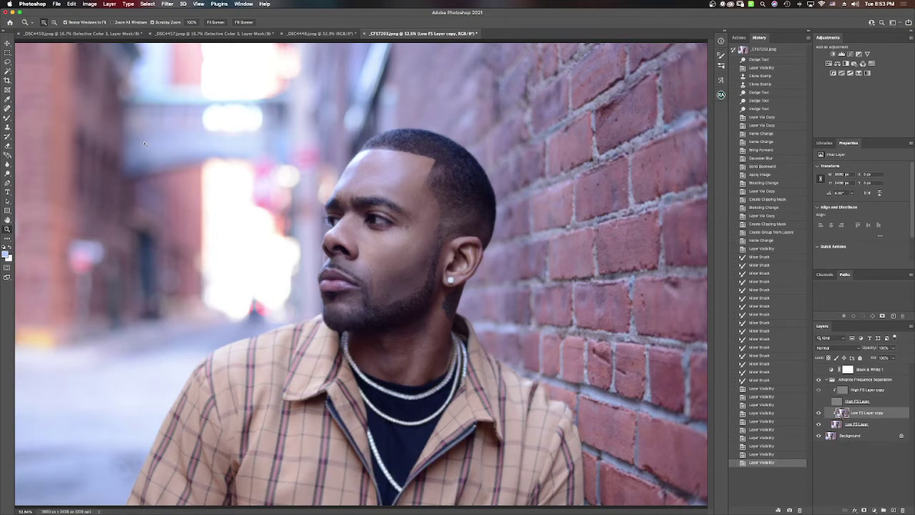
click(6, 119)
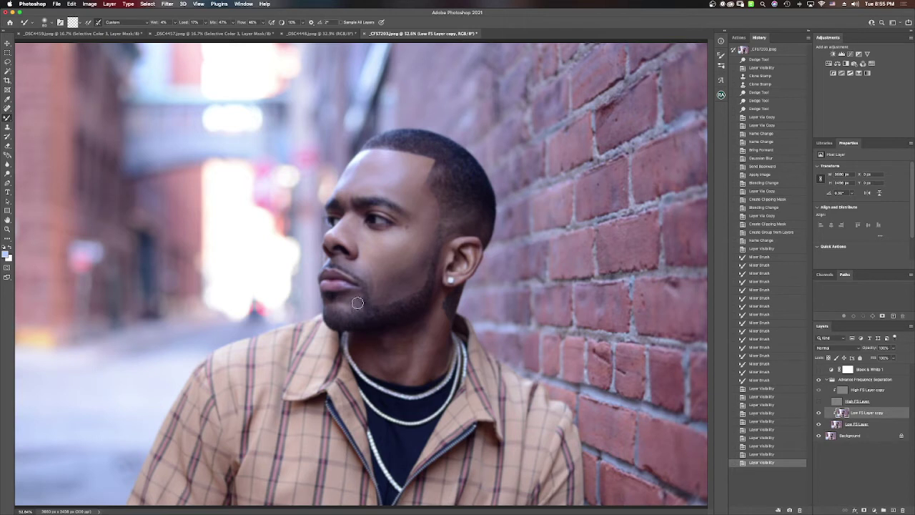
drag(350, 302, 341, 276)
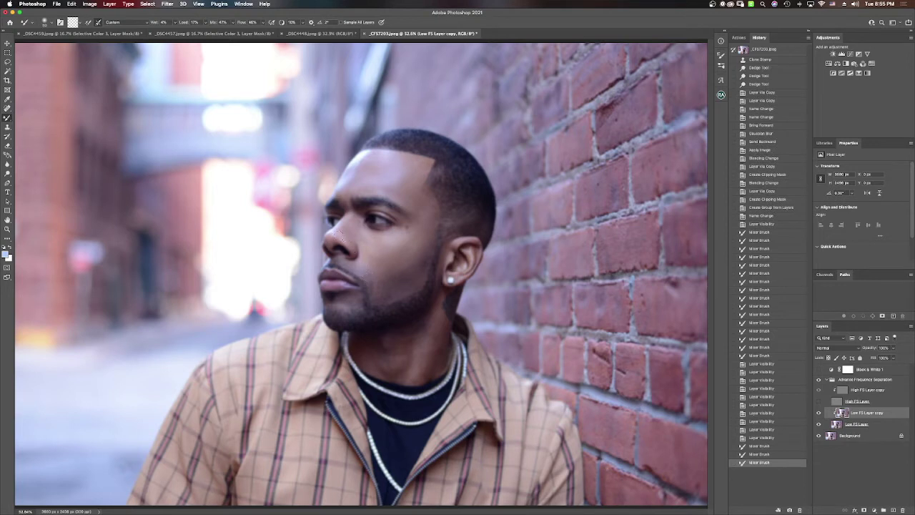
drag(335, 233, 337, 236)
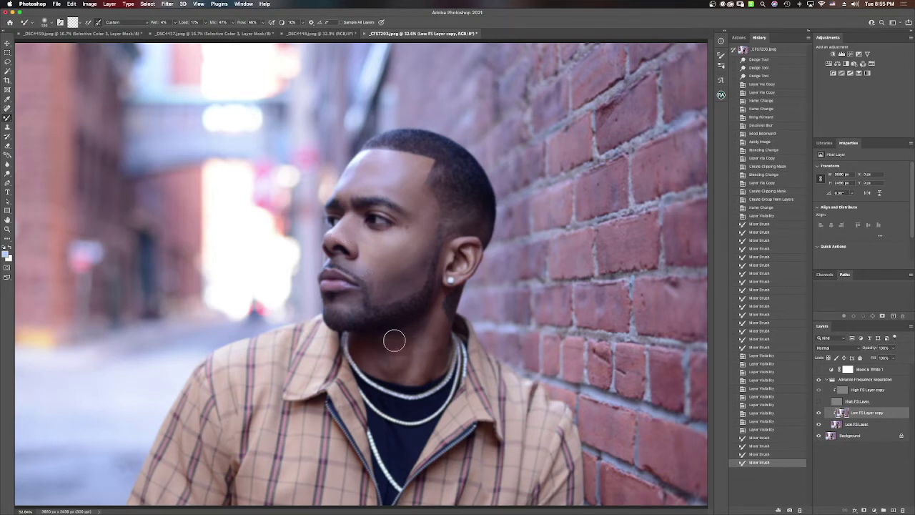
drag(421, 331, 429, 351)
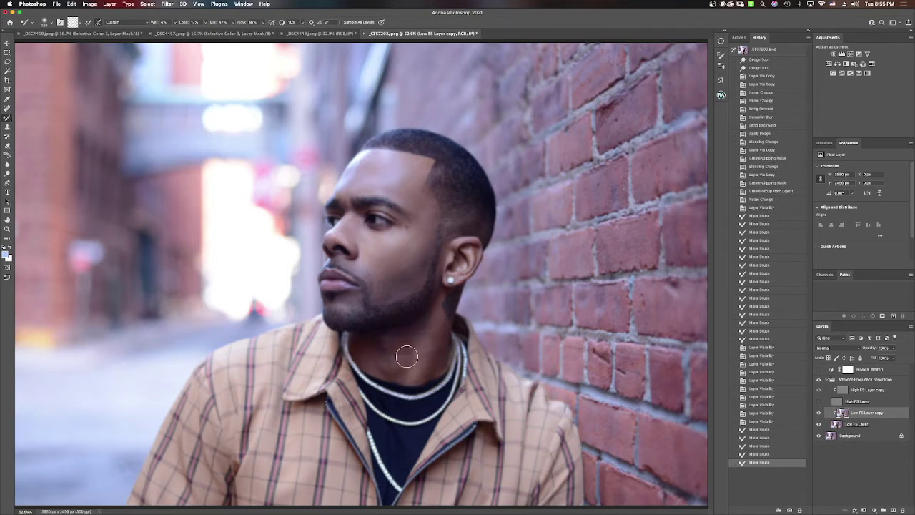
click(447, 285)
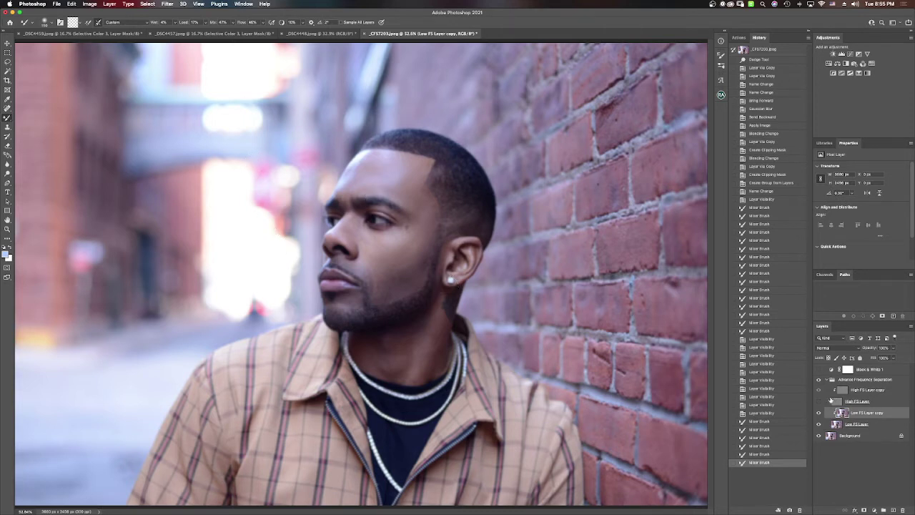
Show the High FS Layer again and add Brightness/Contrast and Curves adjustment layers above Low FS Layer copy.
click(820, 402)
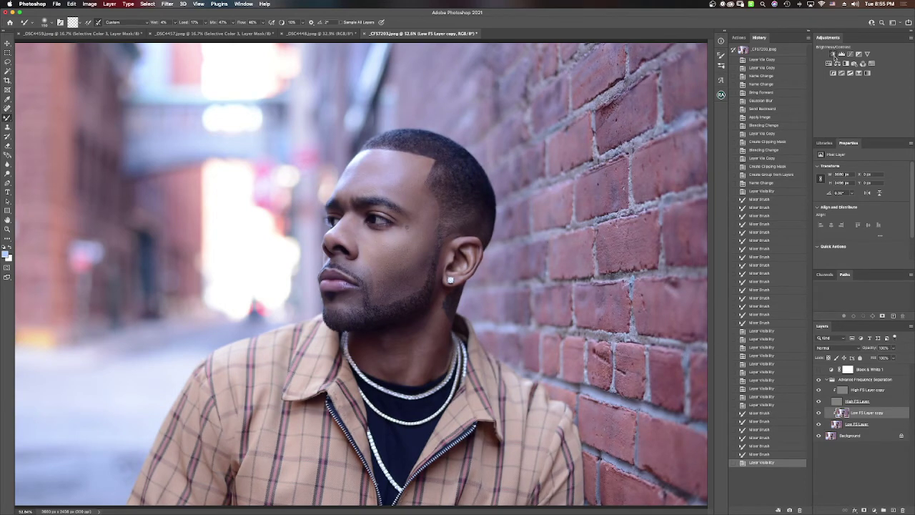
click(835, 55)
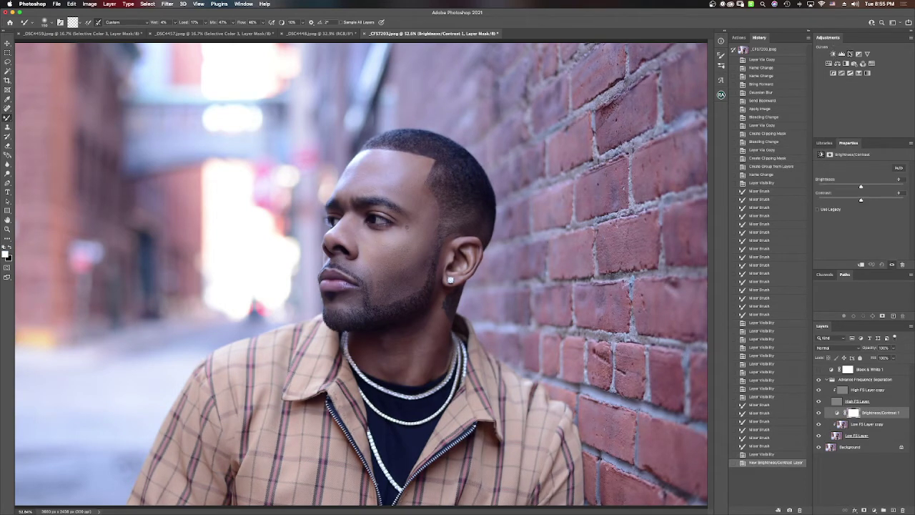
click(850, 54)
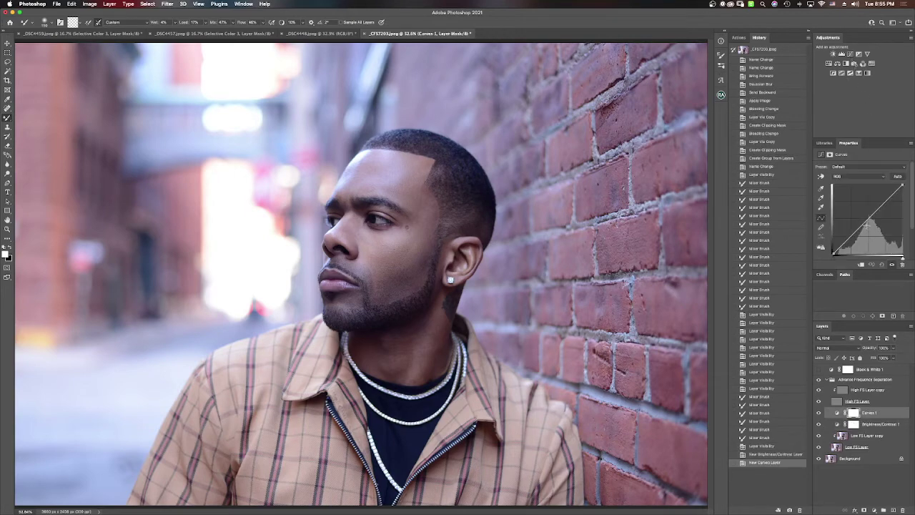
Raise the midtones slightly on the Curves 1 adjustment layer's RGB curve.
drag(866, 225, 864, 223)
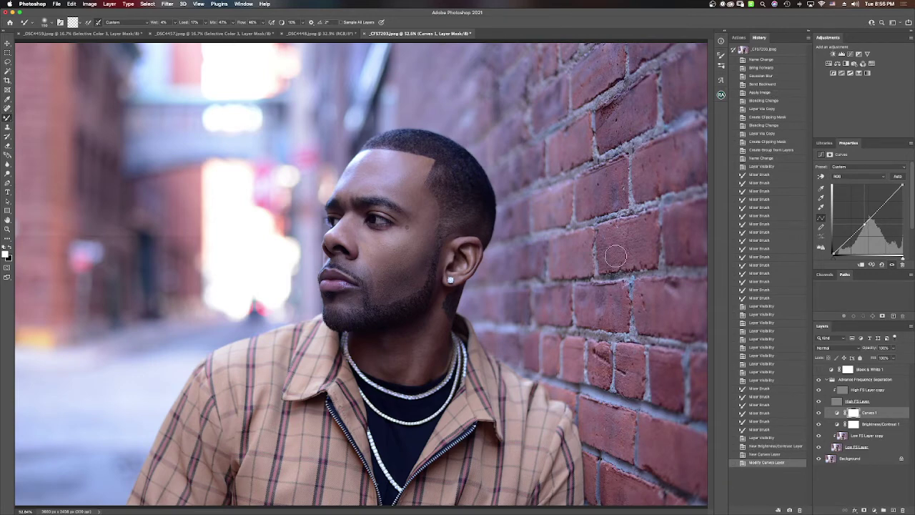
Switch to Safari and open the chrisfotostudios.com website.
mouse_move(419, 512)
mouse_move(361, 502)
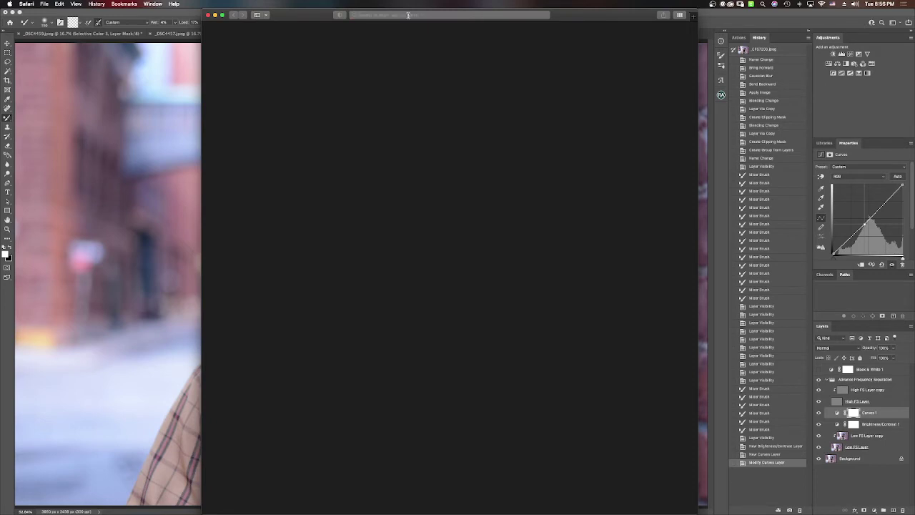
click(408, 18)
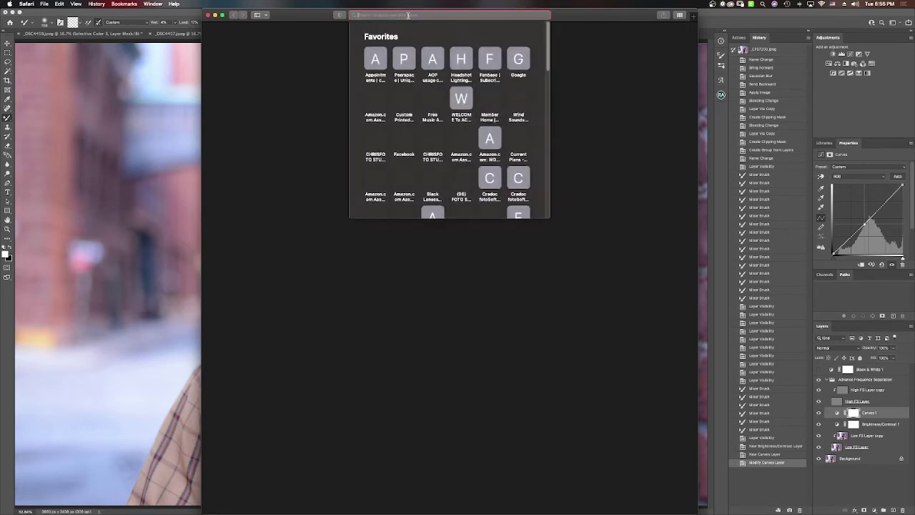
key(BackSpace)
click(486, 15)
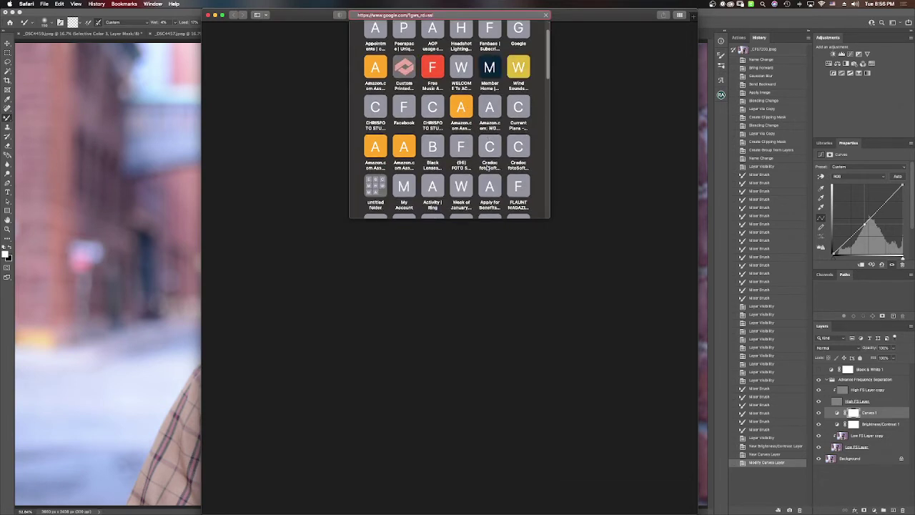
click(373, 116)
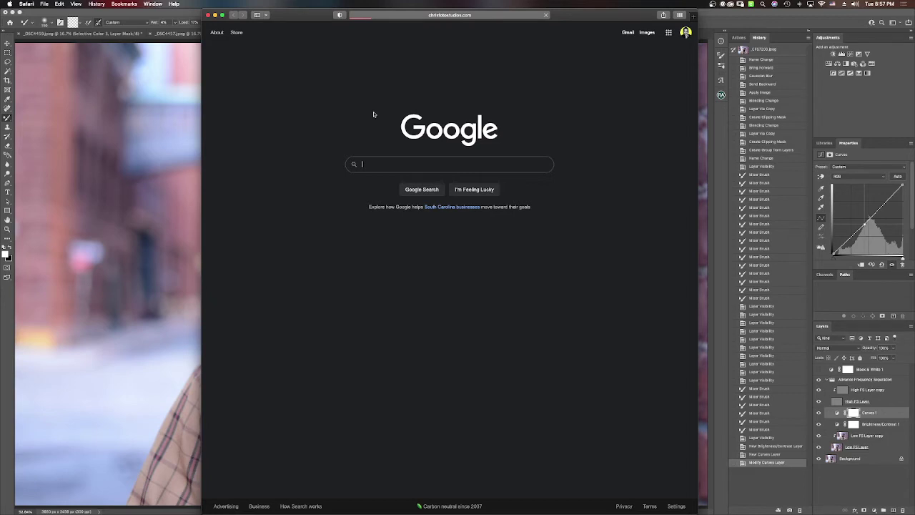
drag(584, 14, 553, 15)
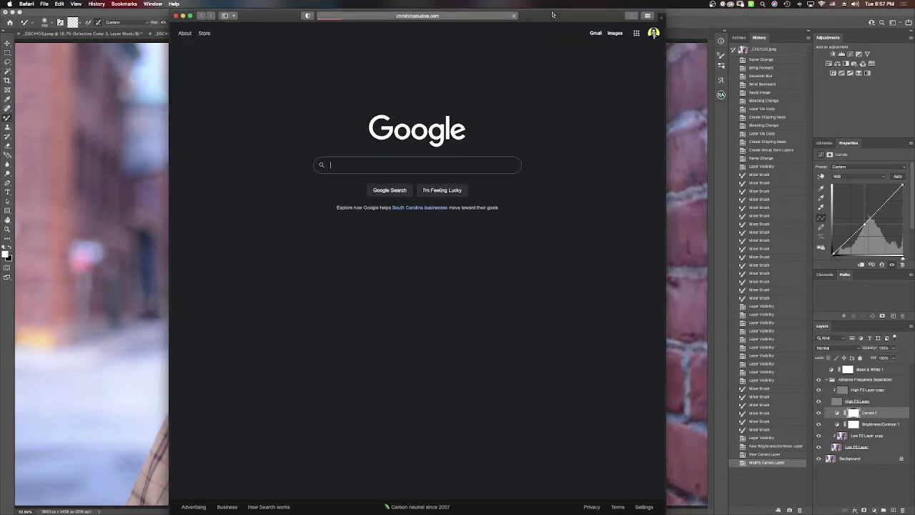
drag(553, 14, 543, 14)
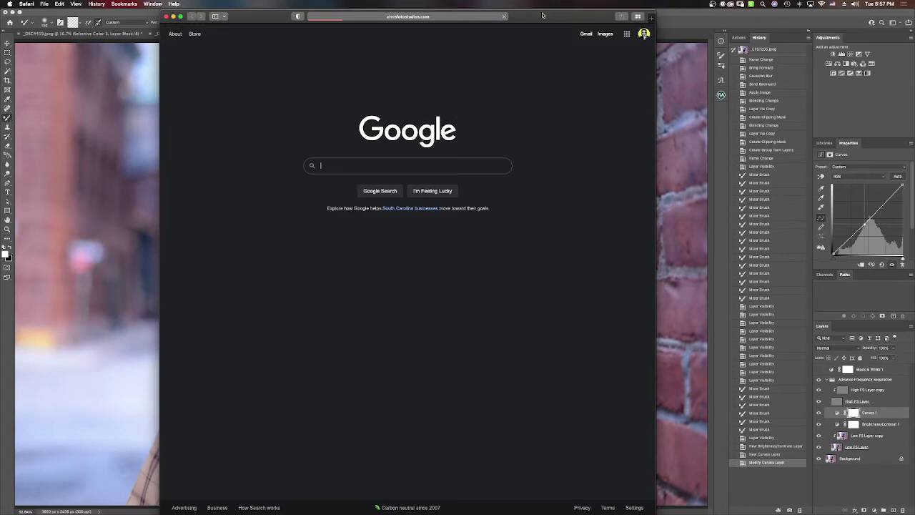
click(673, 113)
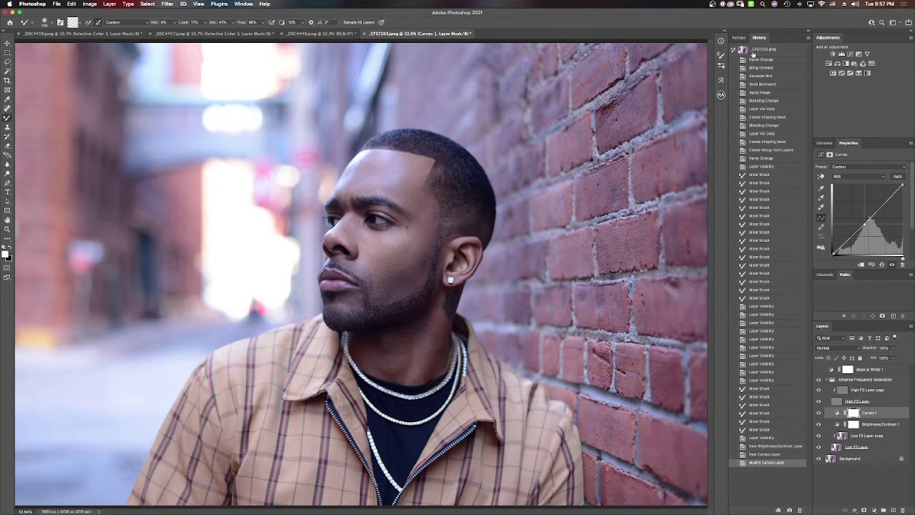
click(759, 464)
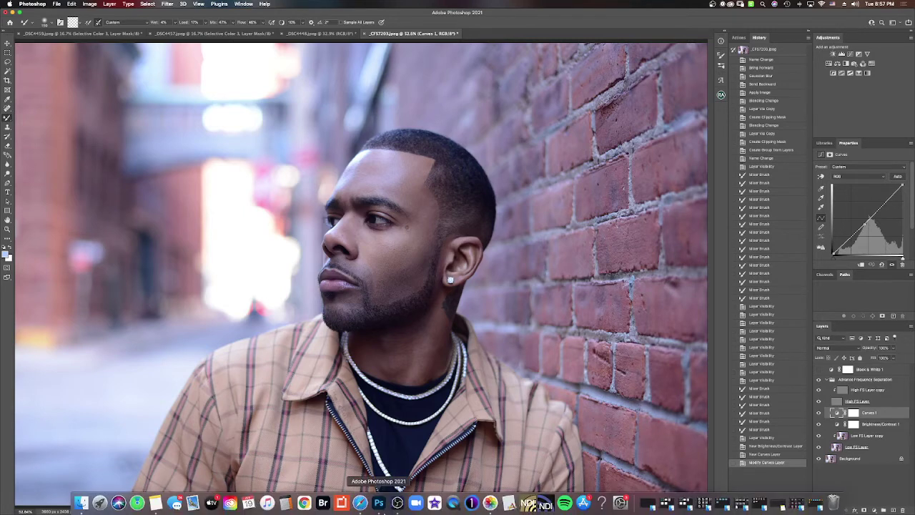
click(361, 503)
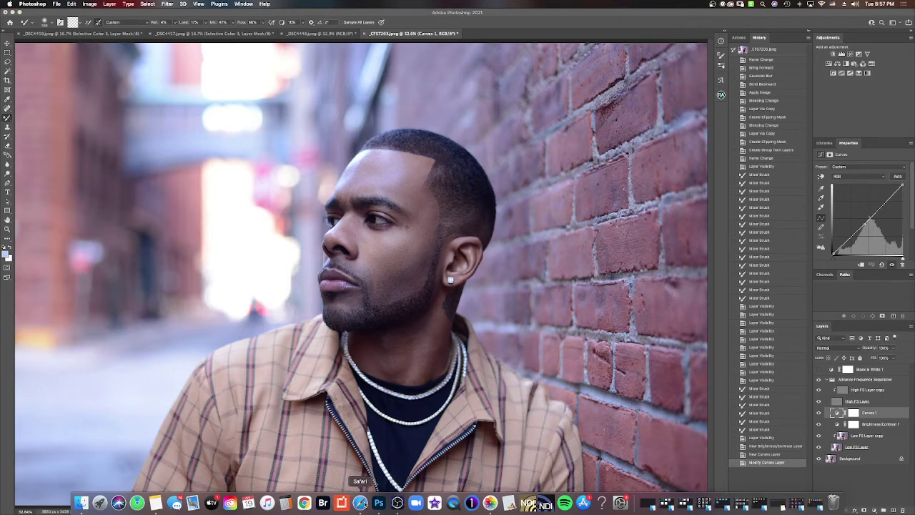
click(361, 503)
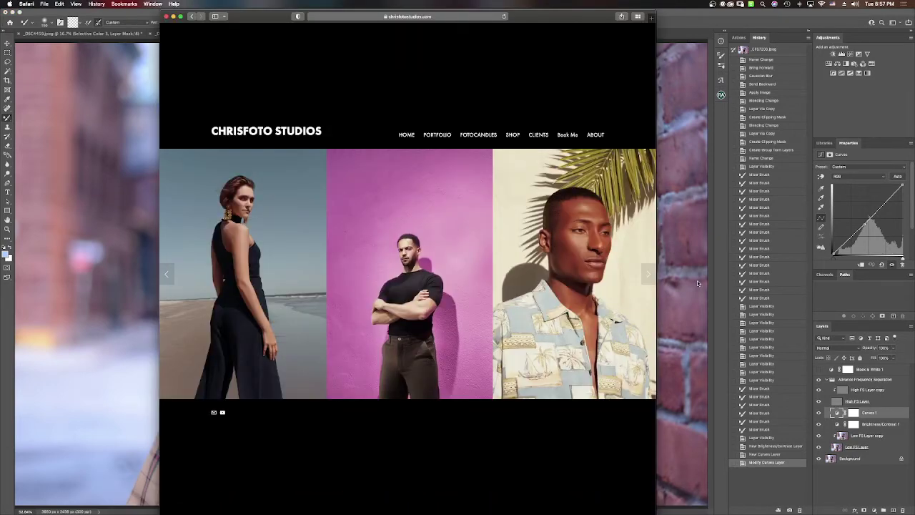
Open the website's shop and look through its products, from the lighting booklets and Photoshop actions to the candles.
click(510, 137)
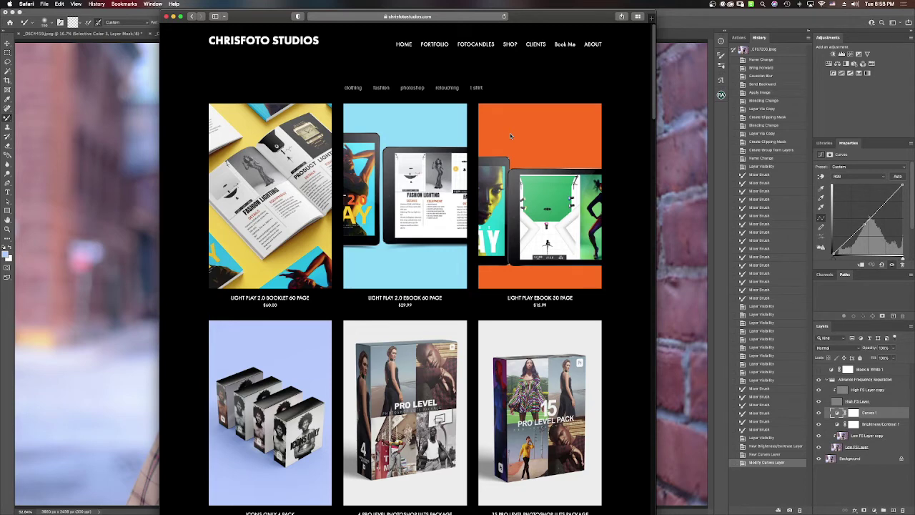
scroll(510, 133, down, 5)
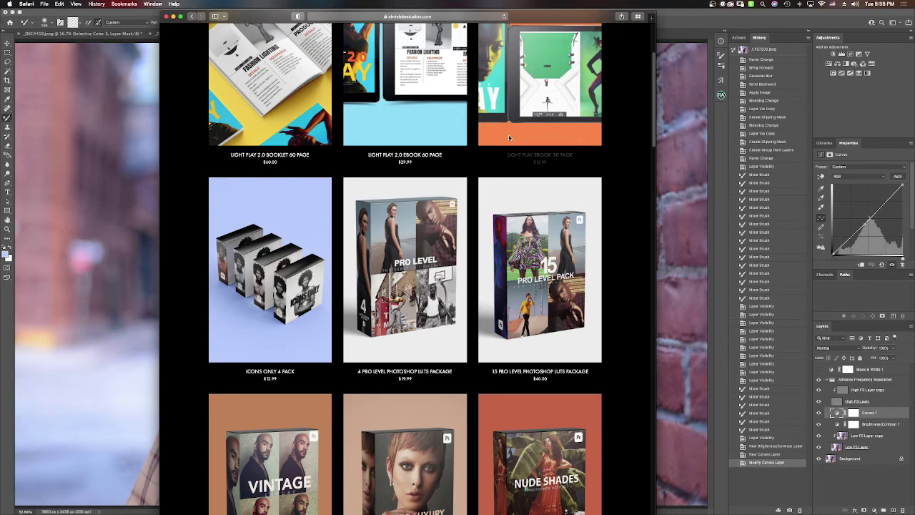
scroll(509, 138, down, 6)
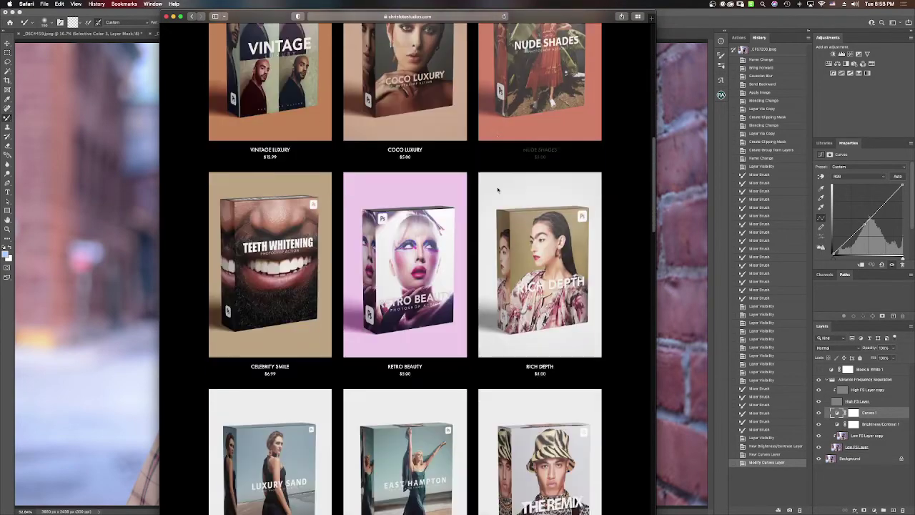
scroll(498, 188, down, 1)
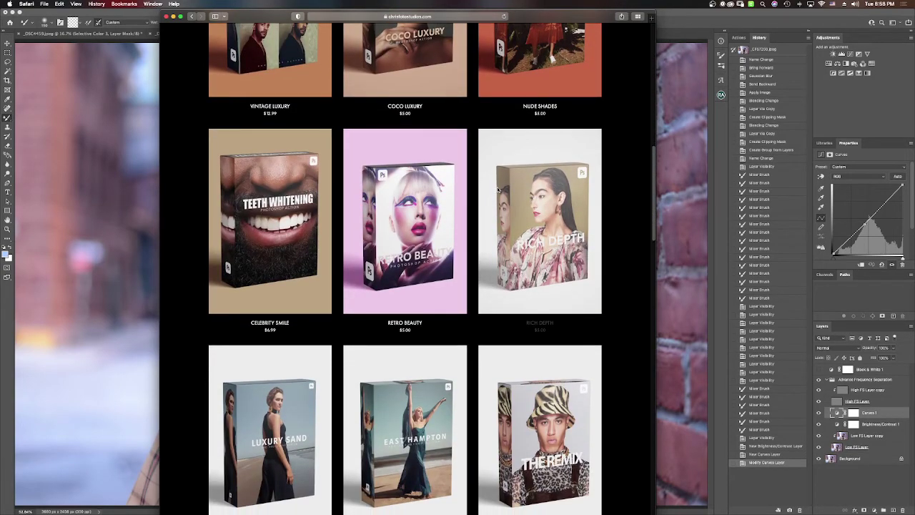
scroll(498, 188, down, 4)
scroll(497, 186, down, 15)
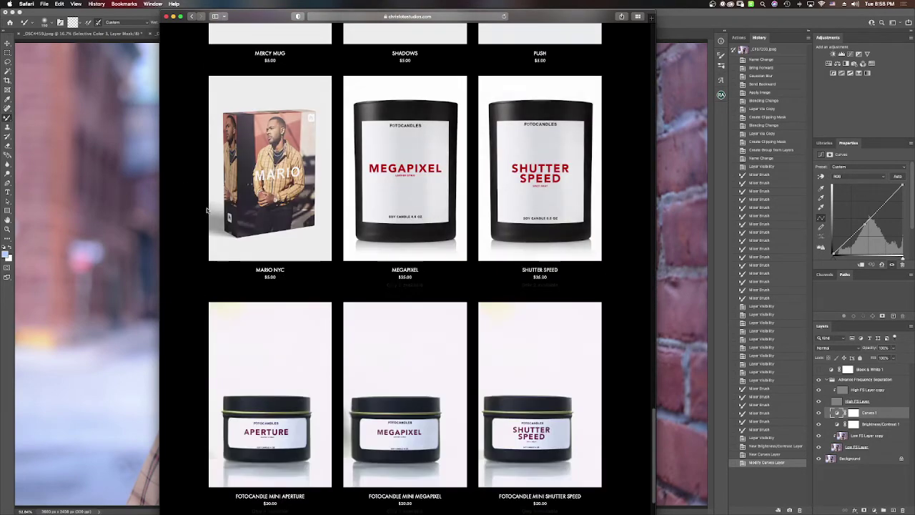
Switch back to Photoshop, choose the Clone Stamp tool and flatten the image's layers.
click(122, 135)
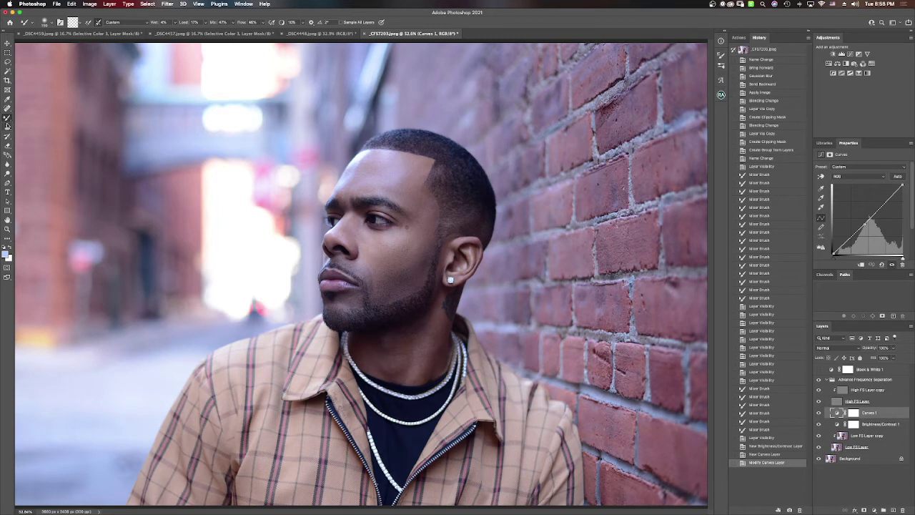
click(8, 126)
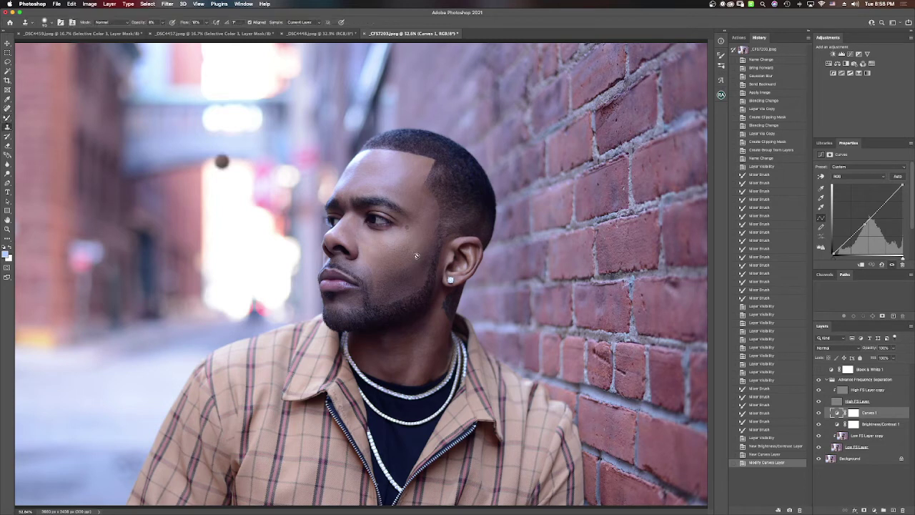
right_click(853, 459)
click(822, 489)
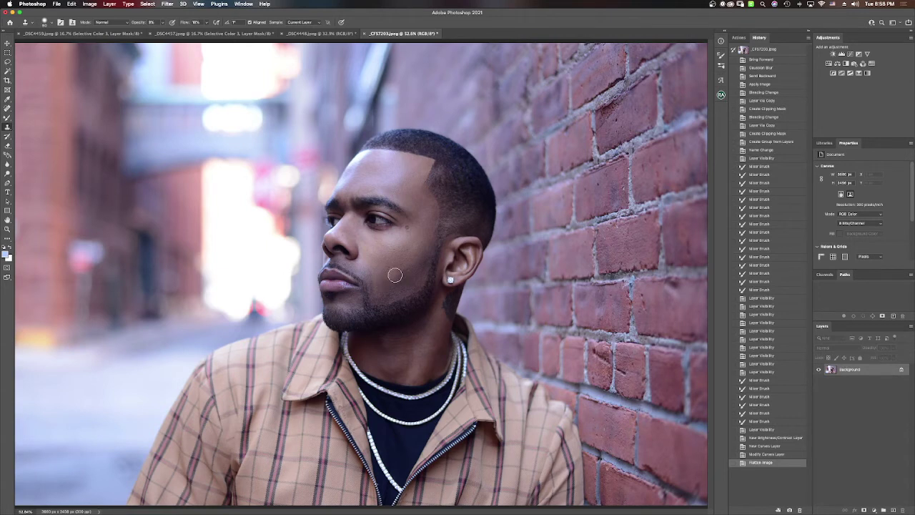
Clone clean skin over the cheek area beside the corner of the mouth with a smaller Clone Stamp brush.
key(bracketleft)
key(bracketleft)
drag(376, 288, 377, 285)
click(375, 284)
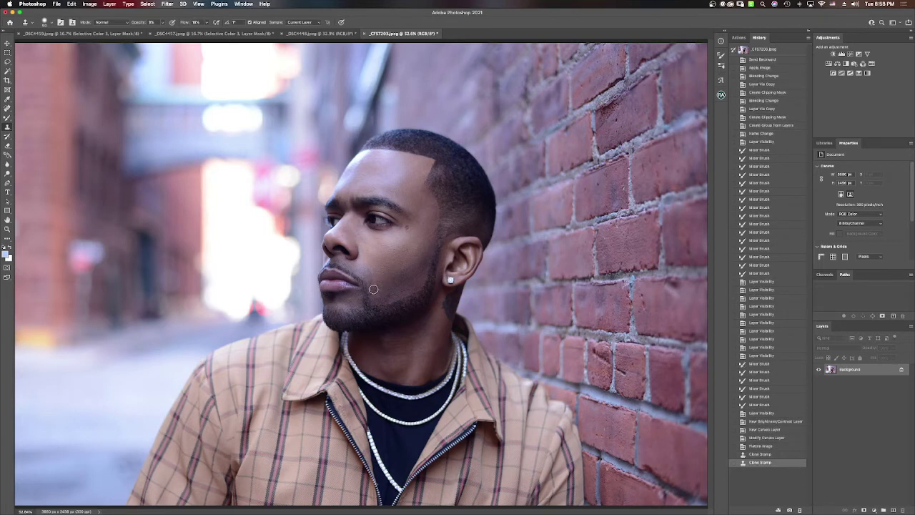
click(377, 288)
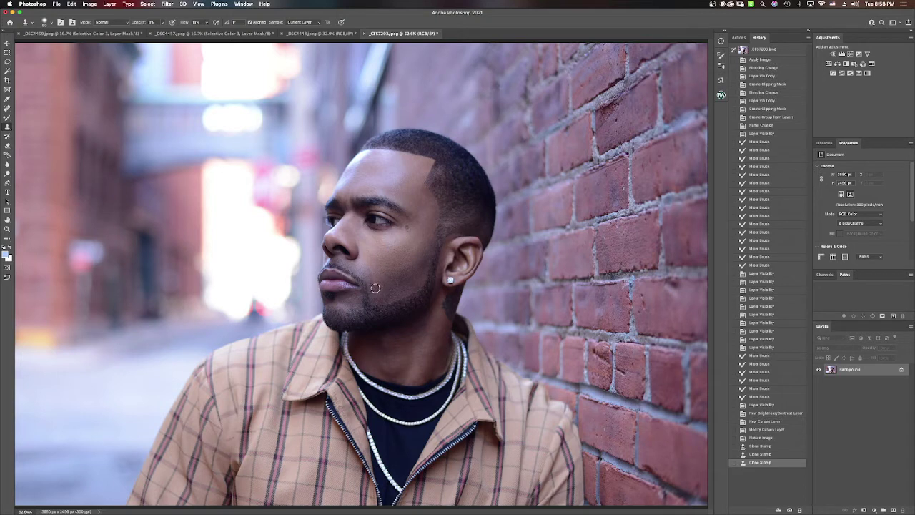
click(381, 284)
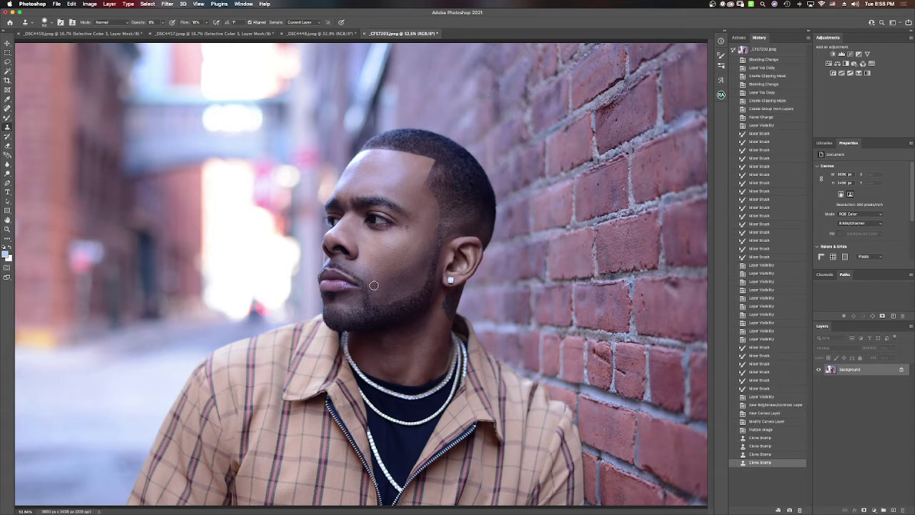
click(374, 285)
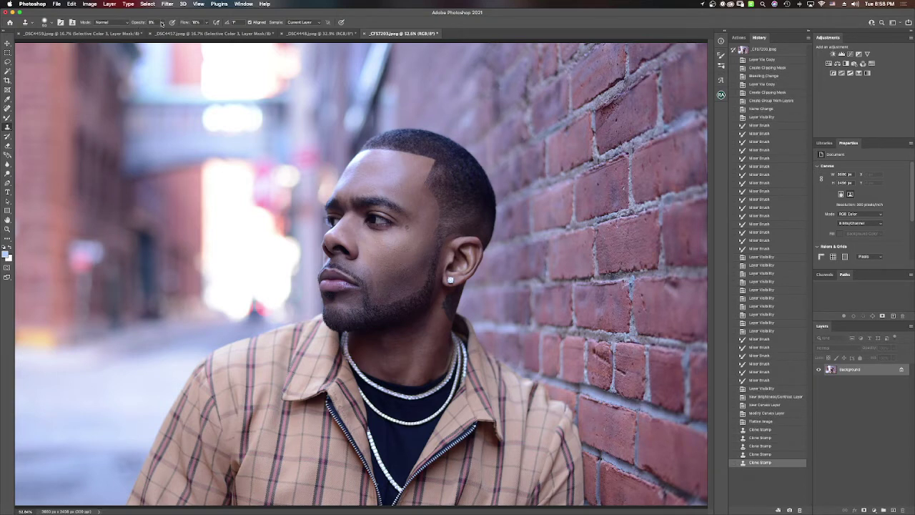
Set the Clone Stamp opacity to 14% and keep cloning cheek skin over the area beside the corner of the mouth.
click(161, 23)
drag(162, 31, 165, 31)
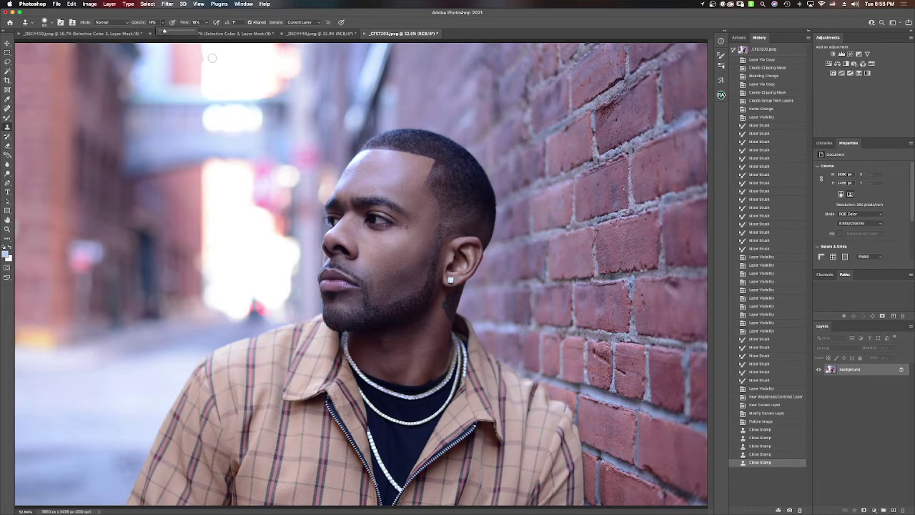
click(382, 283)
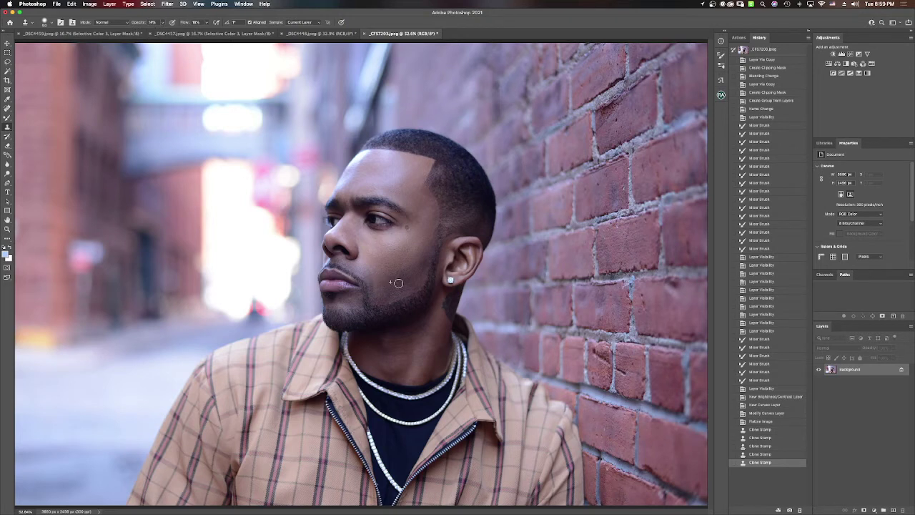
click(373, 290)
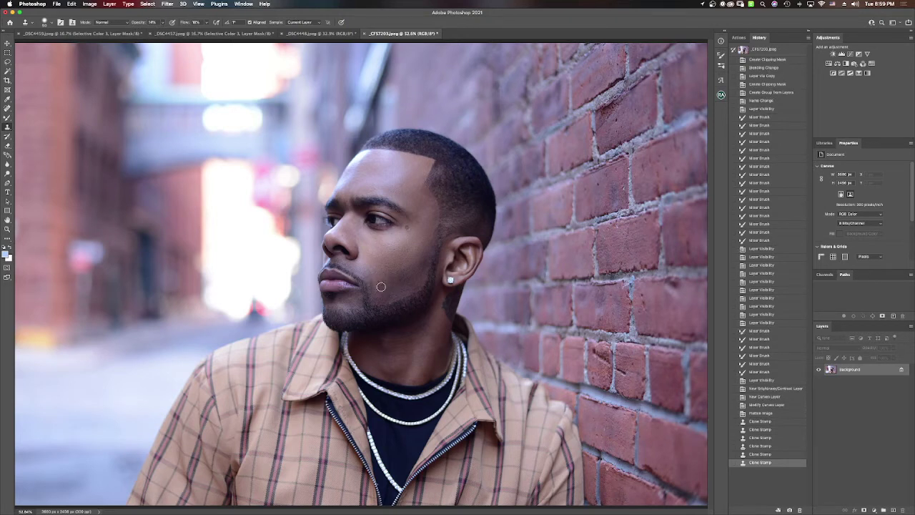
click(378, 286)
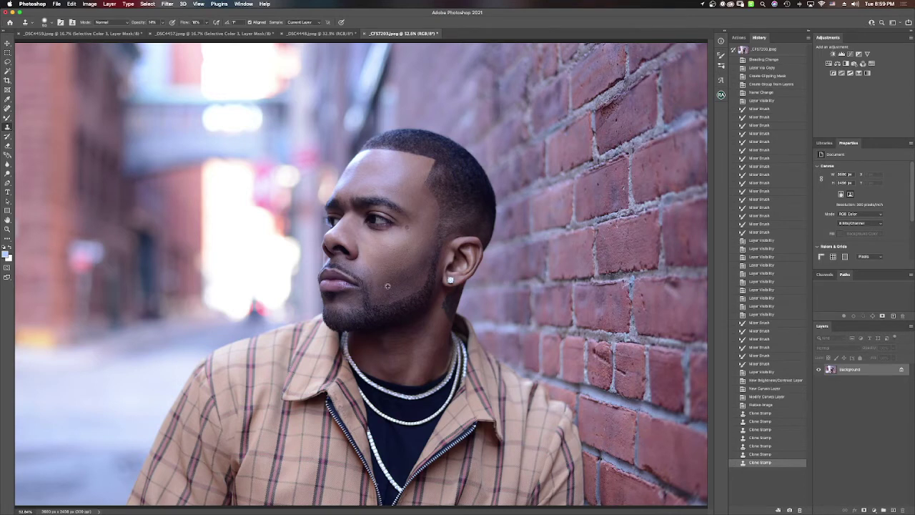
click(374, 286)
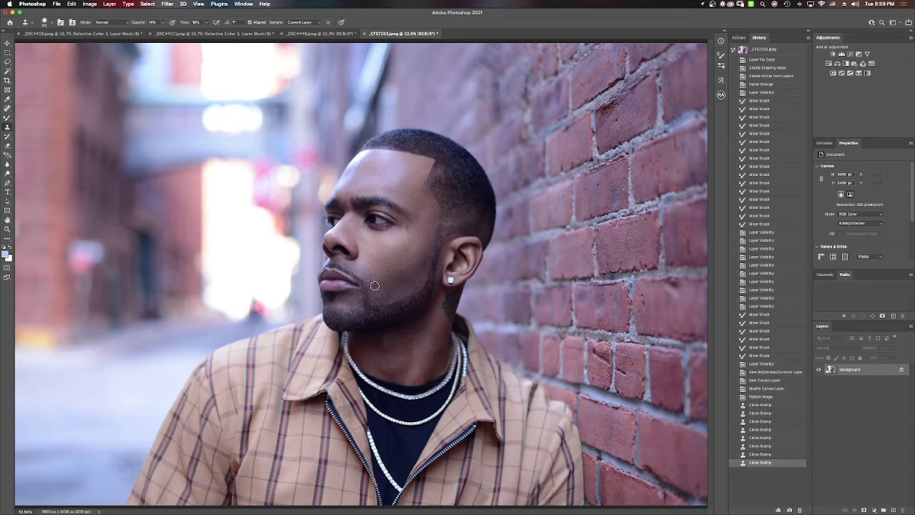
click(374, 284)
click(375, 283)
click(375, 284)
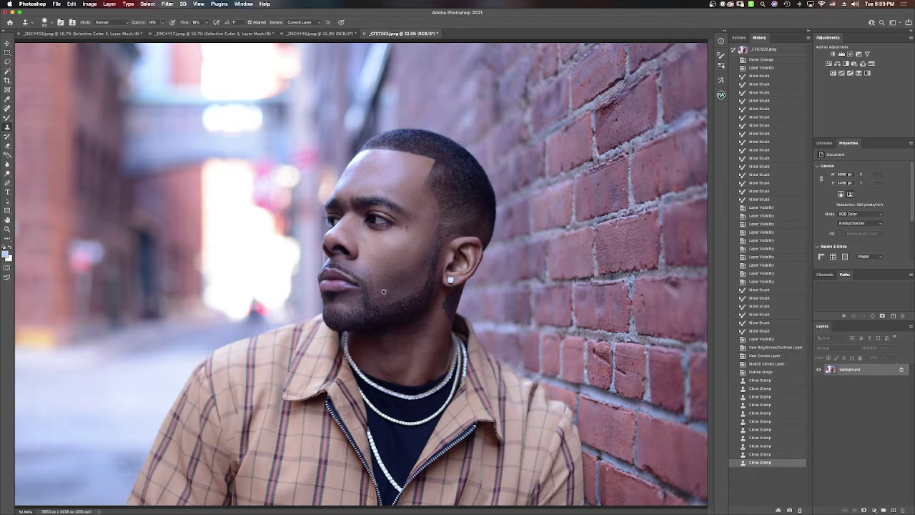
click(376, 286)
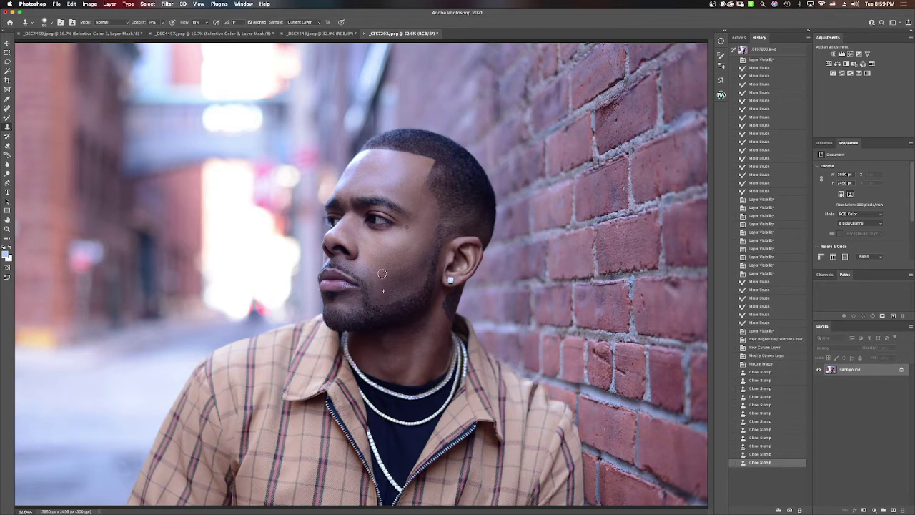
click(382, 273)
click(379, 291)
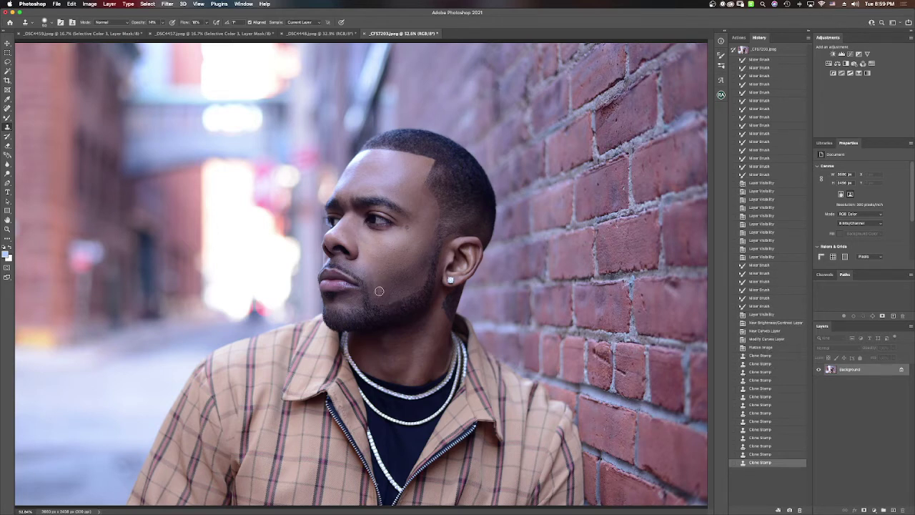
click(375, 287)
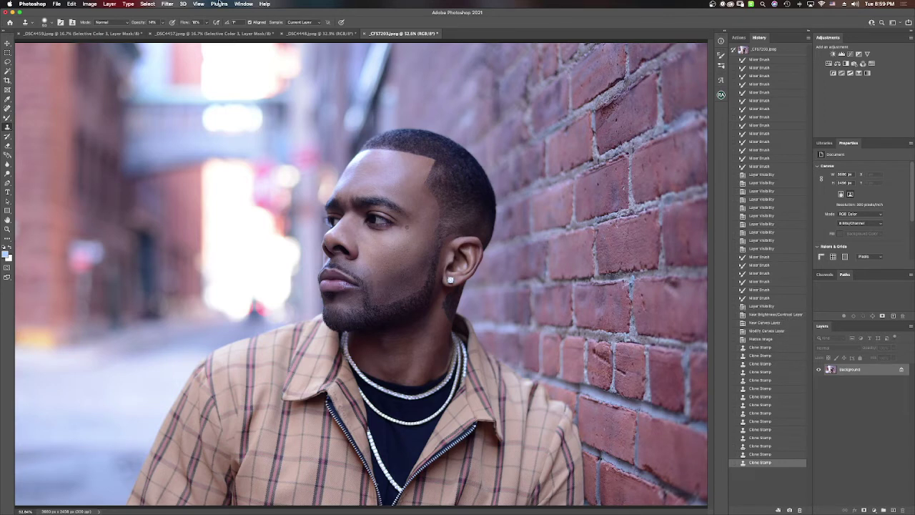
Raise the Clone Stamp opacity to 71% and clone nearby skin over the same area beside the mouth.
click(162, 22)
drag(162, 32, 183, 32)
click(382, 283)
click(376, 287)
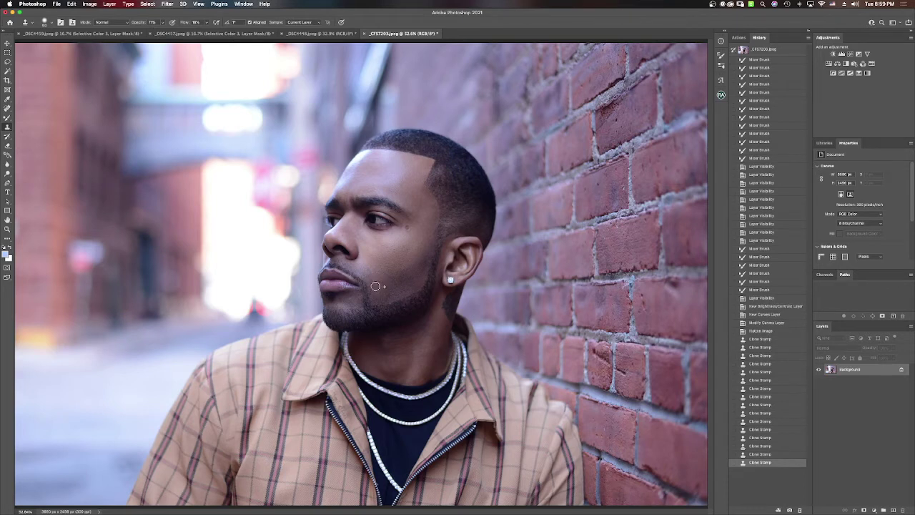
click(376, 287)
click(421, 286)
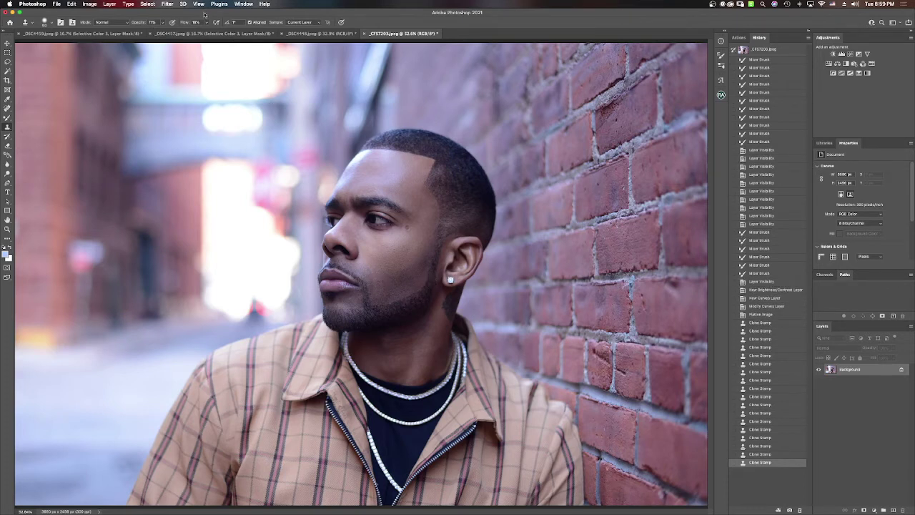
Raise the Clone Stamp flow to 61% and cover the remaining marks beside the corner of the mouth.
drag(206, 22, 221, 32)
click(380, 284)
click(374, 284)
click(376, 285)
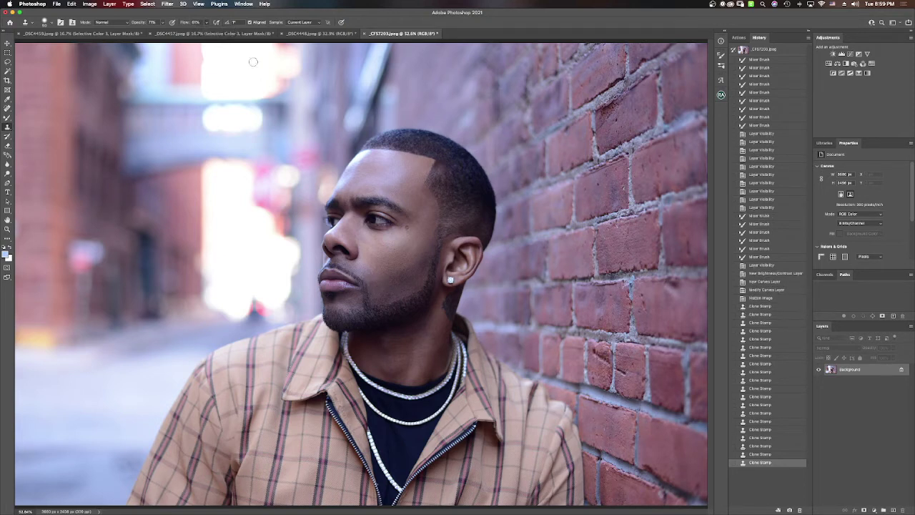
Raise the Clone Stamp flow to 74% and clone clean skin over the lower cheek along the beard line.
click(207, 23)
click(376, 282)
click(376, 283)
click(381, 304)
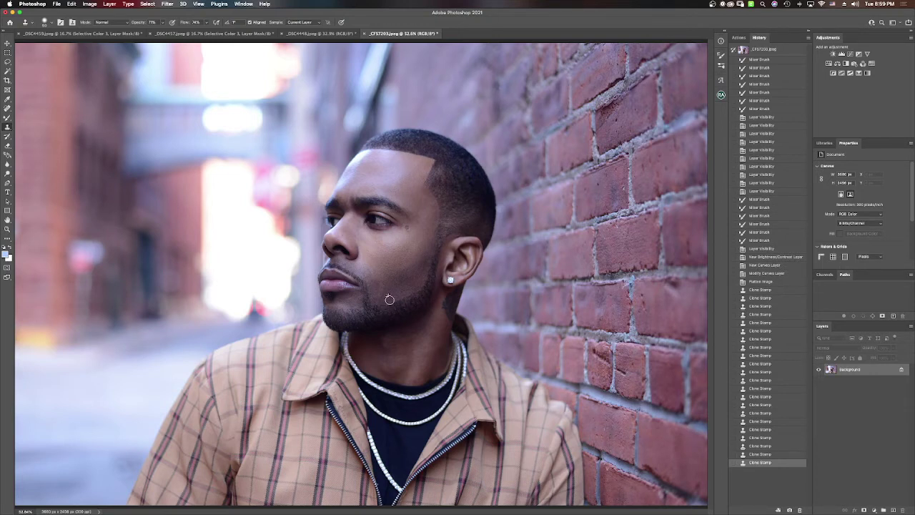
click(391, 299)
click(394, 299)
click(399, 298)
click(408, 294)
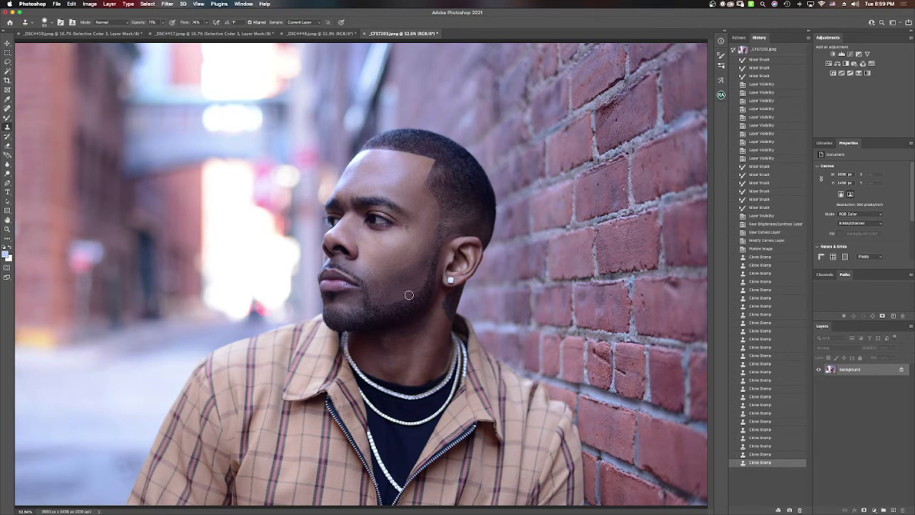
click(414, 292)
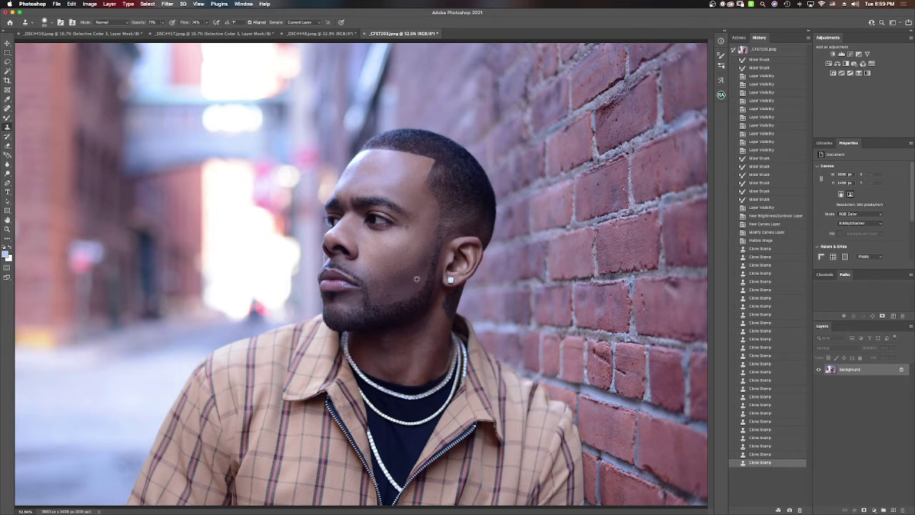
Clone over the remaining marks on the jaw, beside the mouth corner and below the lower lip.
click(391, 309)
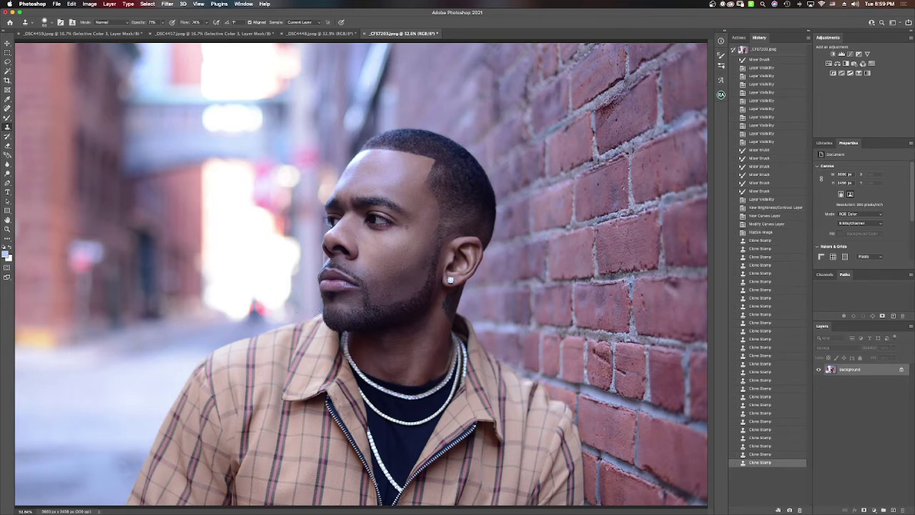
click(371, 284)
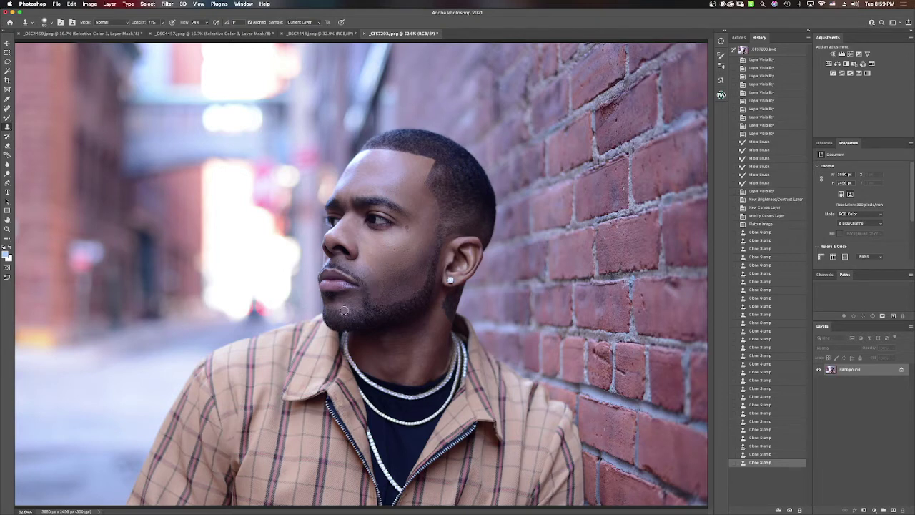
click(346, 300)
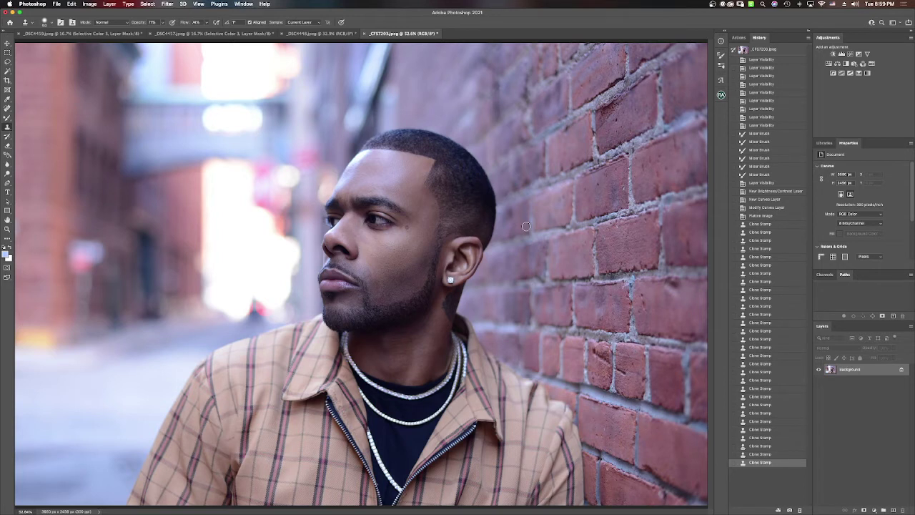
Run the Advance Frequency Separation action on the flattened portrait with a Gaussian Blur radius of 2.8 pixels.
click(739, 38)
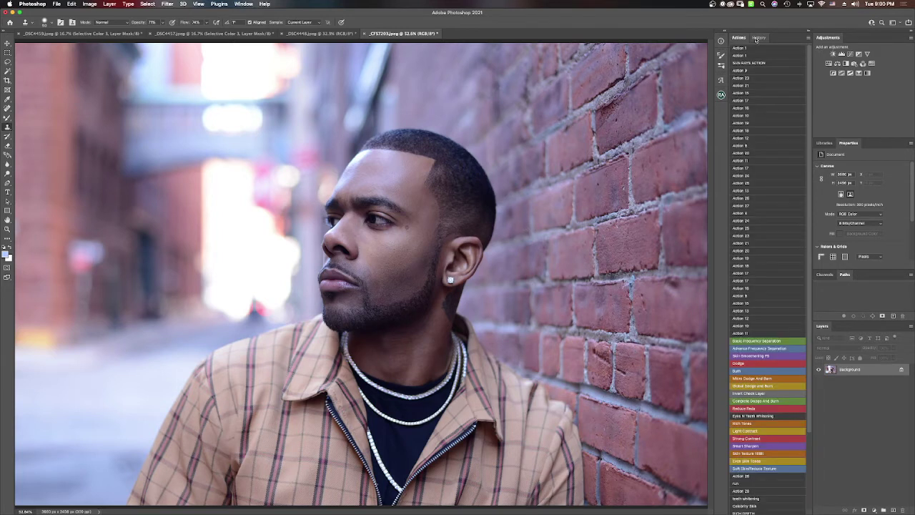
click(763, 348)
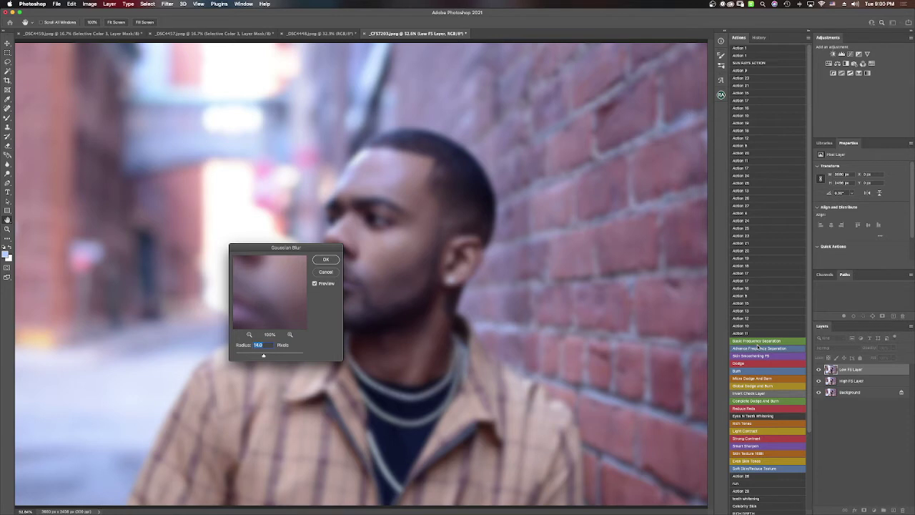
drag(264, 355, 248, 356)
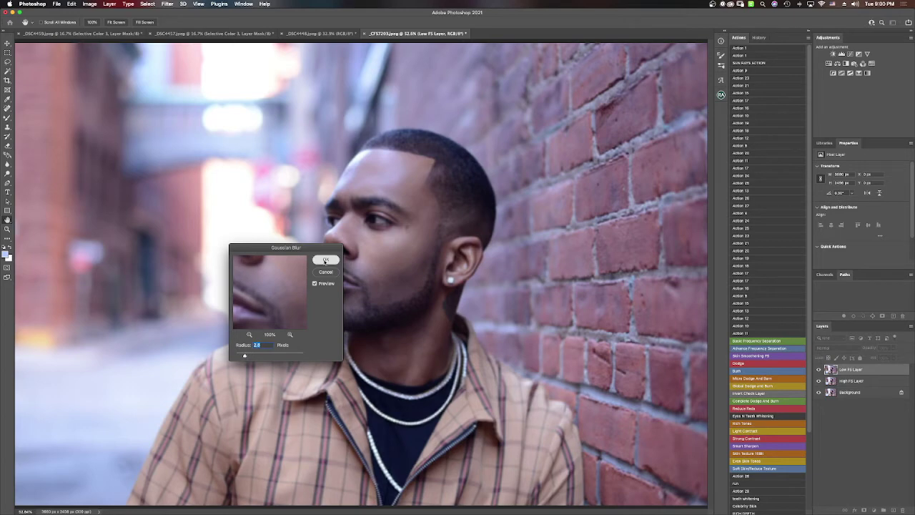
click(325, 259)
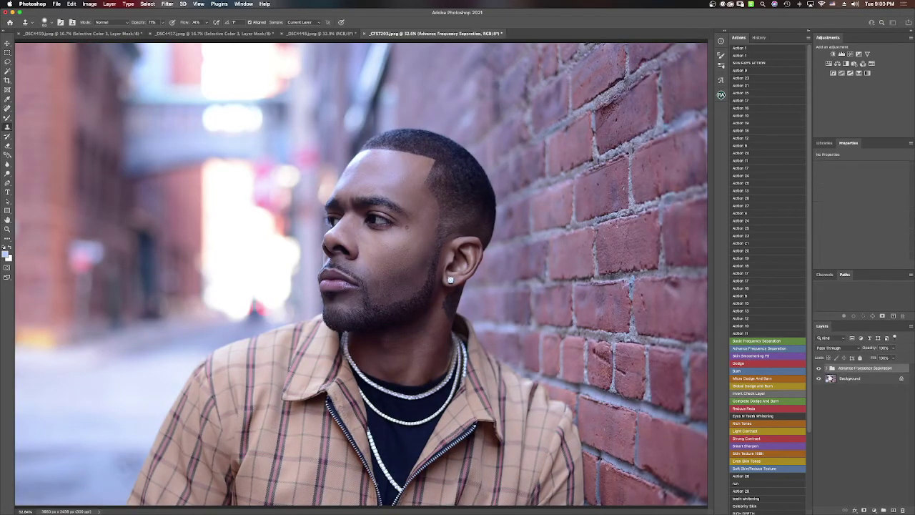
Blend the skin tones on the Low FS Layer copy with the Mixer Brush and make the High FS Layer visible.
click(831, 368)
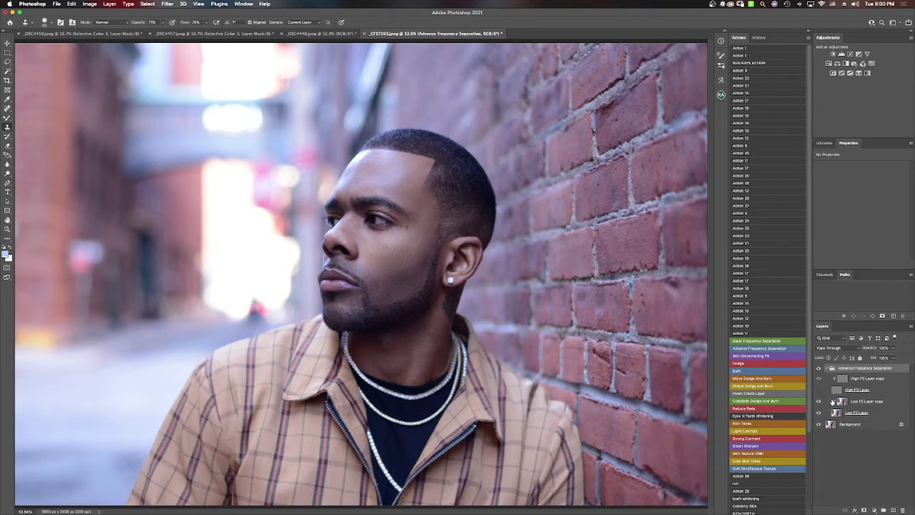
click(843, 402)
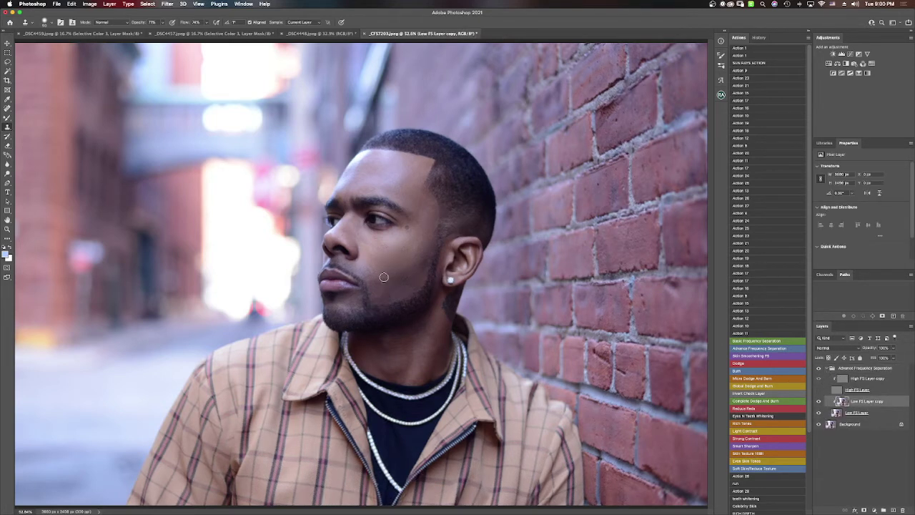
click(7, 117)
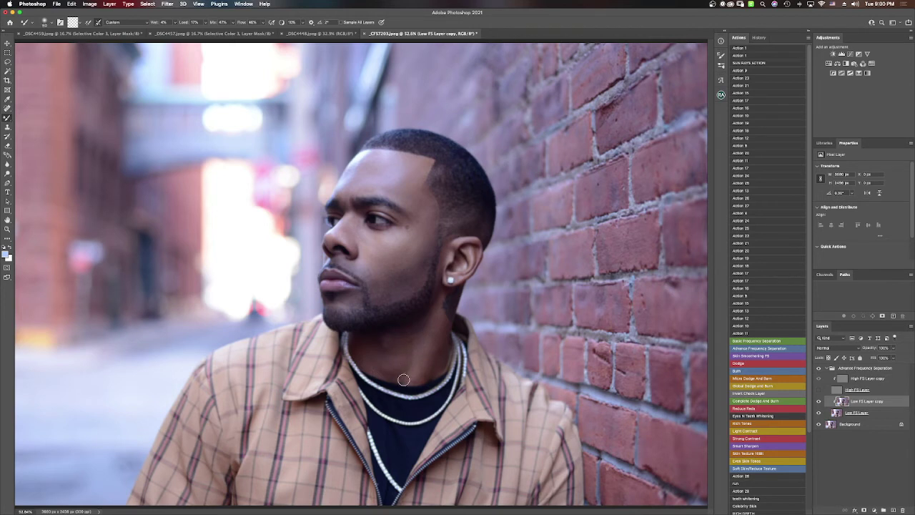
click(819, 390)
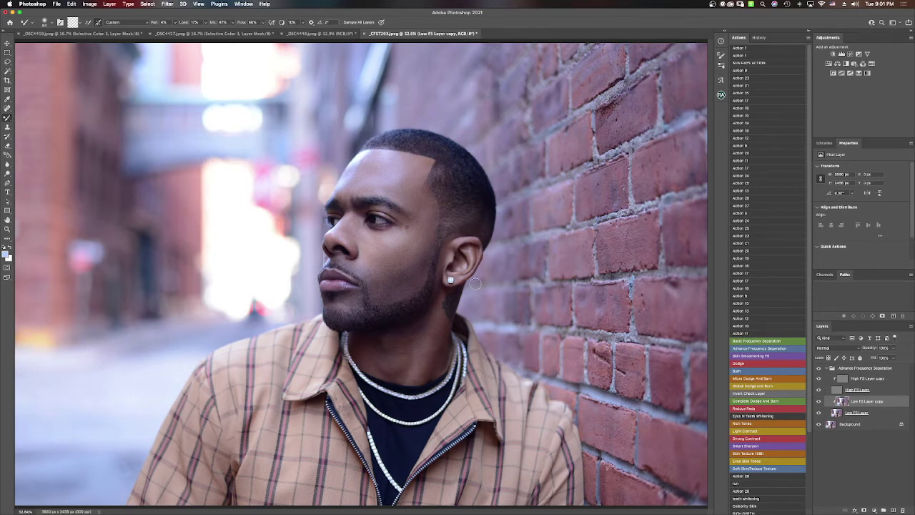
Flatten the image and touch up remaining skin marks with the Clone Stamp.
right_click(903, 425)
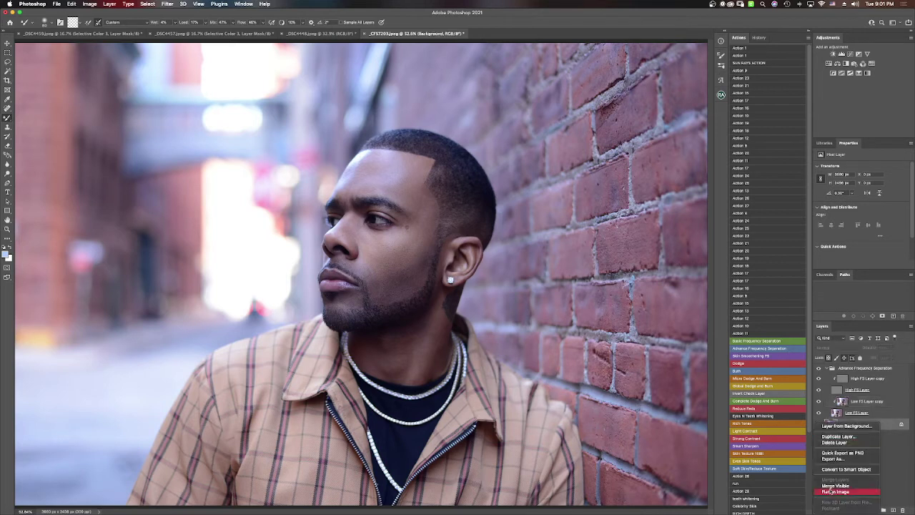
click(851, 493)
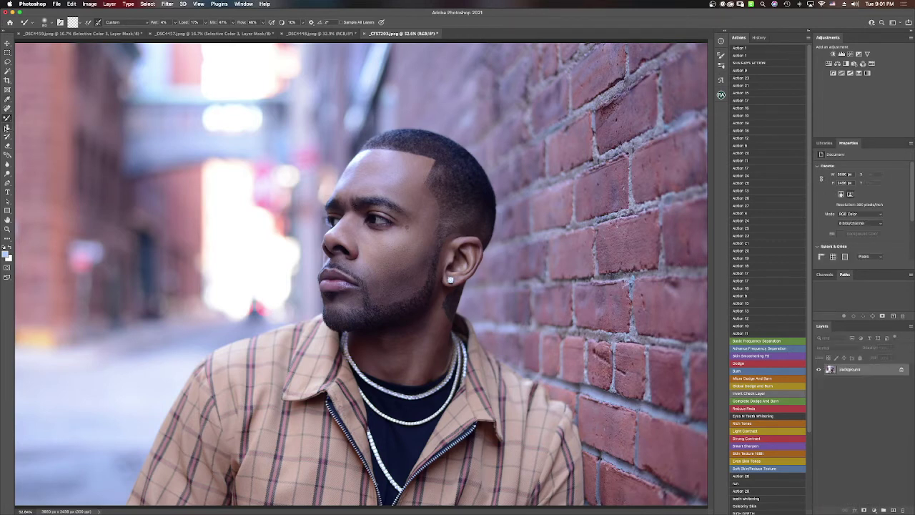
click(8, 127)
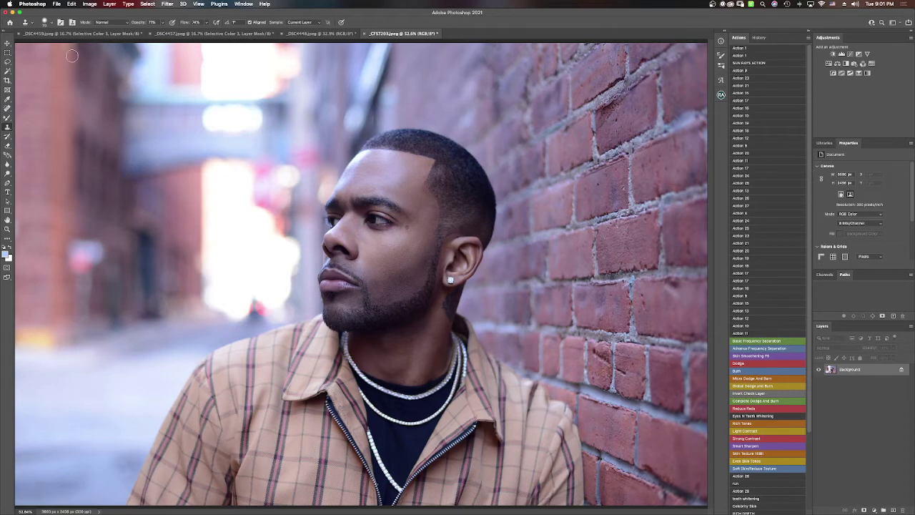
Run the Advance Frequency Separation action again on the flattened image with a Gaussian Blur radius of 2.2 pixels.
key(b)
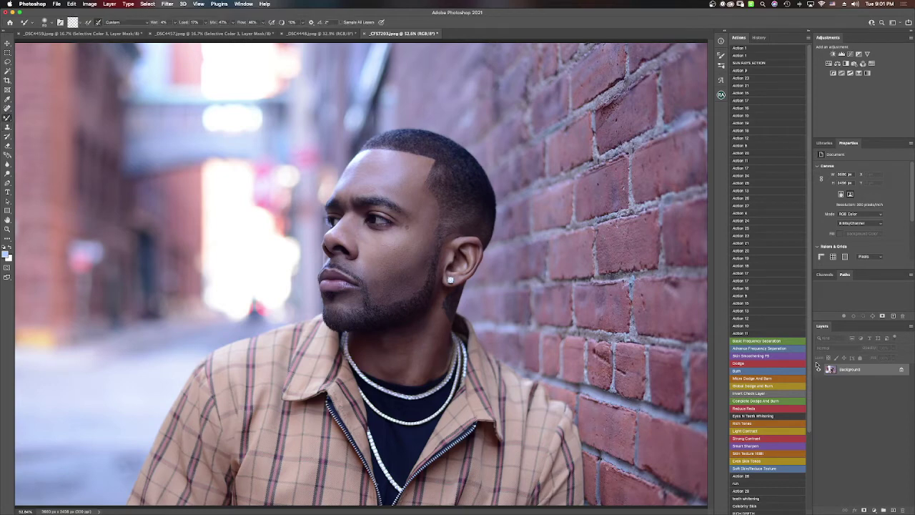
click(762, 349)
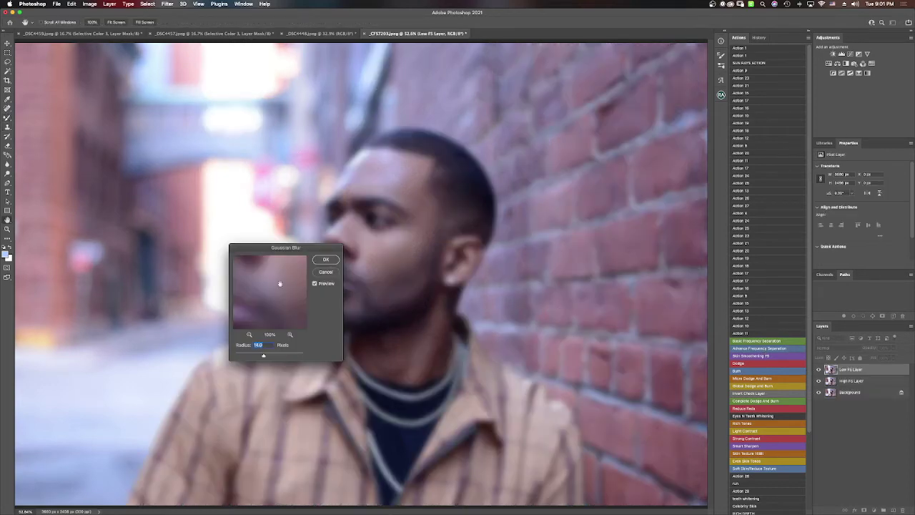
drag(264, 355, 244, 356)
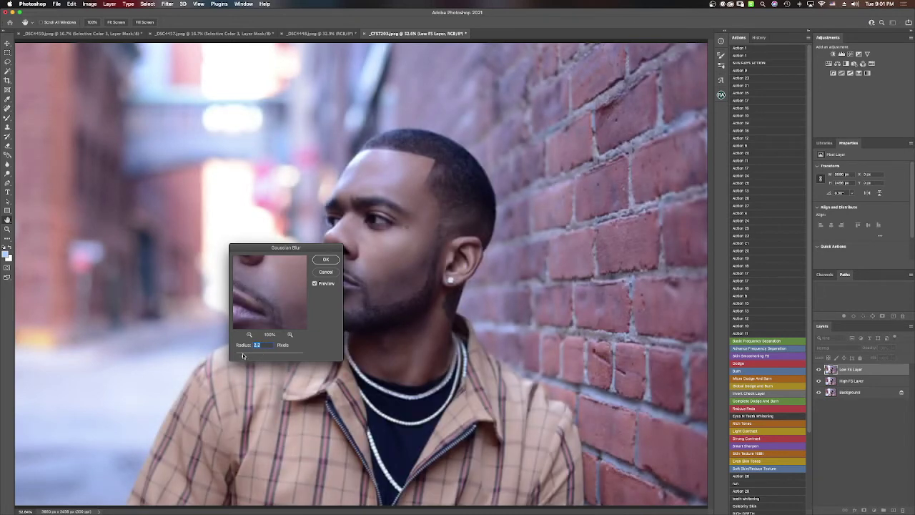
click(326, 259)
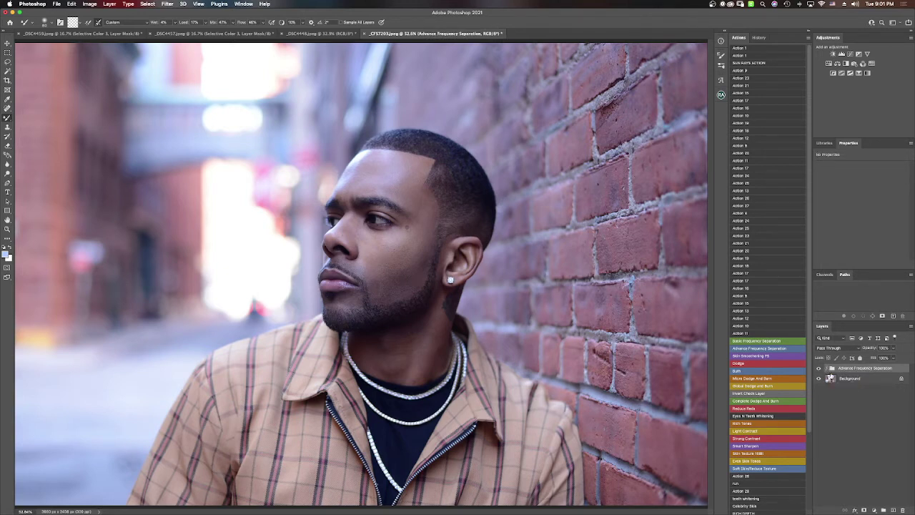
Expand the new frequency separation group and smooth the skin on its Low FS Layer copy with the Mixer Brush.
click(827, 369)
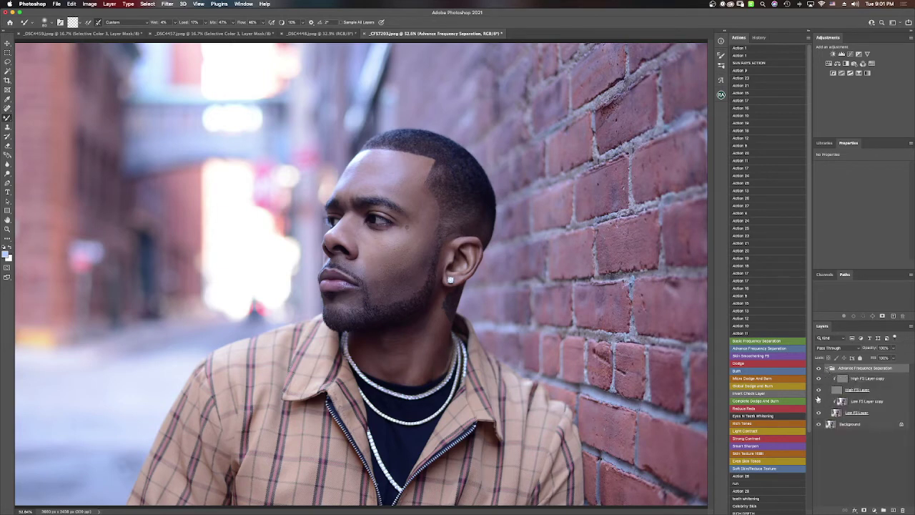
click(842, 402)
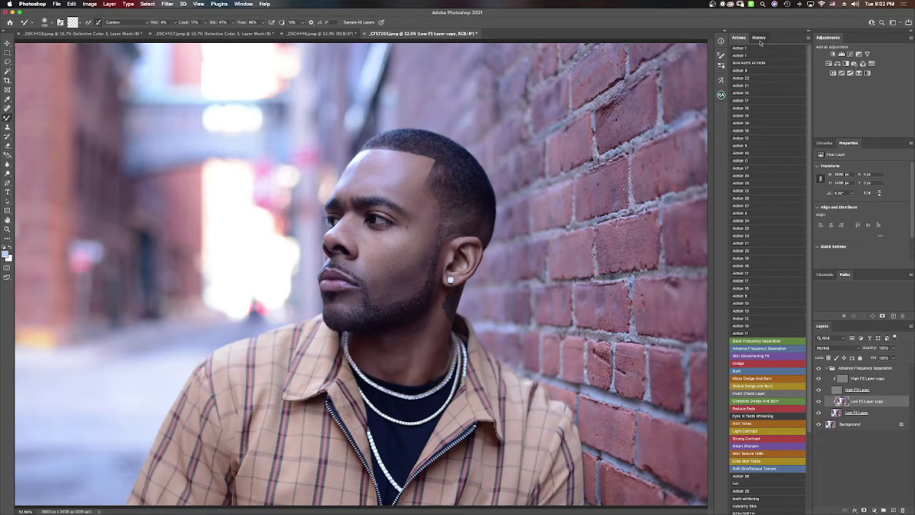
Compare the original opening snapshot of the portrait with the latest history state.
click(758, 38)
click(763, 51)
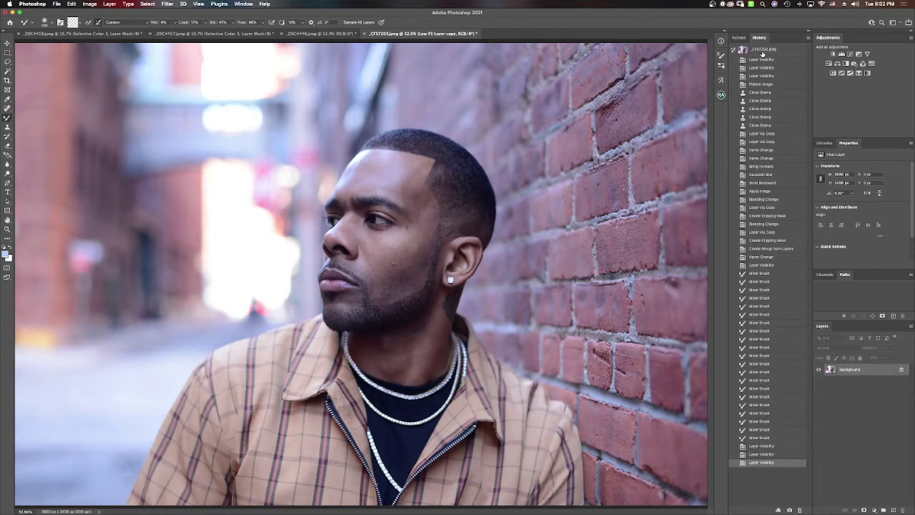
click(775, 463)
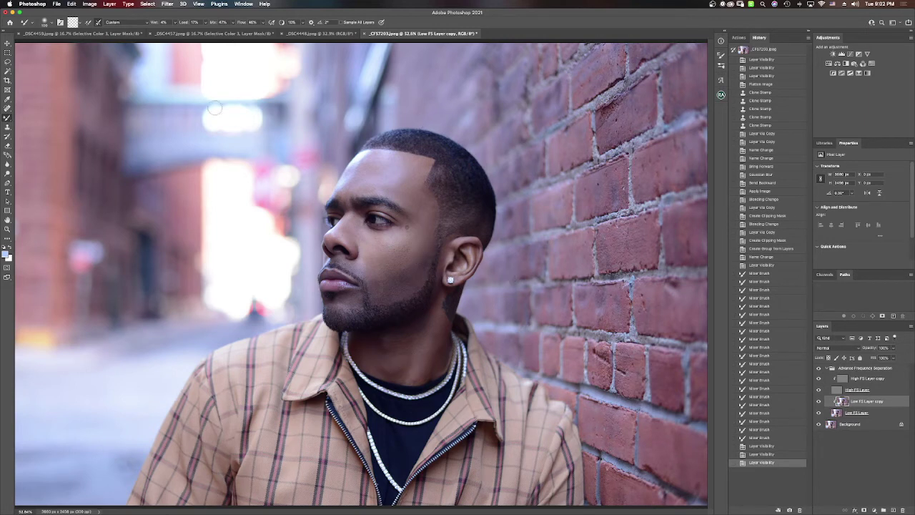
Remove blemishes on the cheek and beard edge with a small content-aware Spot Healing Brush on the Low FS Layer copy.
click(8, 108)
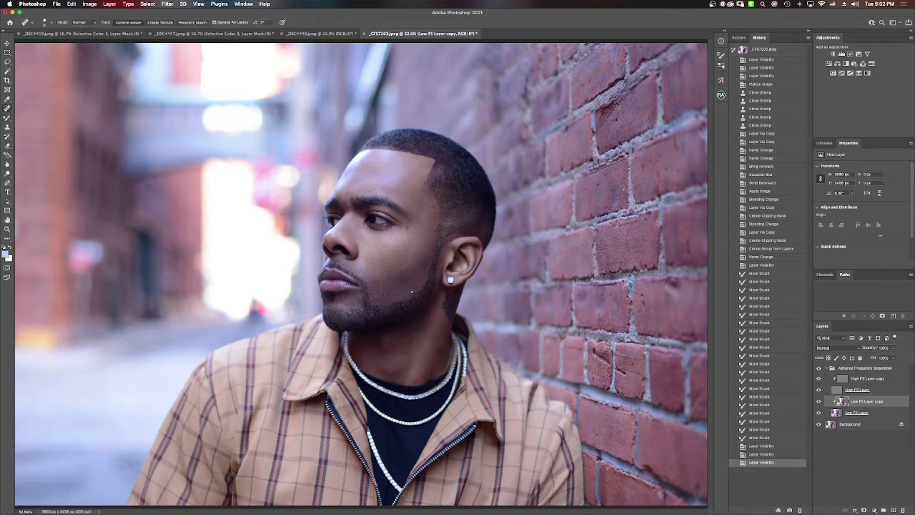
click(422, 288)
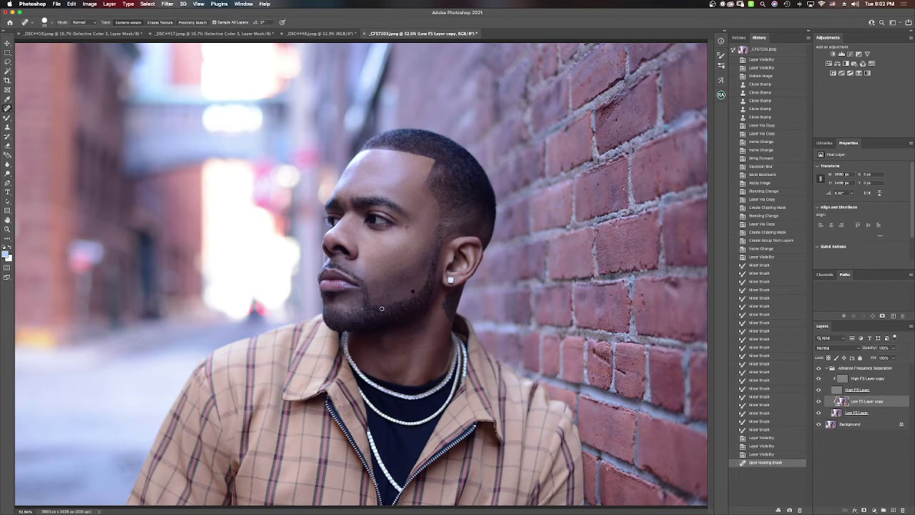
key(bracketleft)
key(bracketleft)
click(384, 278)
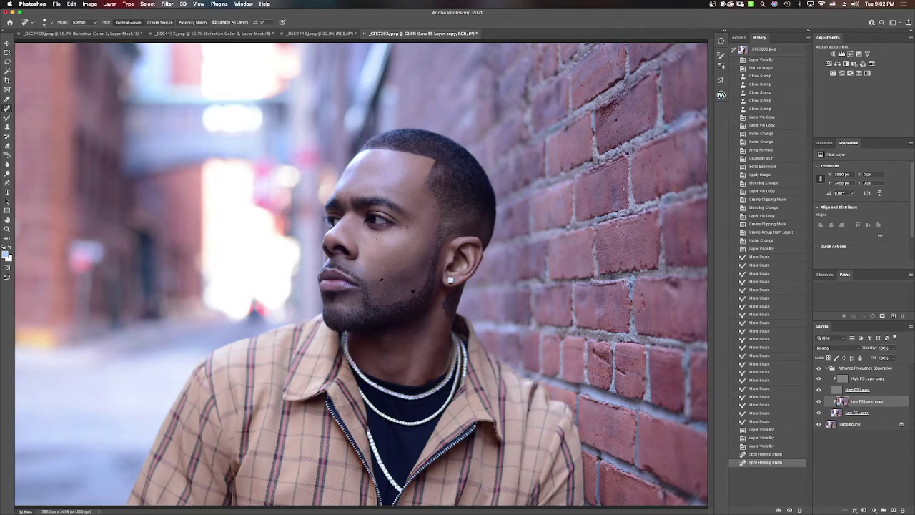
click(390, 272)
click(392, 274)
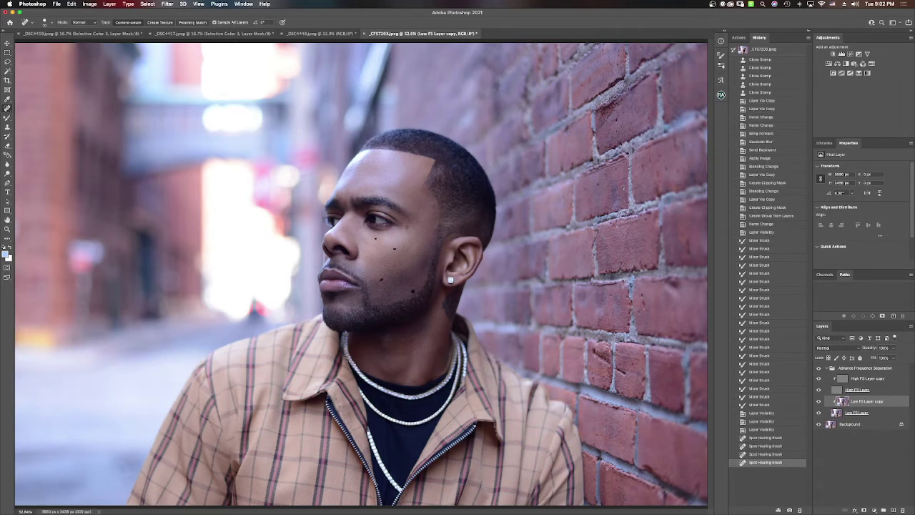
click(395, 270)
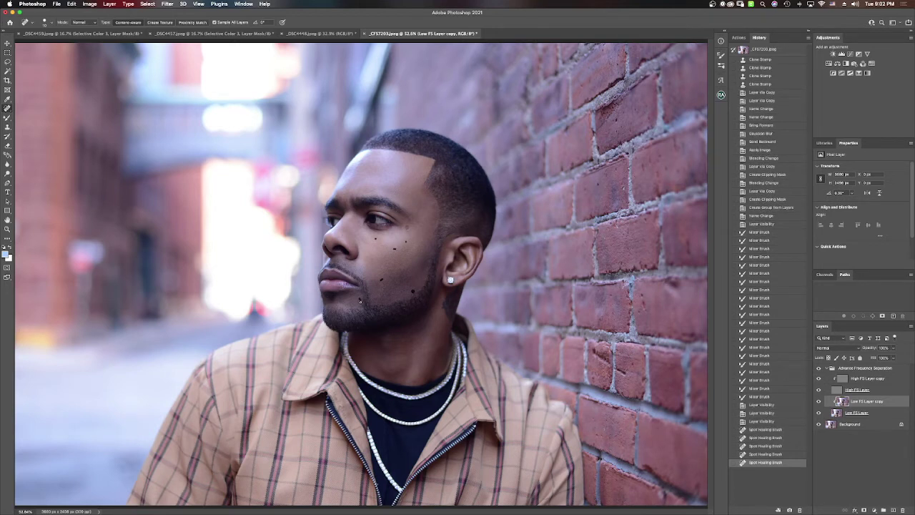
Spot-heal the small marks below the lower lip and across the chin.
click(358, 301)
click(354, 300)
click(347, 299)
click(342, 299)
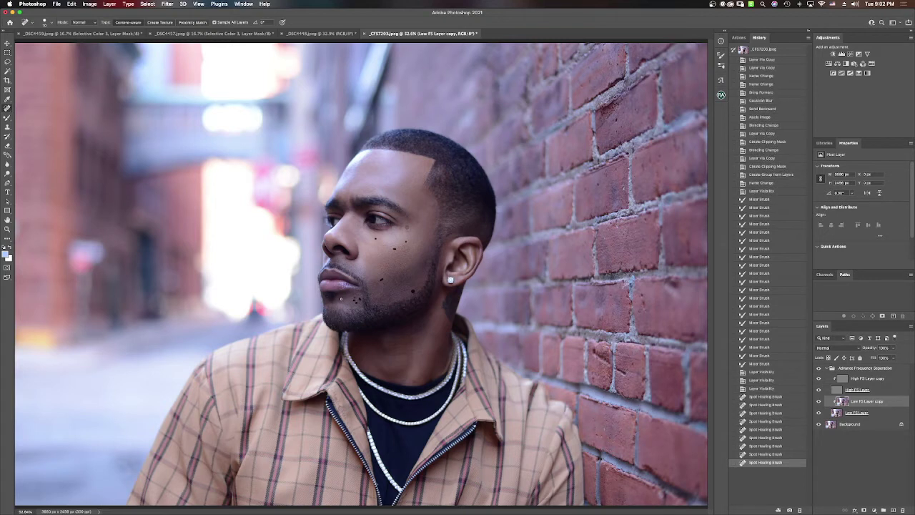
click(342, 298)
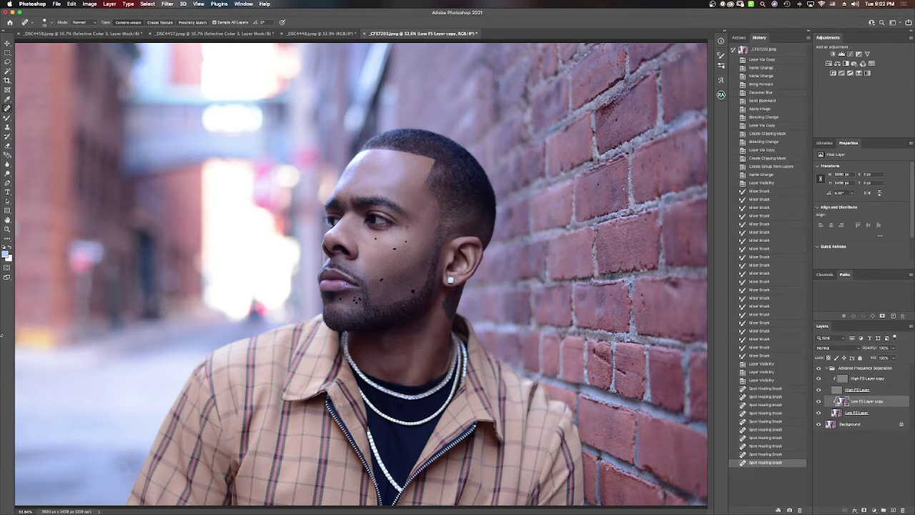
click(7, 230)
drag(359, 258, 357, 258)
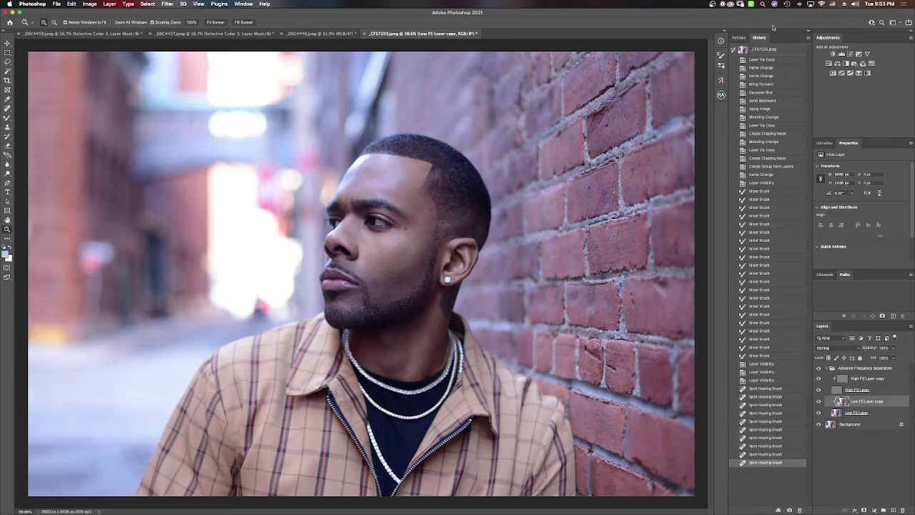
scroll(454, 223, down, 3)
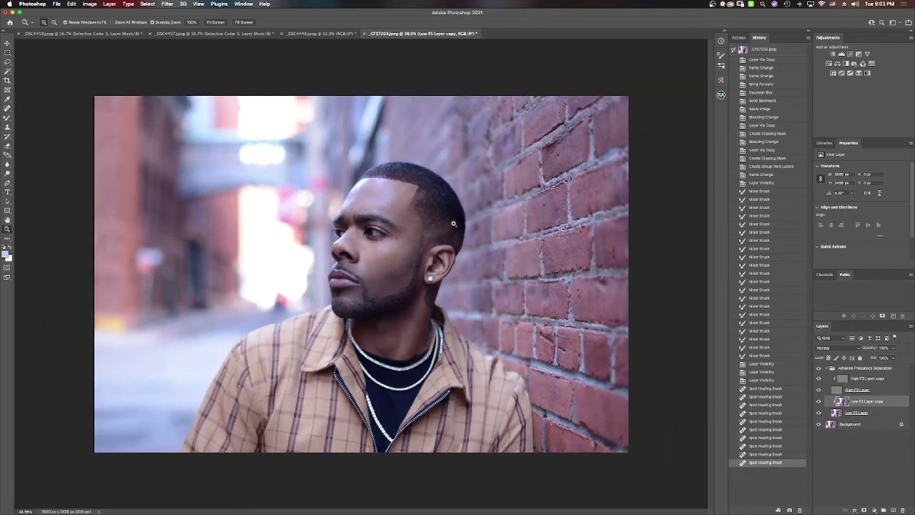
scroll(455, 223, up, 3)
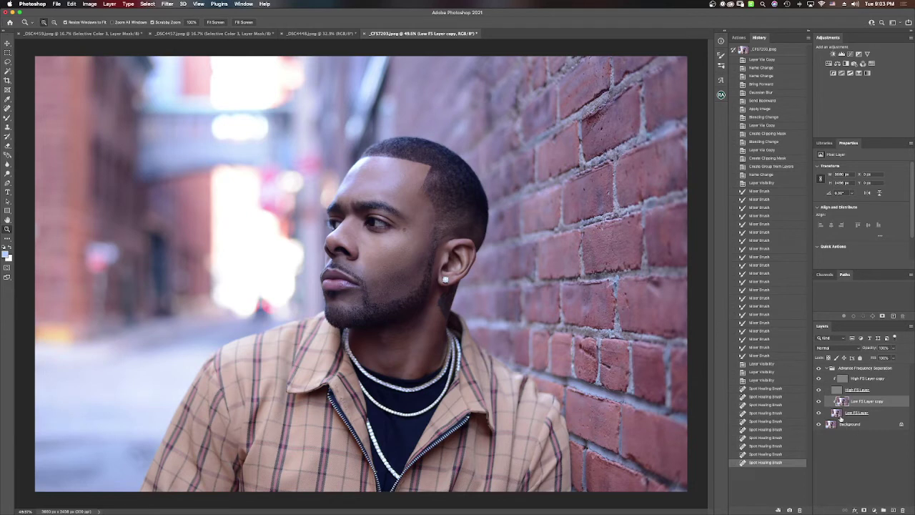
With the High FS Layer temporarily hidden, smooth the face skin on the Low FS Layer copy using the Mixer Brush, and flatten the image.
click(818, 390)
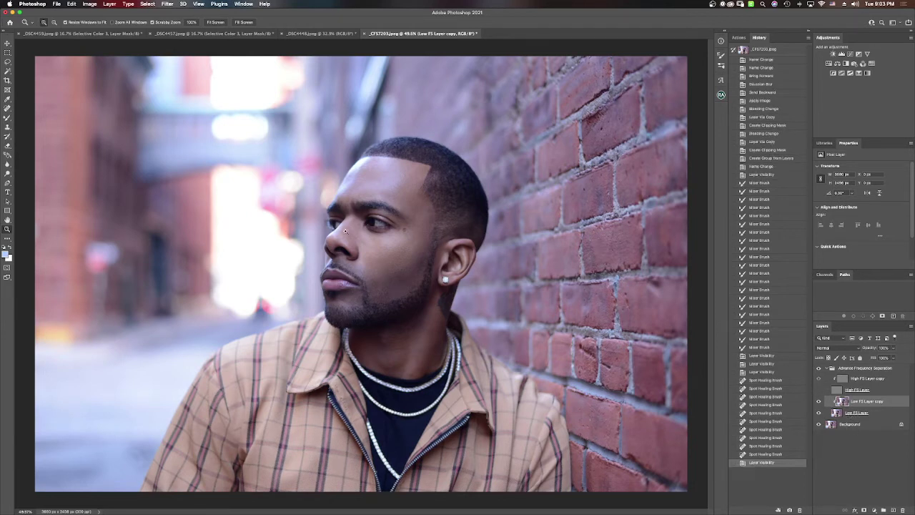
click(7, 117)
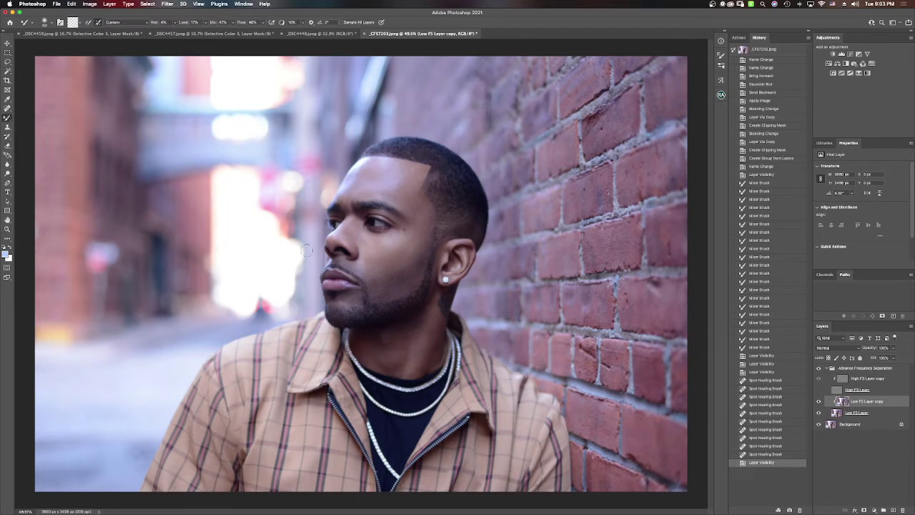
mouse_move(398, 296)
mouse_down()
mouse_move(419, 284)
mouse_move(409, 301)
mouse_move(429, 250)
mouse_move(410, 302)
mouse_move(370, 312)
mouse_move(358, 305)
mouse_move(376, 313)
mouse_move(366, 301)
mouse_move(353, 322)
mouse_move(329, 314)
mouse_move(393, 339)
mouse_up()
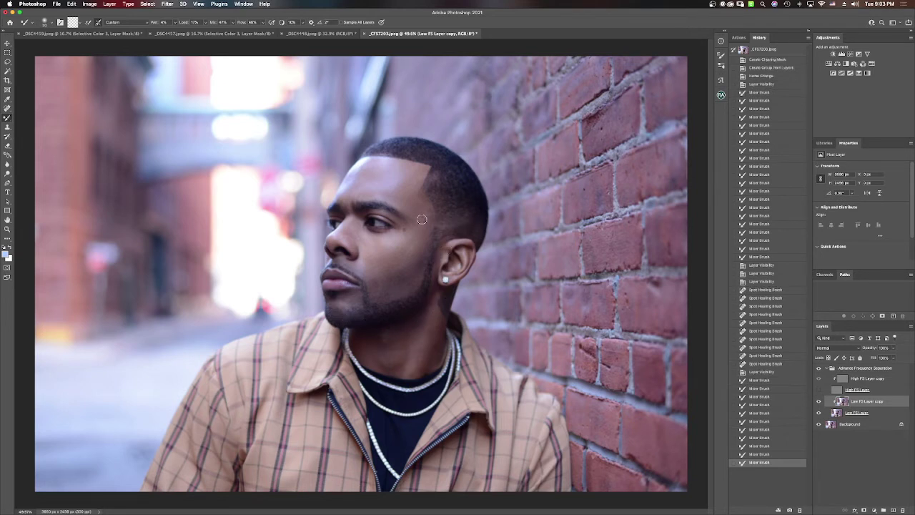
click(819, 390)
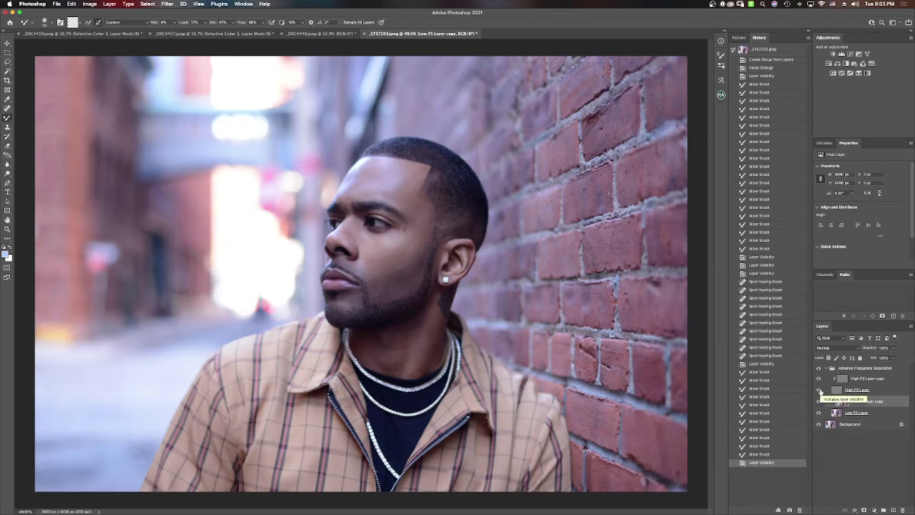
right_click(856, 425)
click(822, 491)
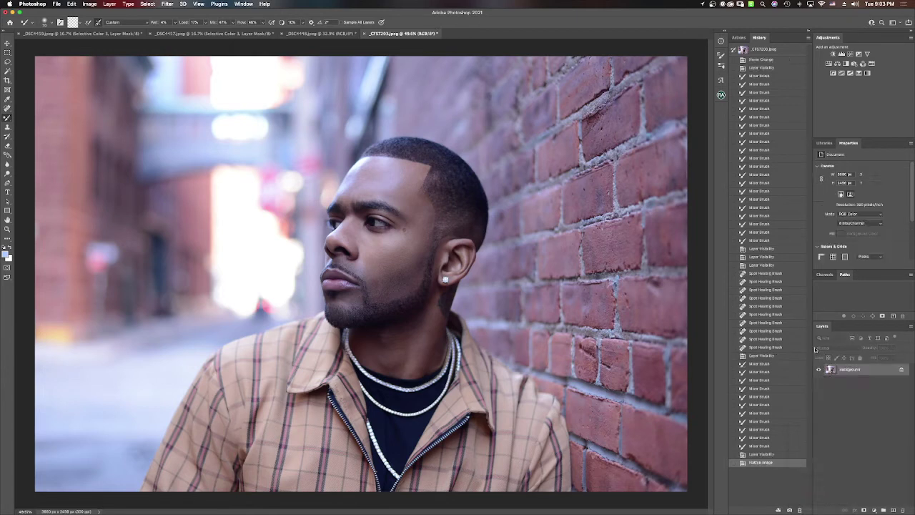
Run the first saved Action 1 to build the color-grading adjustment layers, accepting its Color Balance levels of +17, 0 and -23.
click(739, 37)
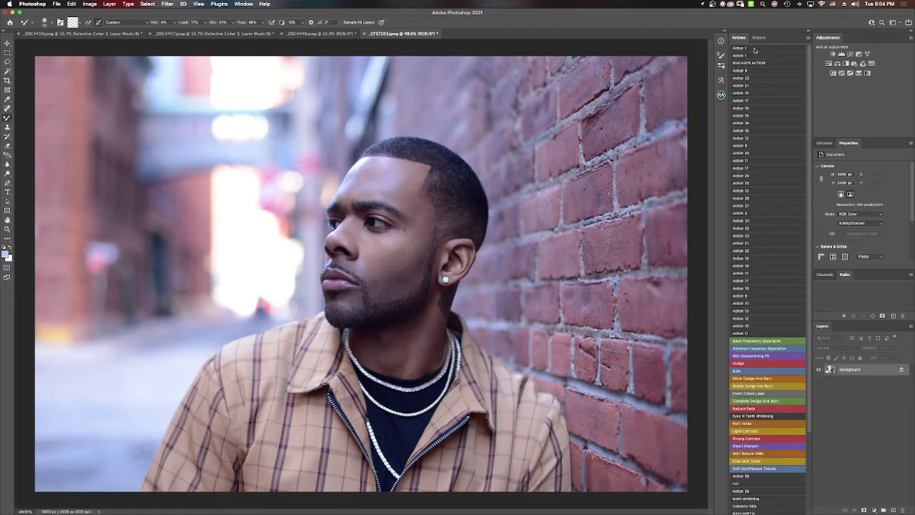
click(754, 50)
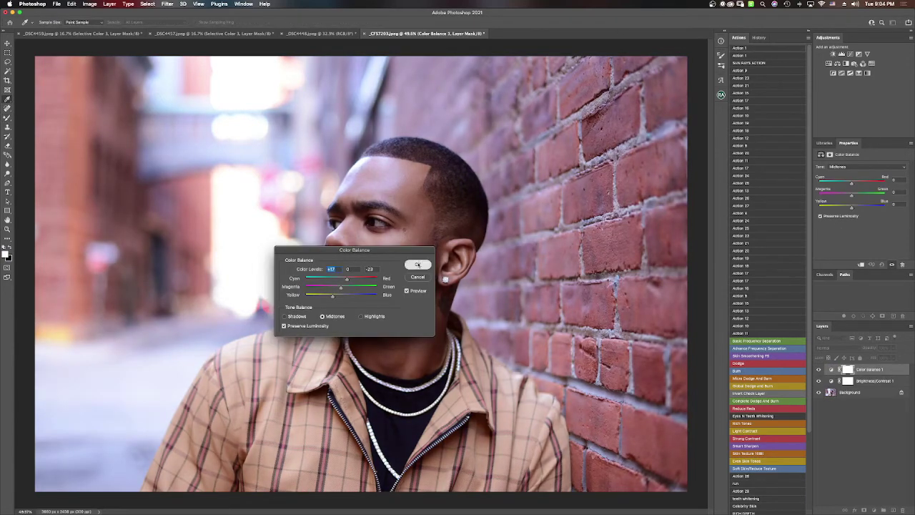
click(418, 263)
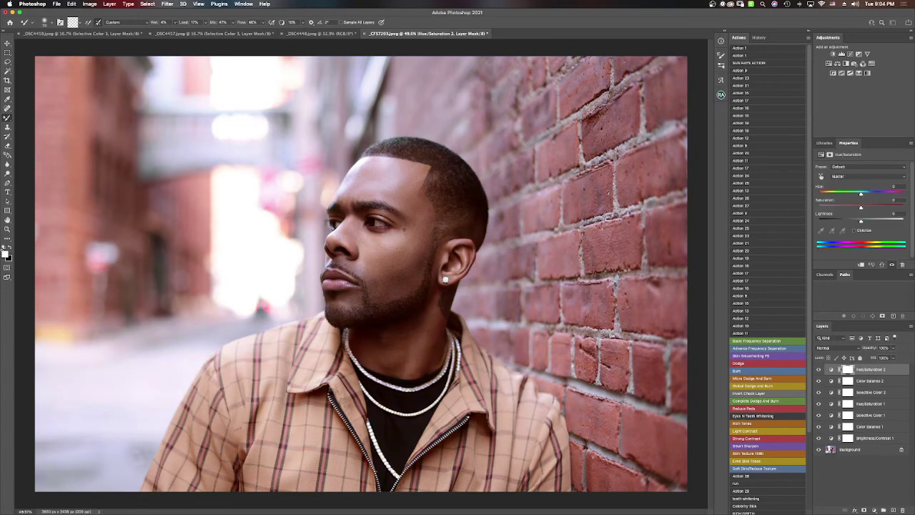
Add a Color Balance adjustment layer with the midtones shifted to +11 toward red and slightly toward yellow.
click(8, 229)
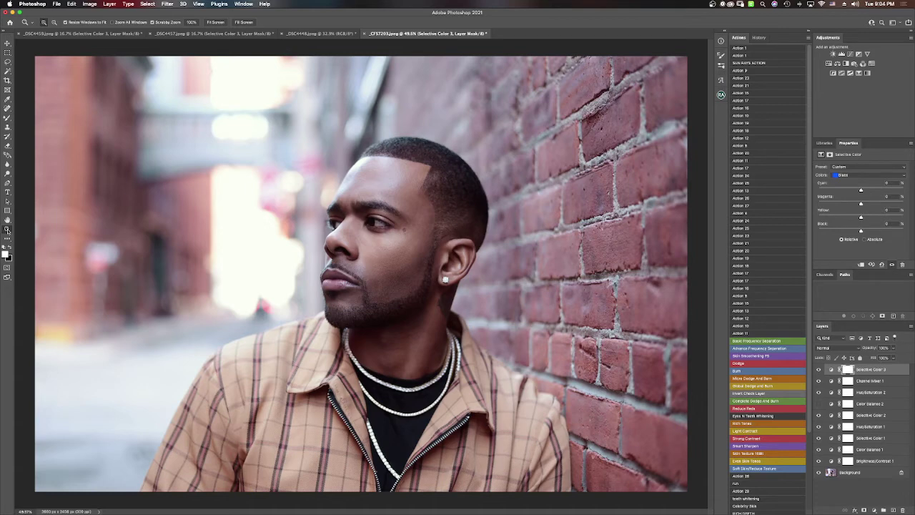
drag(294, 239, 265, 246)
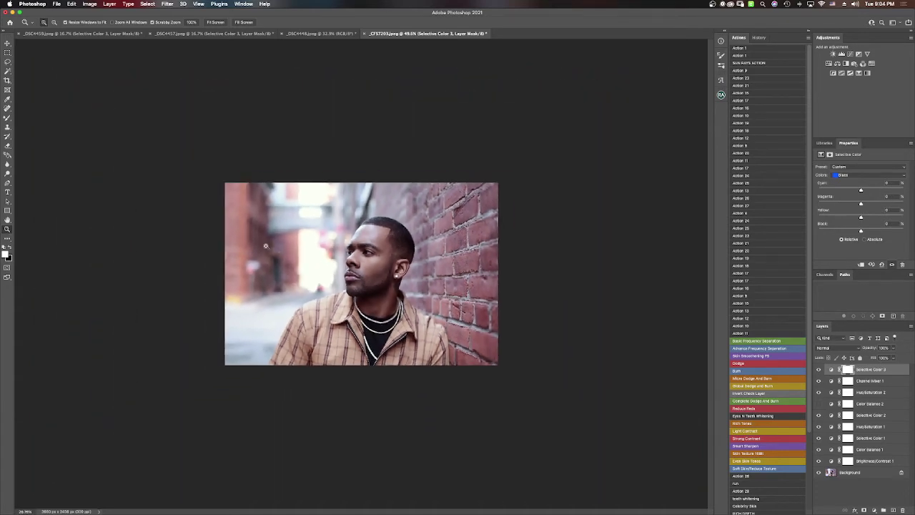
key(super+equal)
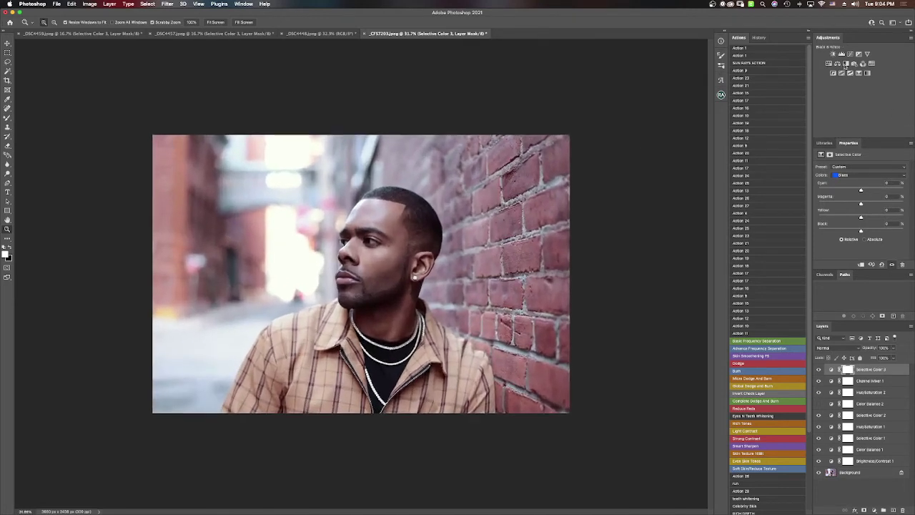
click(837, 63)
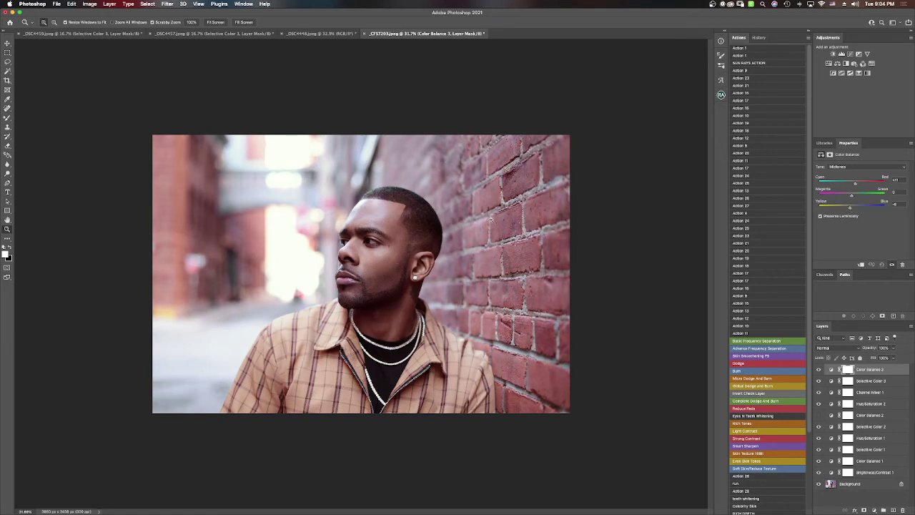
Add a Brightness/Contrast adjustment layer that slightly raises both brightness and contrast.
click(833, 53)
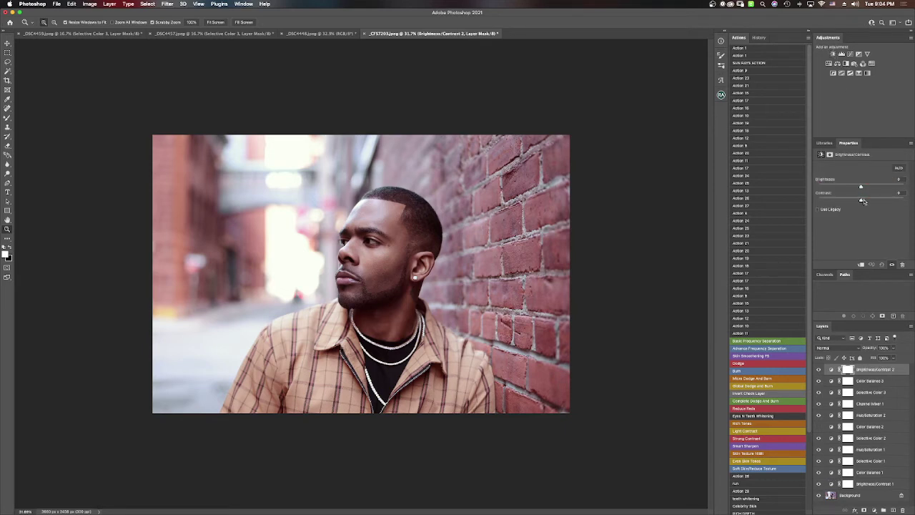
drag(863, 201, 864, 201)
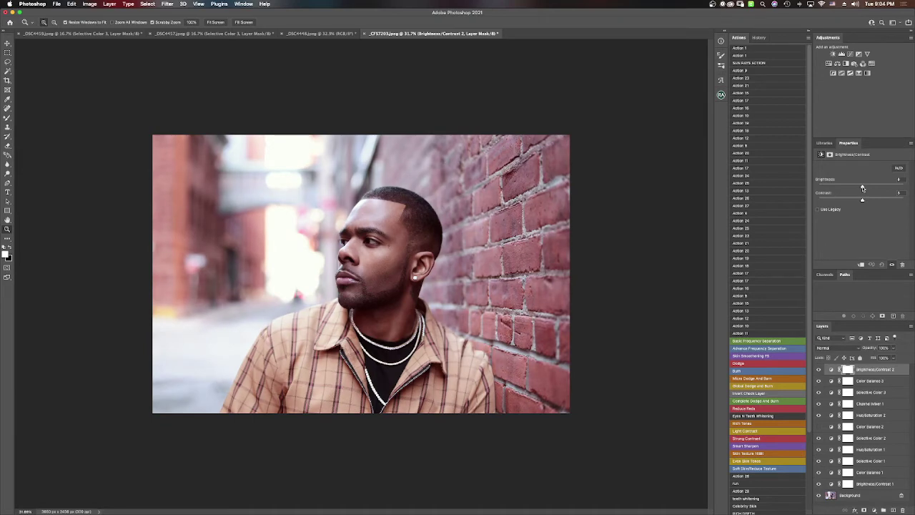
mouse_move(377, 264)
mouse_down()
mouse_move(411, 248)
mouse_move(366, 259)
mouse_up()
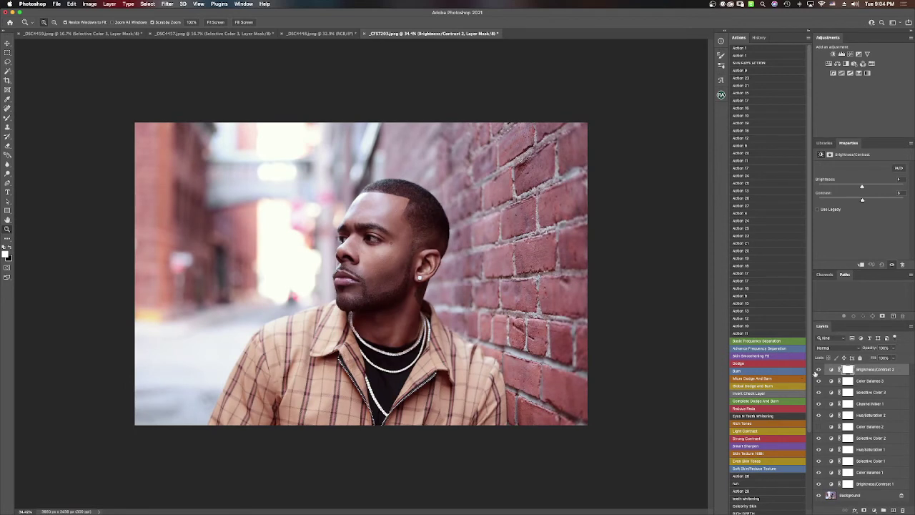
Toggle the visibility of the adjustment layers in various combinations to compare the portrait with and without the color grading.
click(819, 370)
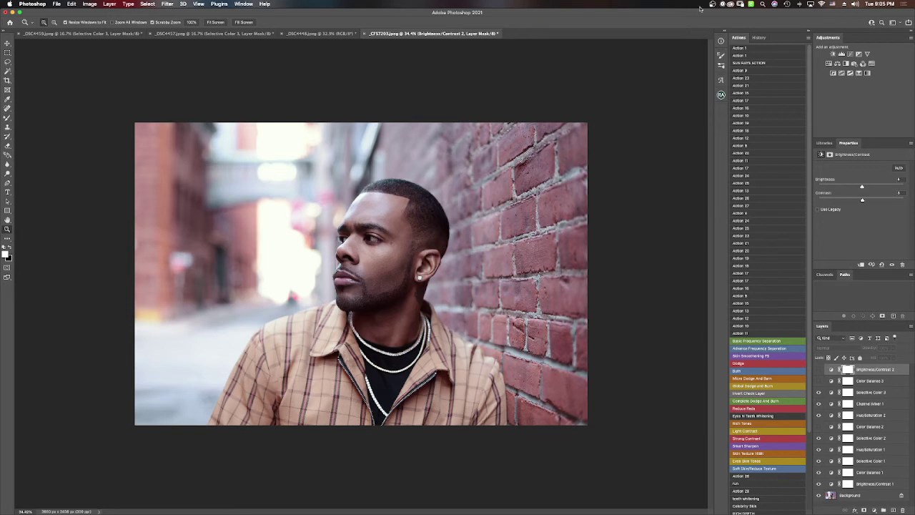
click(759, 37)
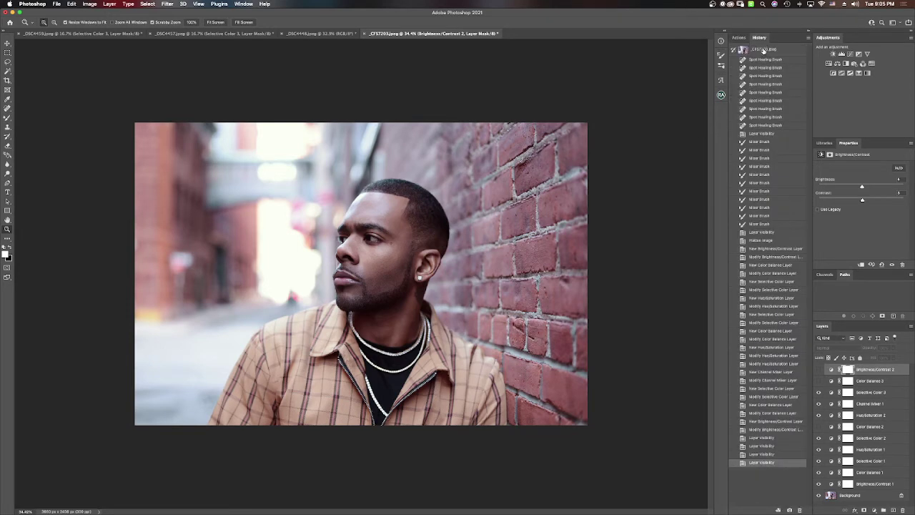
click(739, 37)
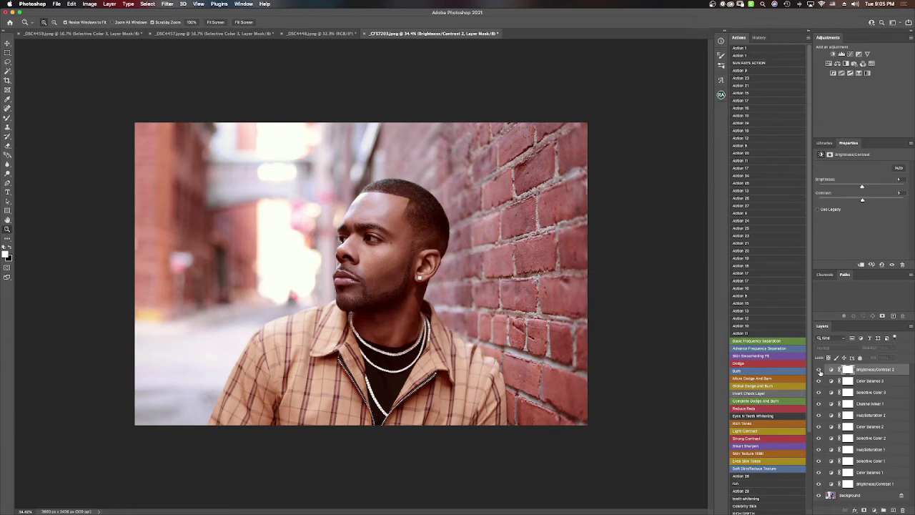
click(819, 370)
click(818, 369)
click(819, 392)
click(819, 369)
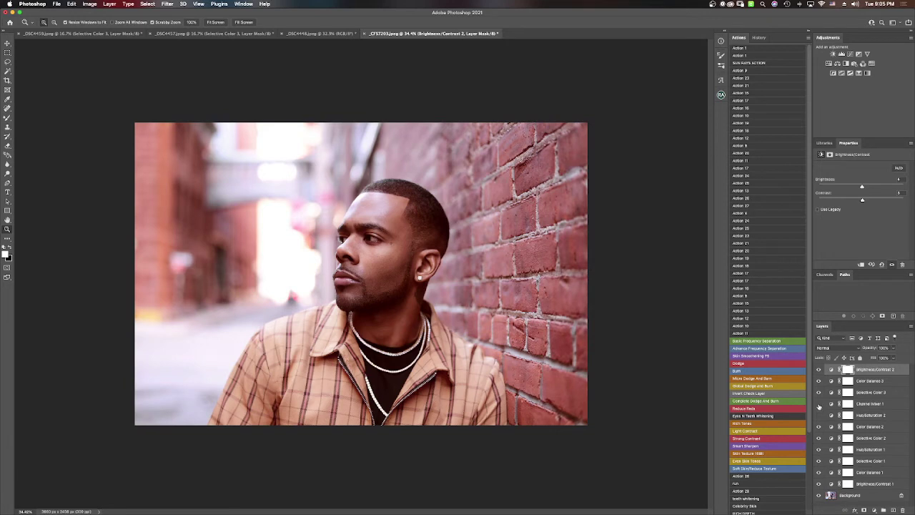
click(819, 381)
click(820, 370)
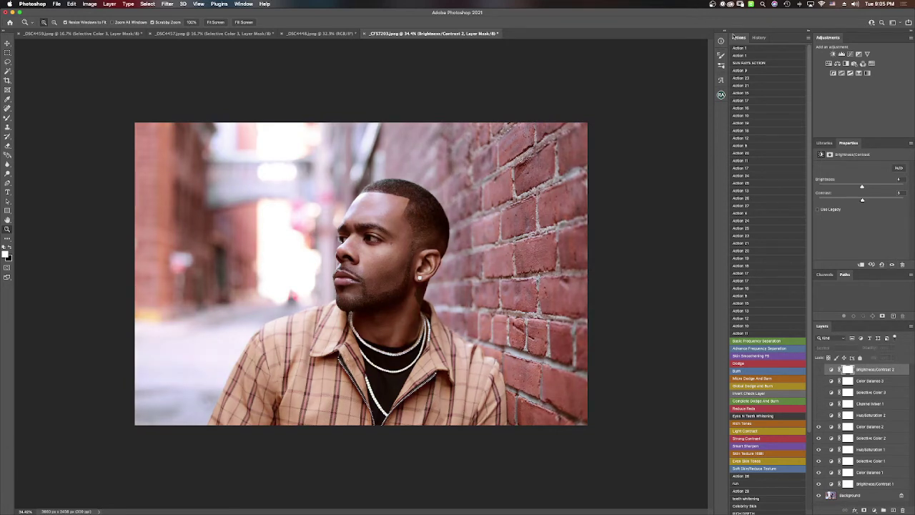
Step back in the history to the state with every adjustment layer visible, and flatten the image.
click(759, 37)
click(773, 405)
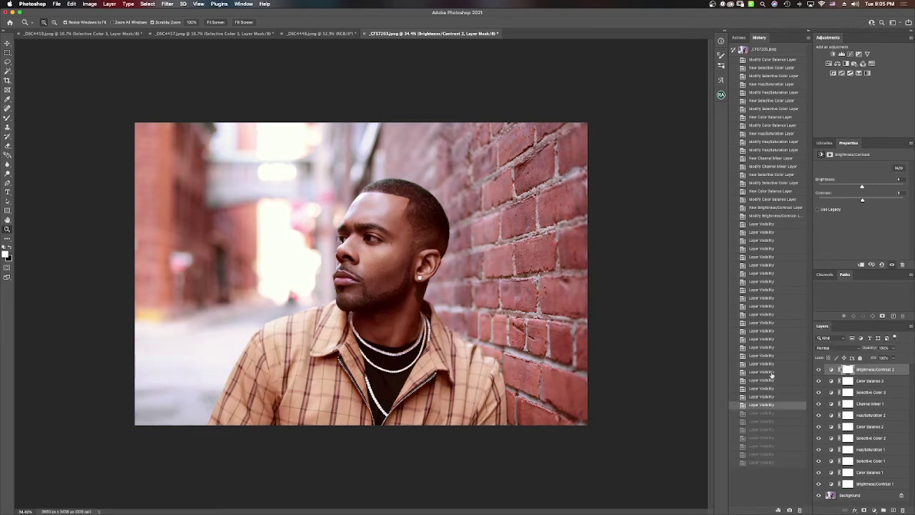
click(770, 355)
click(769, 315)
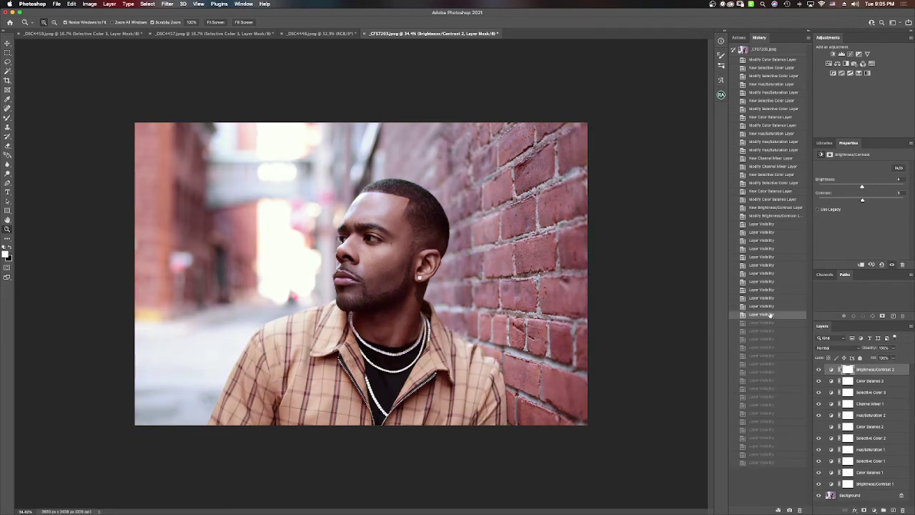
click(768, 306)
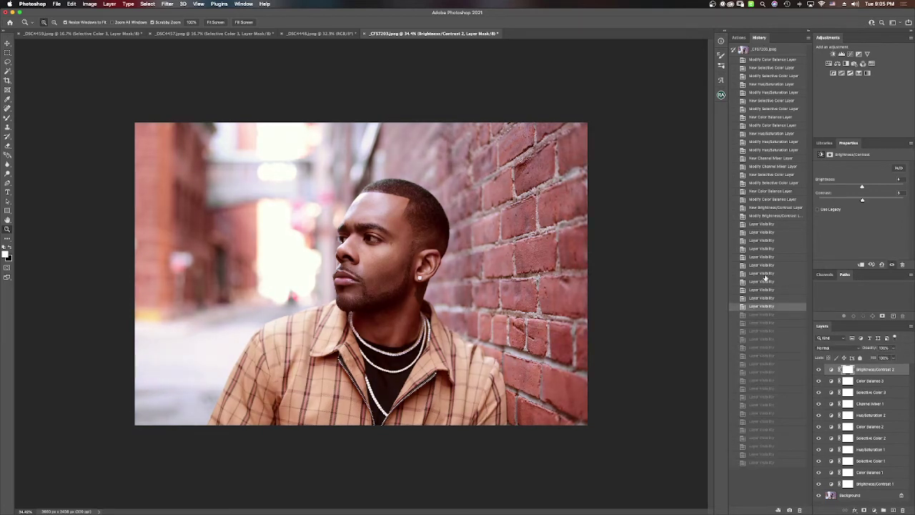
click(880, 495)
key(ctrl+shift+e)
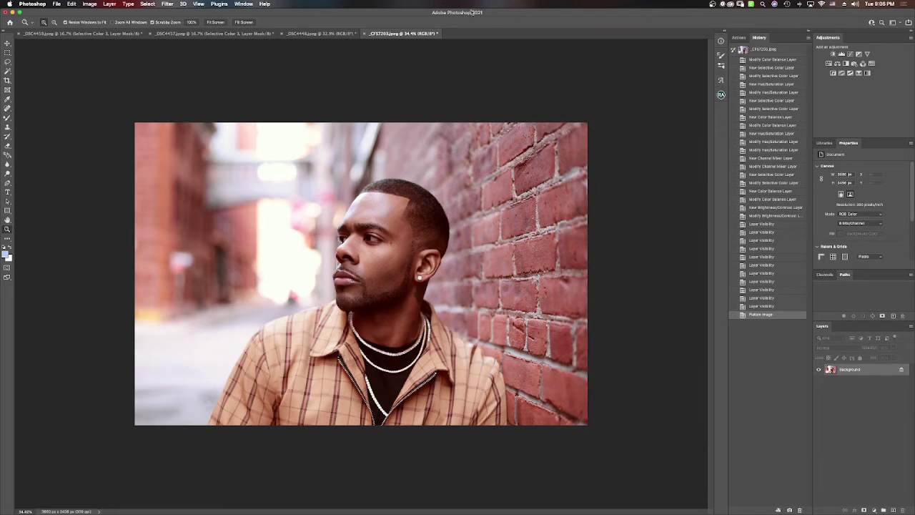
Apply the Add Noise filter to the flattened portrait at a reduced amount with uniform, monochromatic distribution.
click(167, 5)
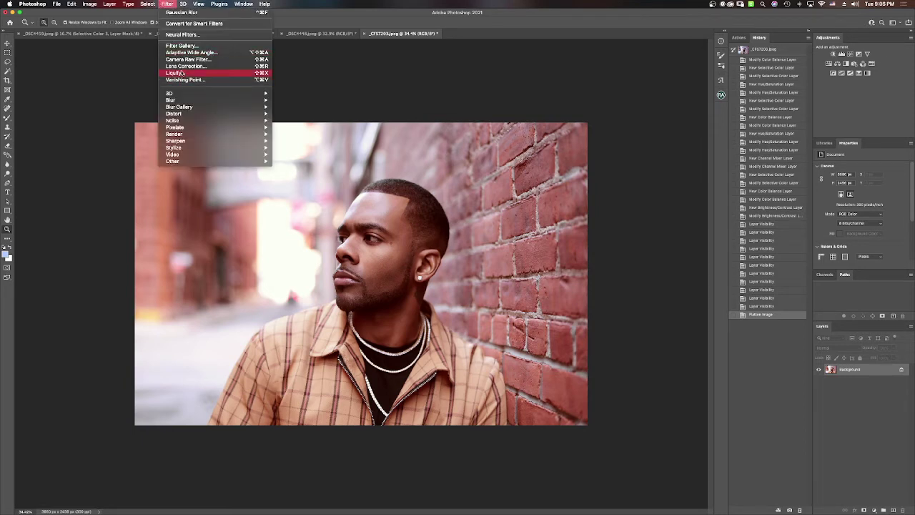
mouse_move(186, 120)
click(310, 121)
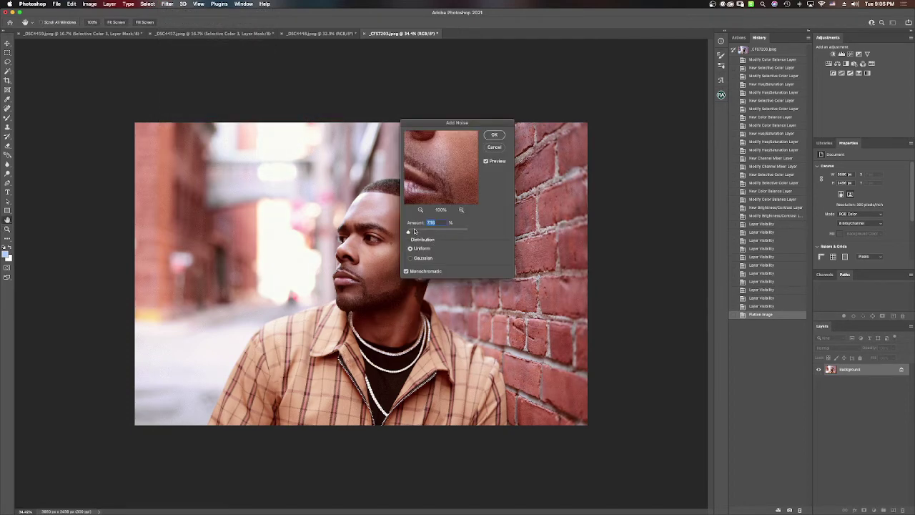
drag(413, 231, 407, 233)
click(494, 135)
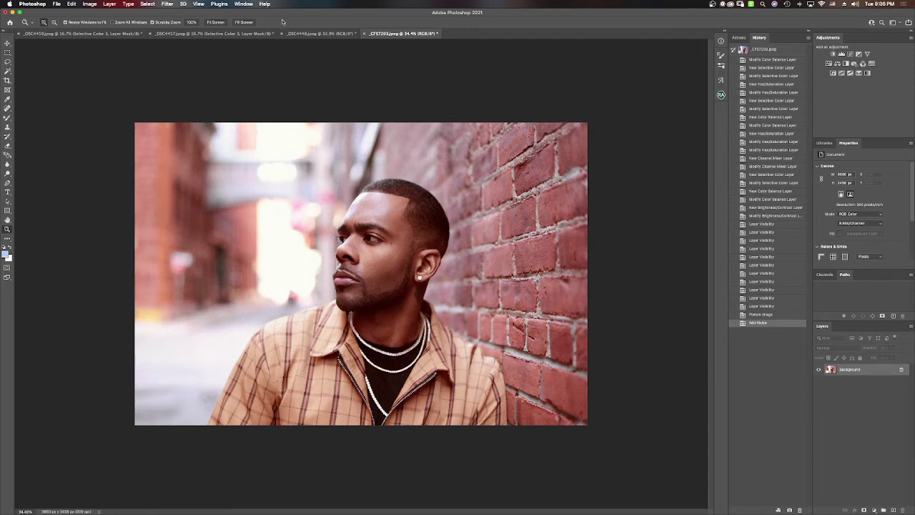
Add a Selective Color adjustment layer and set its Reds to Cyan -7 and Yellow +3 with slightly more Magenta.
click(221, 23)
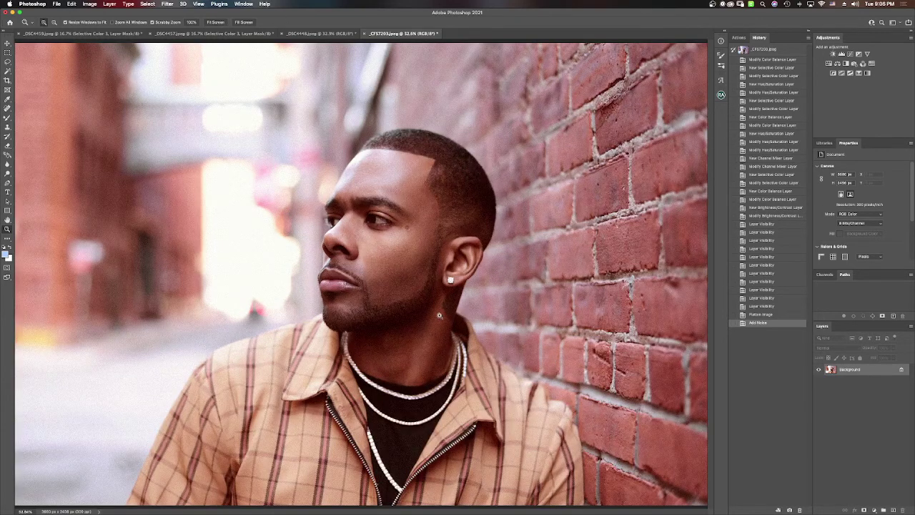
drag(436, 317, 410, 331)
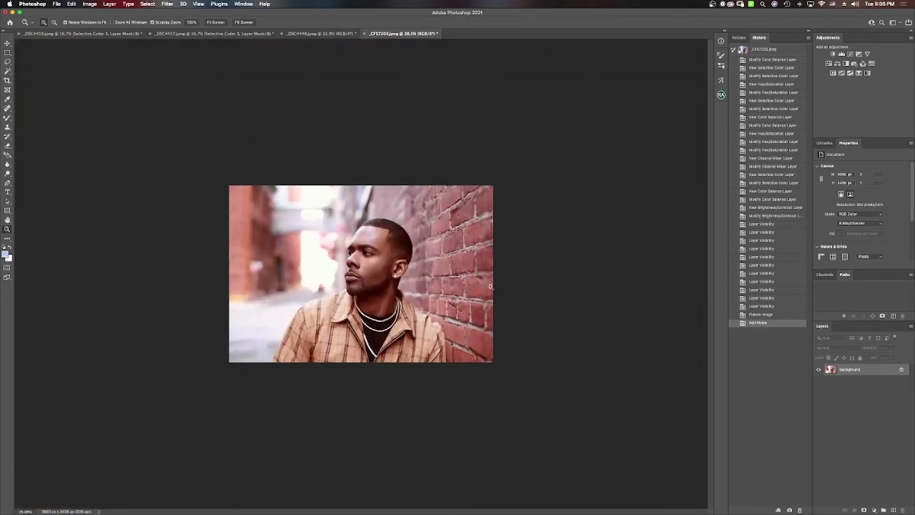
click(865, 73)
click(848, 177)
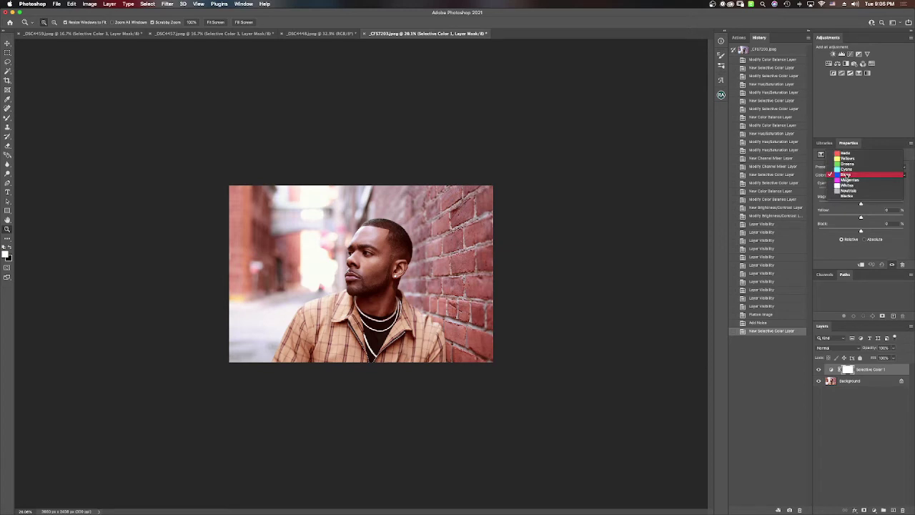
click(849, 157)
drag(861, 218, 859, 191)
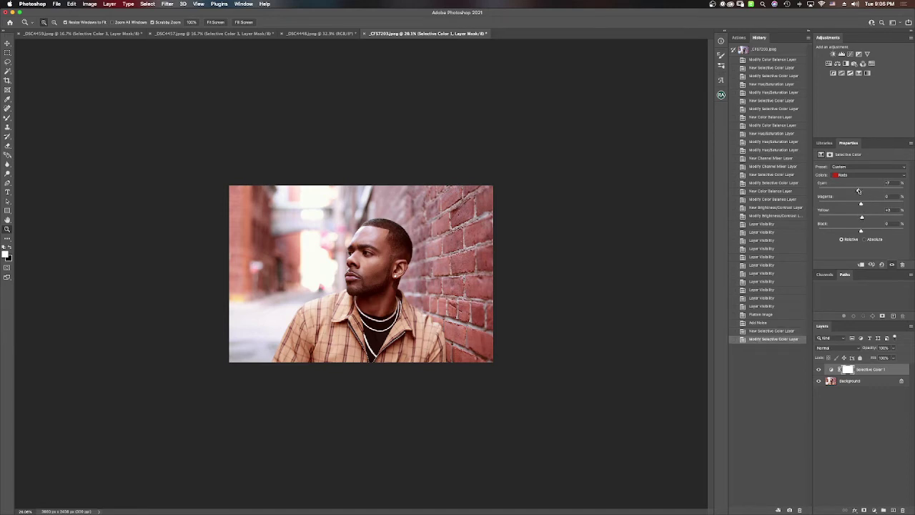
mouse_move(860, 204)
mouse_down()
mouse_move(870, 204)
mouse_move(858, 218)
mouse_move(866, 218)
mouse_move(863, 205)
mouse_up()
Adjust the Blacks of the Selective Color layer to Magenta -4 and Yellow about -9.
click(873, 175)
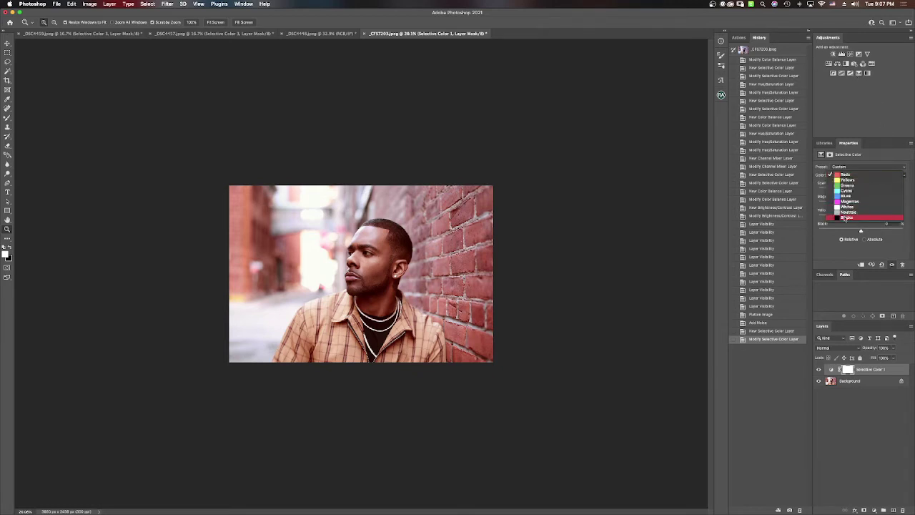
click(846, 218)
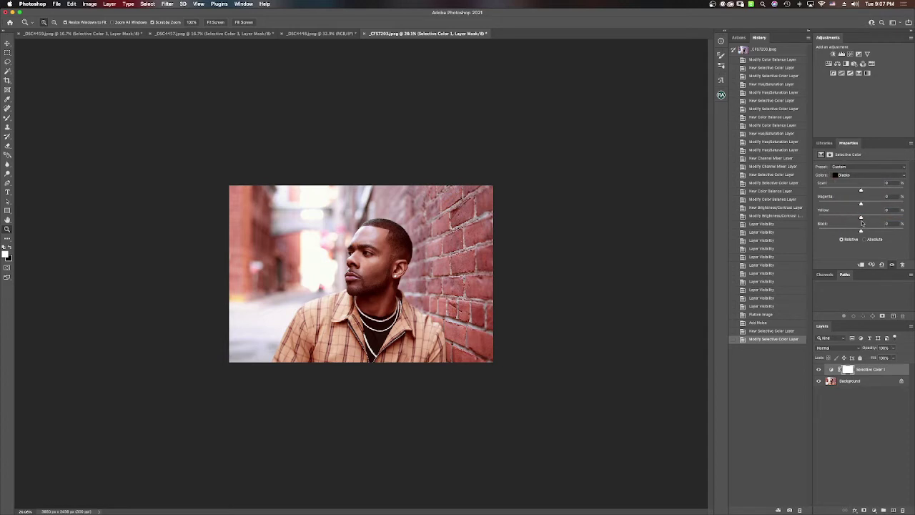
drag(861, 217, 856, 218)
drag(861, 191, 860, 206)
drag(855, 218, 857, 217)
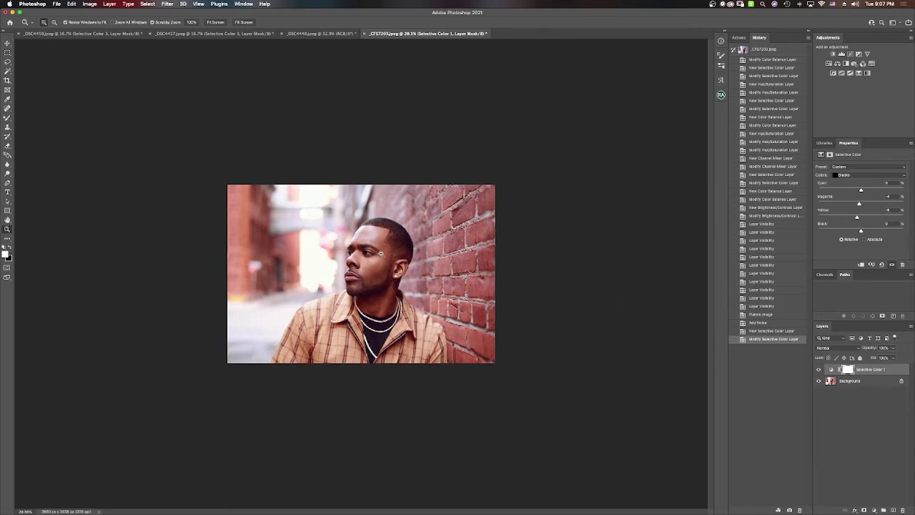
key(super+plus)
mouse_move(390, 247)
mouse_down()
mouse_move(429, 247)
mouse_move(372, 246)
mouse_move(414, 238)
mouse_move(384, 255)
mouse_up()
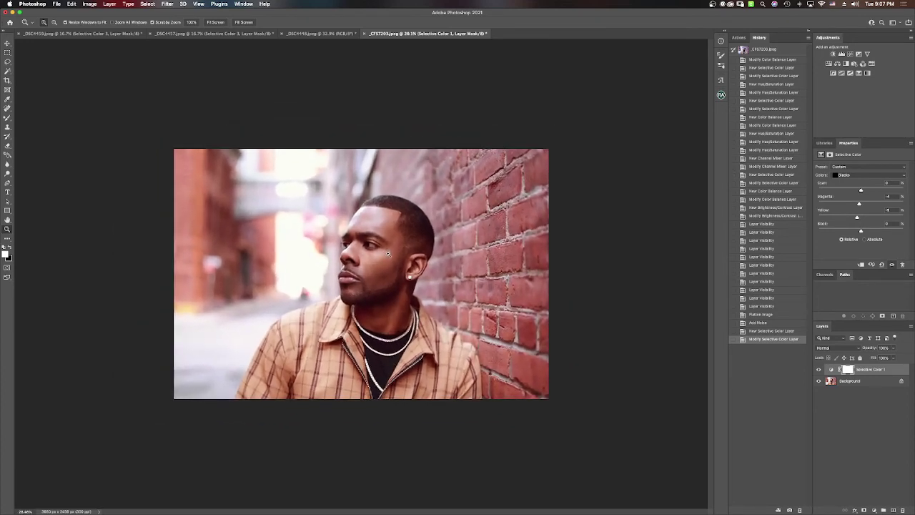
Flatten the image, run the Advance Frequency Separation action with its Gaussian Blur accepted, and expand the resulting layer group.
right_click(866, 385)
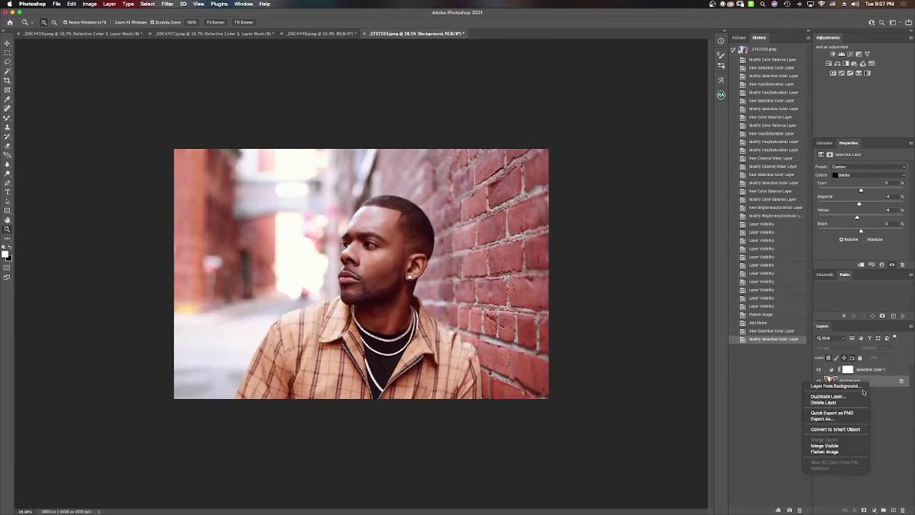
click(825, 451)
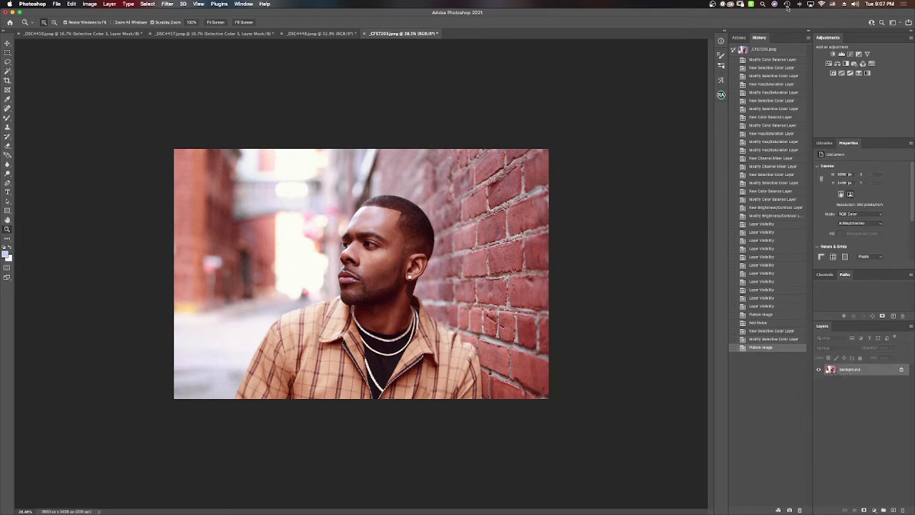
click(739, 37)
click(754, 348)
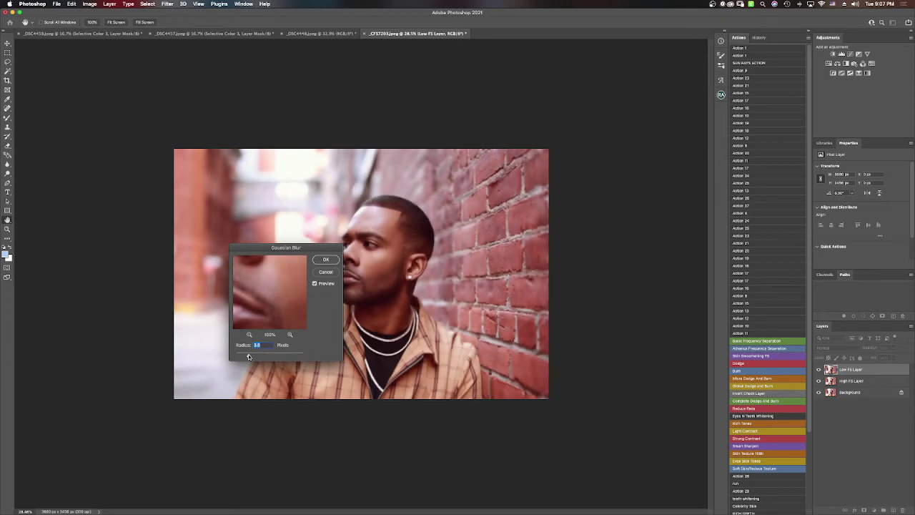
click(326, 258)
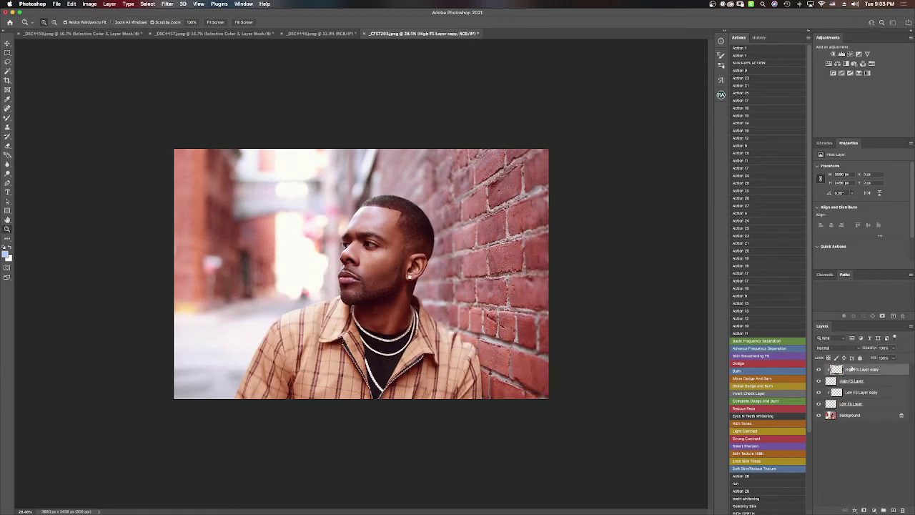
click(826, 369)
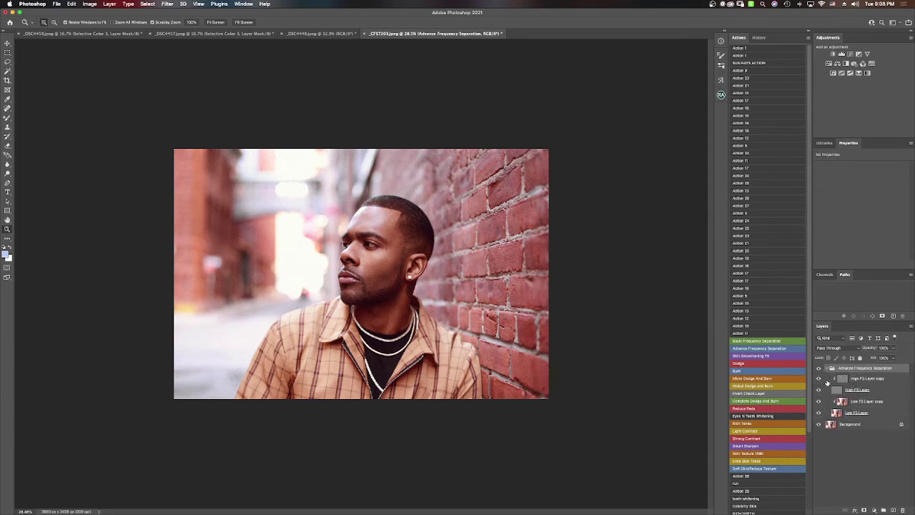
Smooth the face on the Low FS Layer copy with the Mixer Brush while the High FS Layer is hidden, show it again, and flatten the image.
click(7, 118)
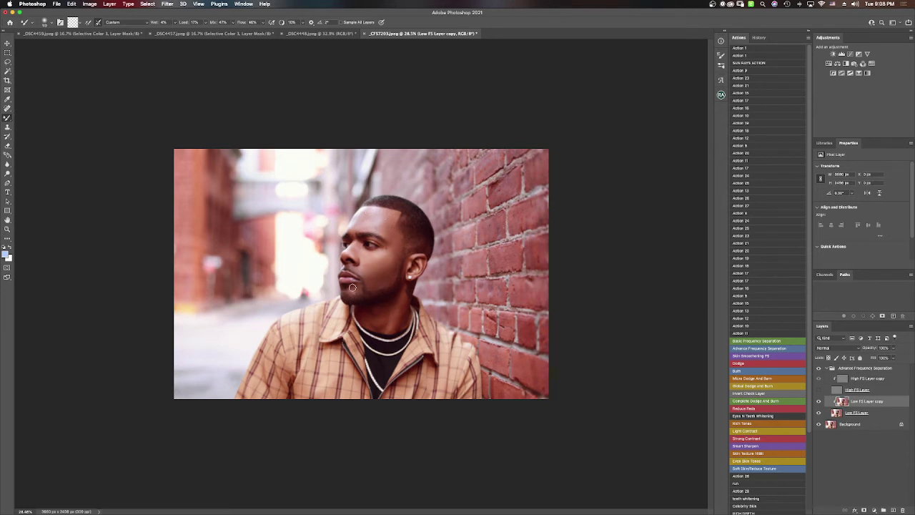
key(bracketright)
click(820, 390)
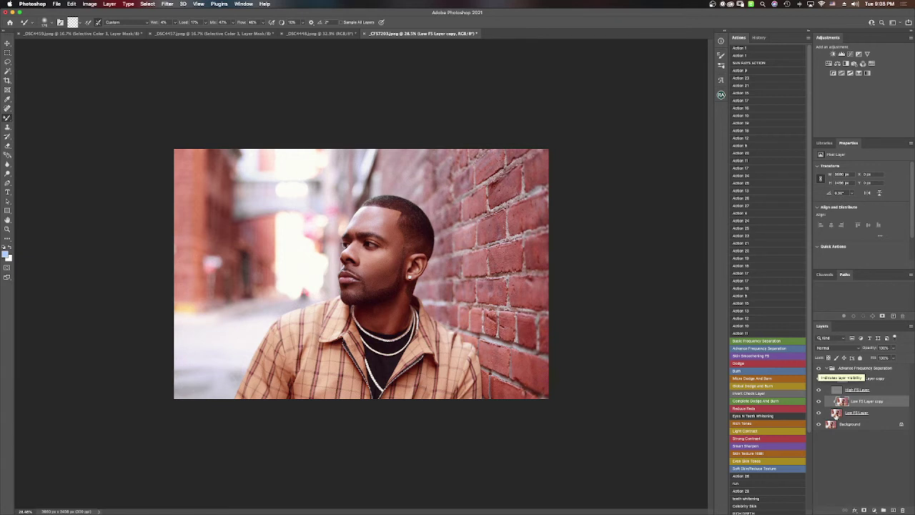
right_click(846, 424)
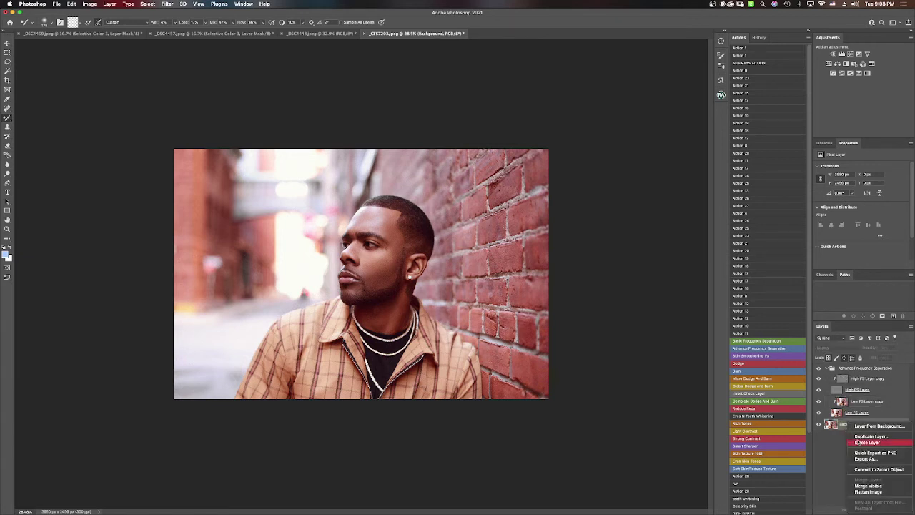
click(868, 492)
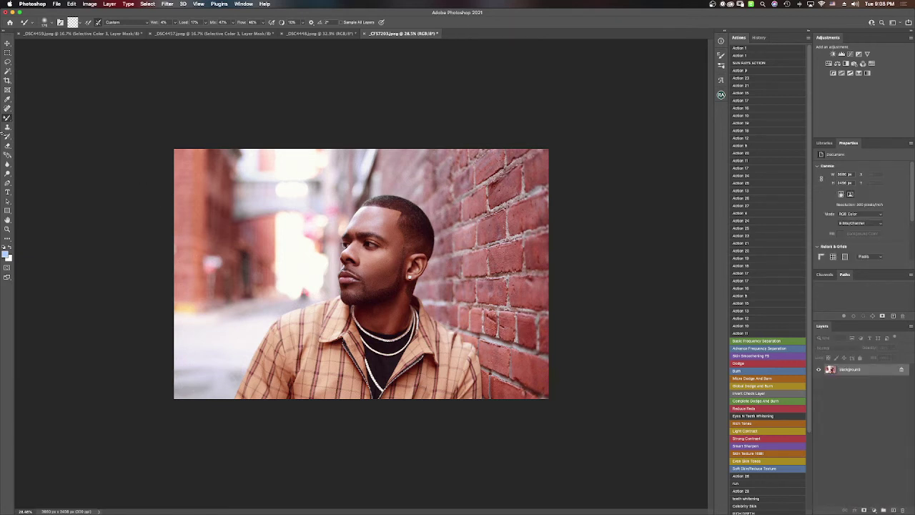
Lighten small areas of the flattened portrait with the Dodge tool in the Midtones range and check the face up close.
click(8, 174)
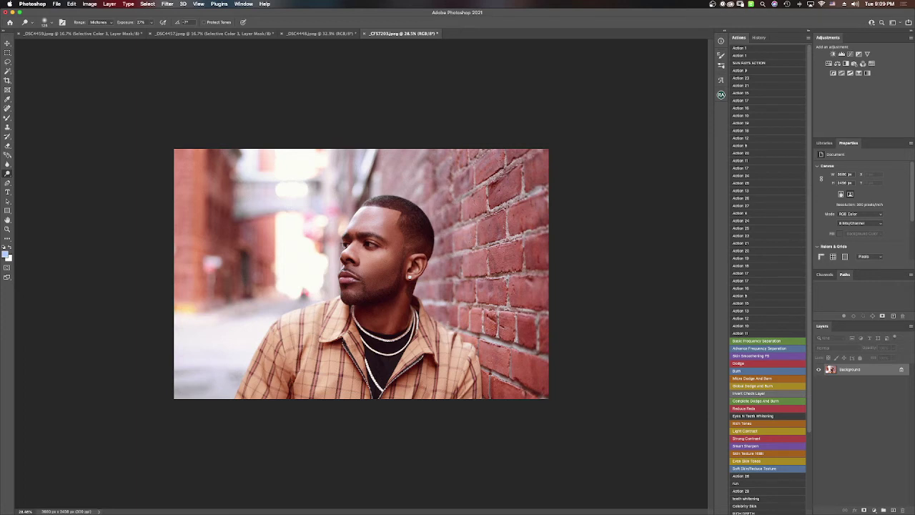
click(7, 228)
click(364, 241)
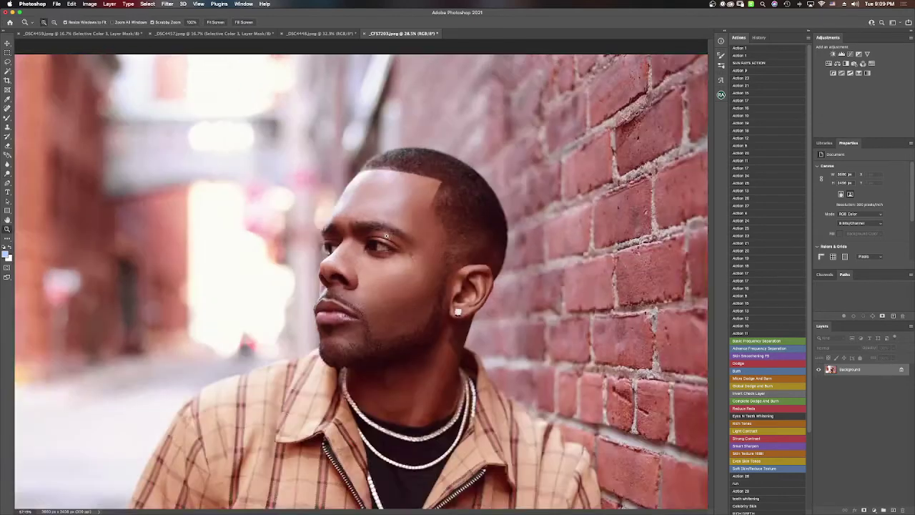
mouse_move(388, 236)
mouse_down()
mouse_move(350, 242)
mouse_move(373, 234)
mouse_up()
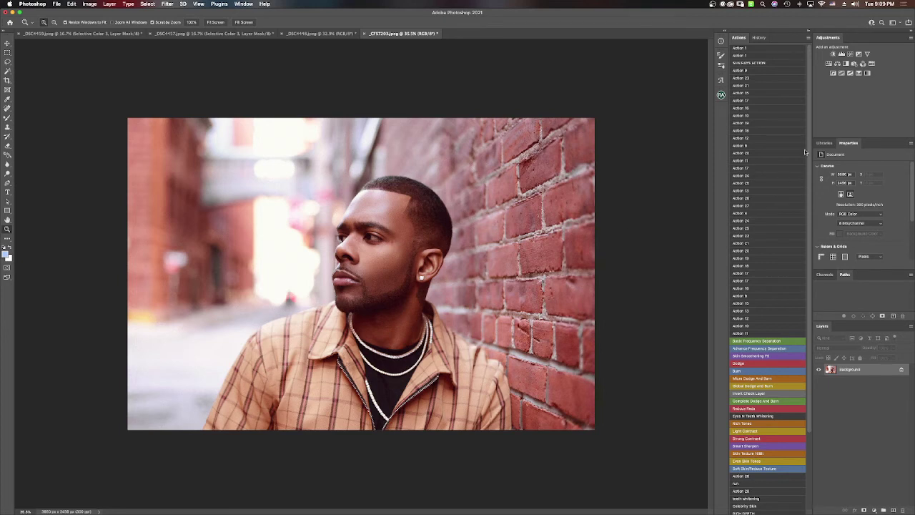
Compare the original photo with the finished retouch by switching between the opening snapshot and the latest history state.
click(758, 37)
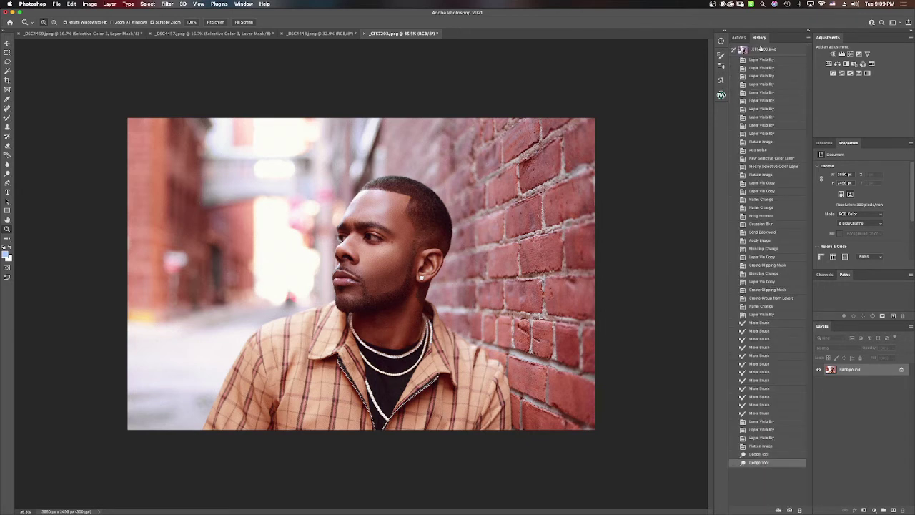
click(760, 50)
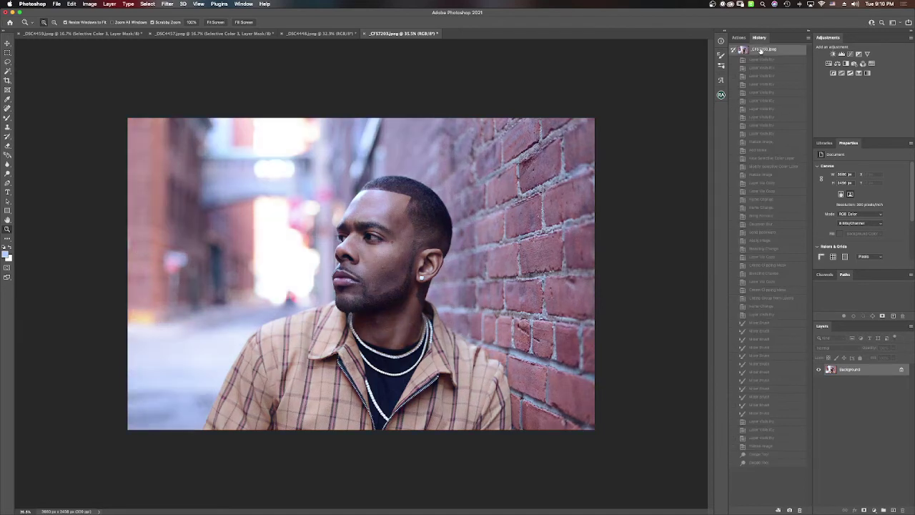
click(760, 463)
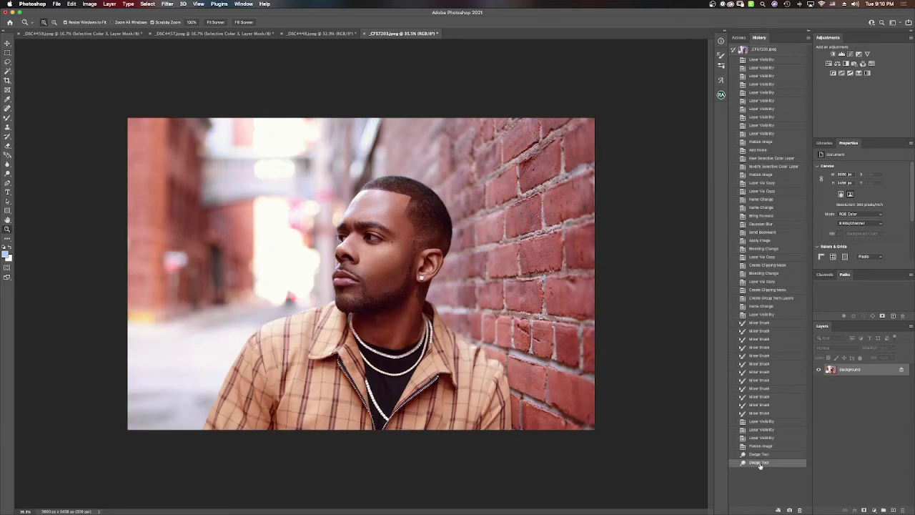
click(761, 50)
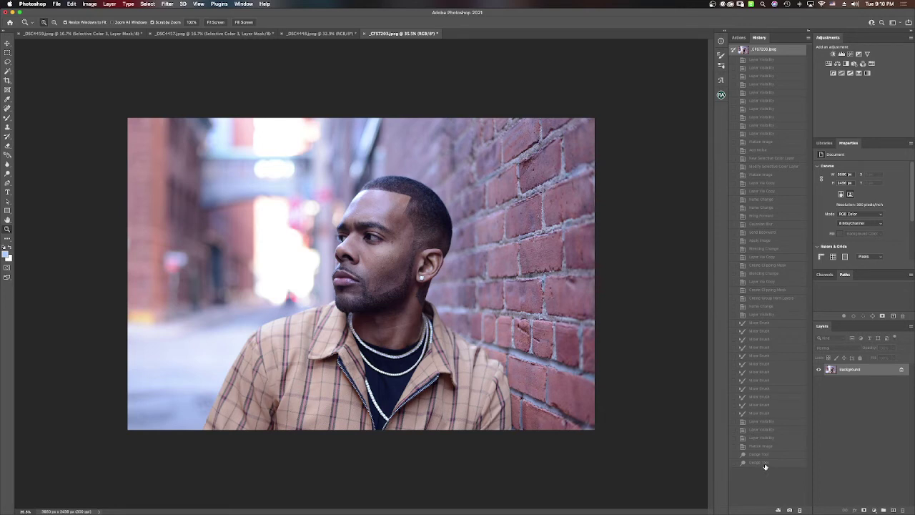
click(758, 463)
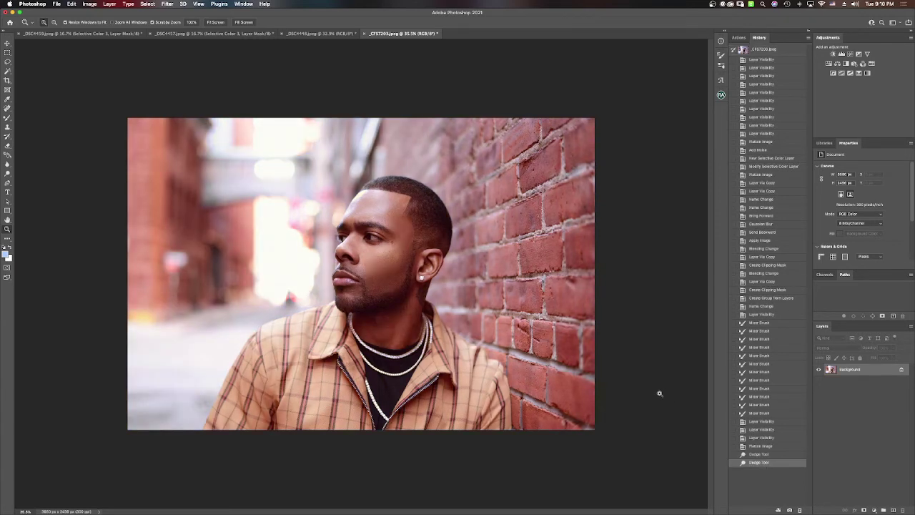
Brush the blurred alley background with the Dodge tool, and darken the overhead walkway with the Burn tool in the Midtones range.
click(7, 174)
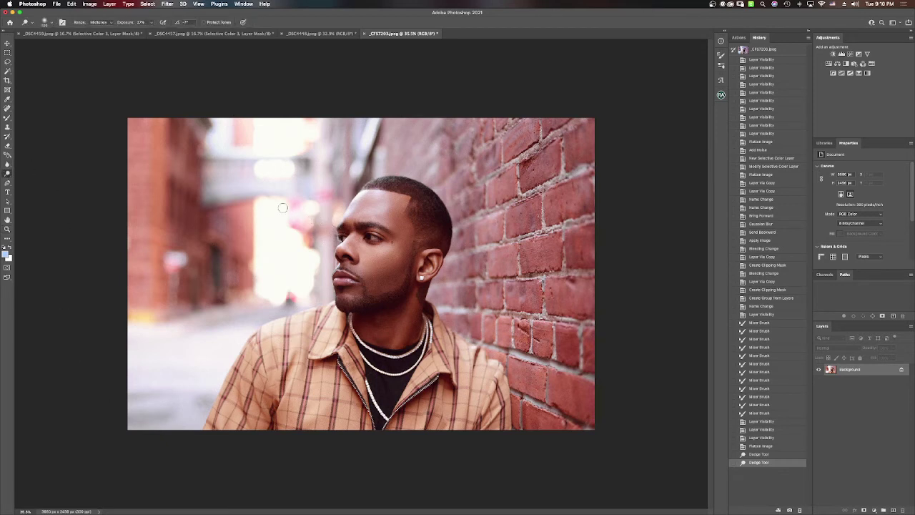
drag(221, 187, 284, 184)
right_click(8, 175)
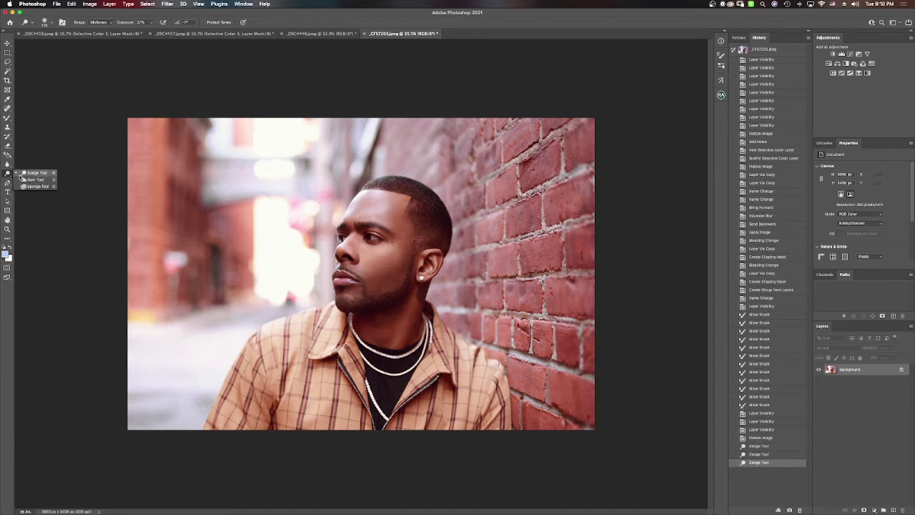
click(32, 180)
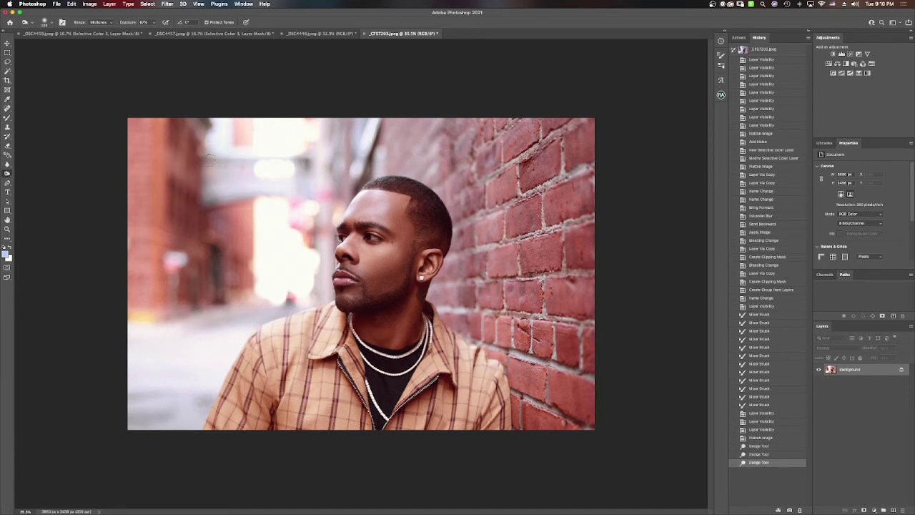
drag(275, 156, 320, 158)
mouse_move(236, 191)
mouse_down()
mouse_move(274, 193)
mouse_move(217, 183)
mouse_move(293, 174)
mouse_move(305, 193)
mouse_move(311, 152)
mouse_up()
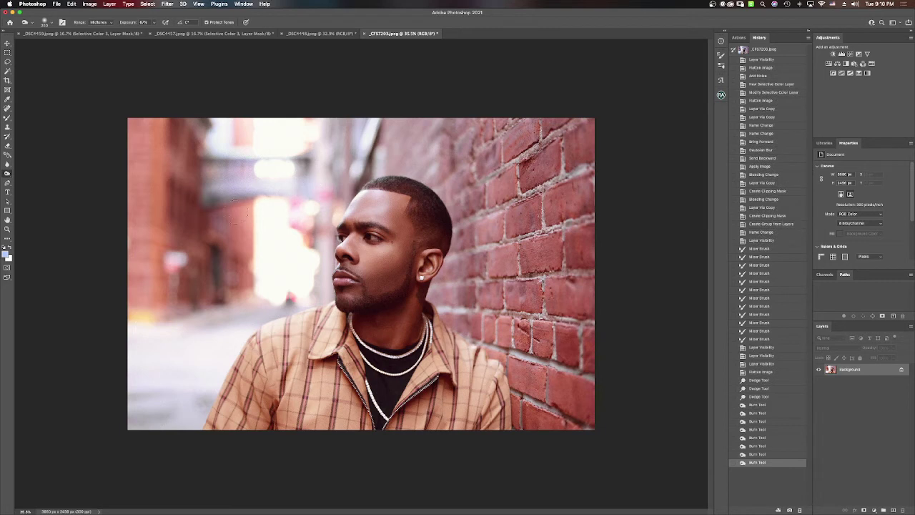
Darken the blurred brick building and the alley beside the man using a larger Burn tool brush.
drag(184, 208, 173, 286)
key(bracketright)
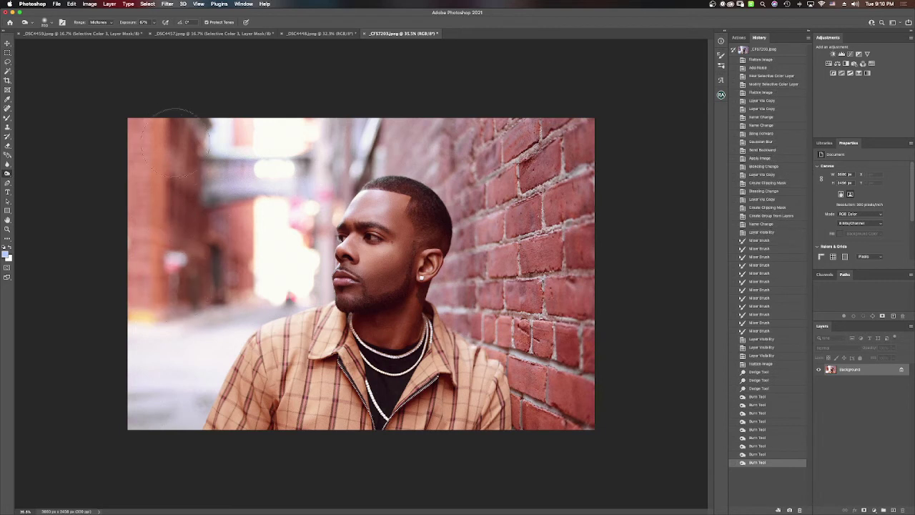
drag(175, 133, 179, 168)
drag(184, 211, 179, 179)
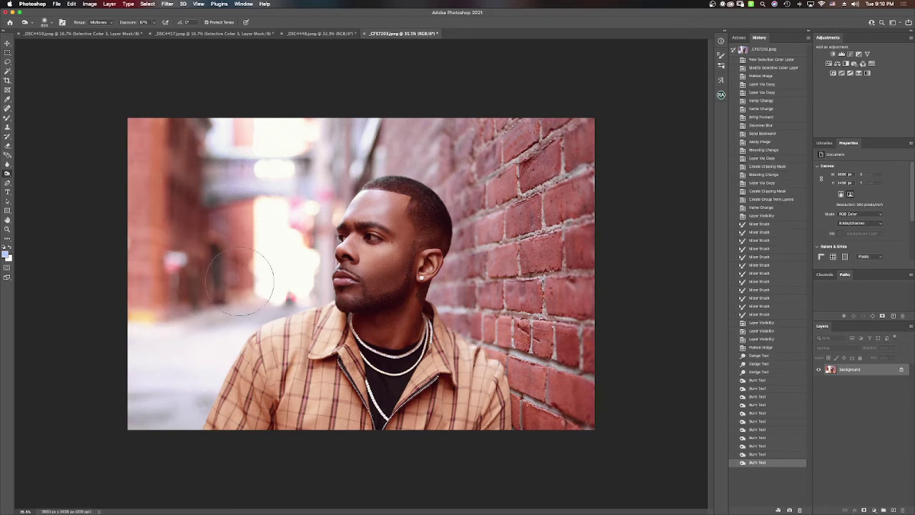
mouse_move(255, 266)
mouse_down()
mouse_move(256, 293)
mouse_move(248, 222)
mouse_move(274, 272)
mouse_move(286, 215)
mouse_up()
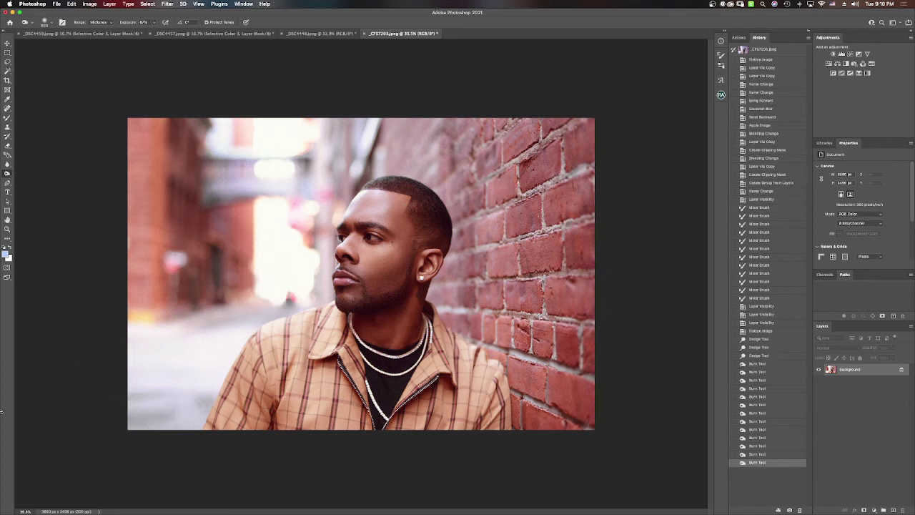
Examine the finished portrait fitted to the screen and at smaller magnifications, checking the skin, background and brick wall.
click(7, 229)
click(216, 22)
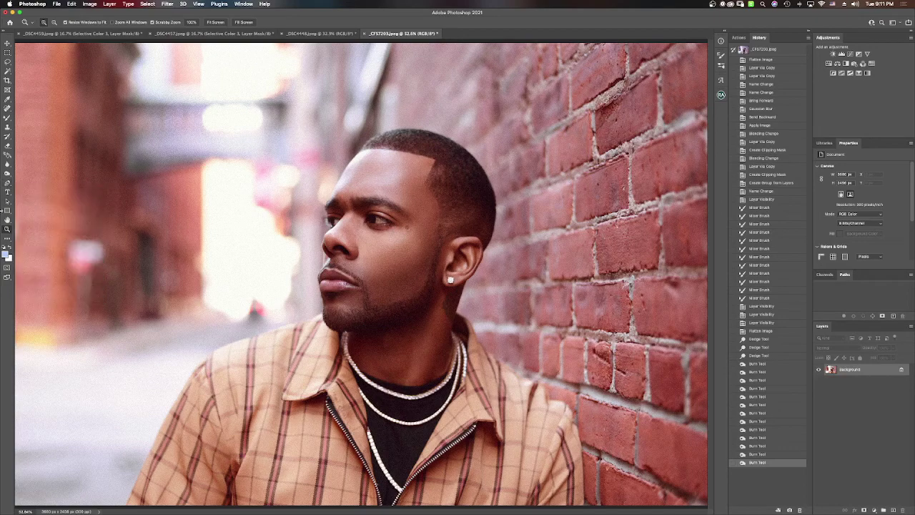
key(ctrl+0)
scroll(400, 262, down, 2)
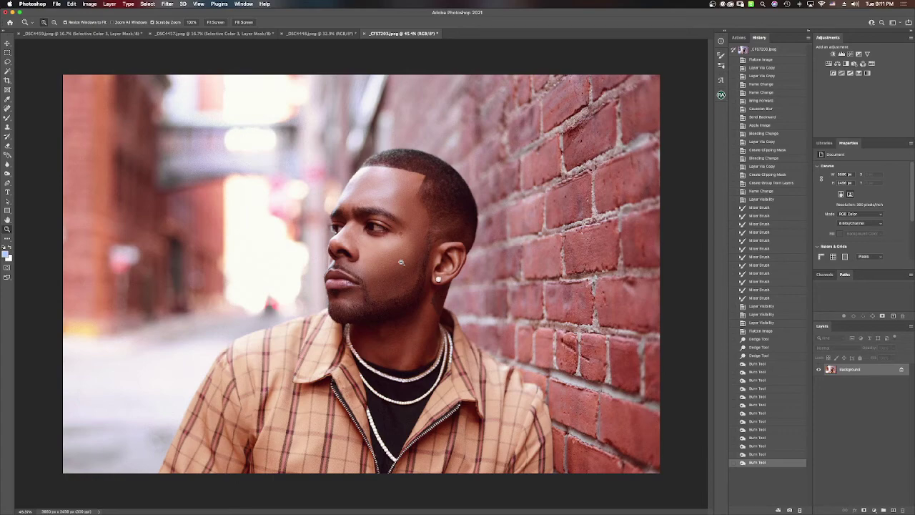
mouse_move(417, 238)
mouse_down()
mouse_move(438, 209)
mouse_move(416, 231)
mouse_up()
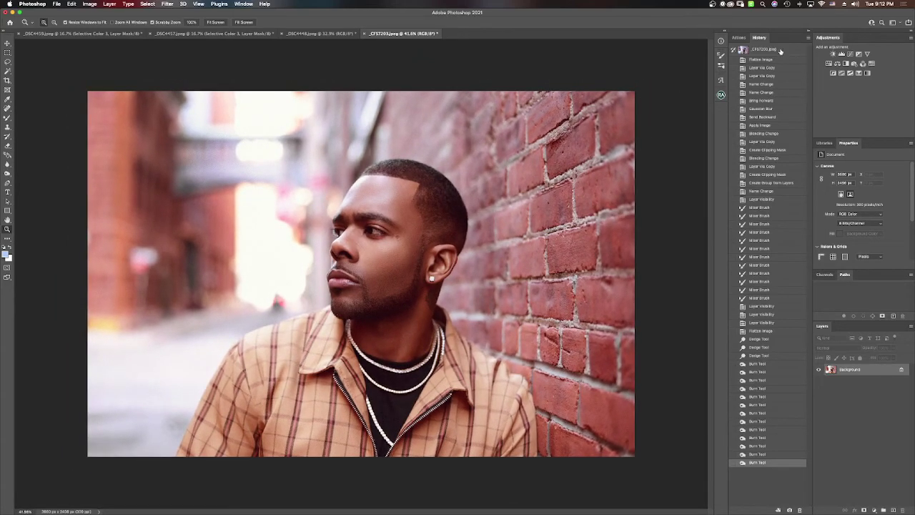
click(210, 23)
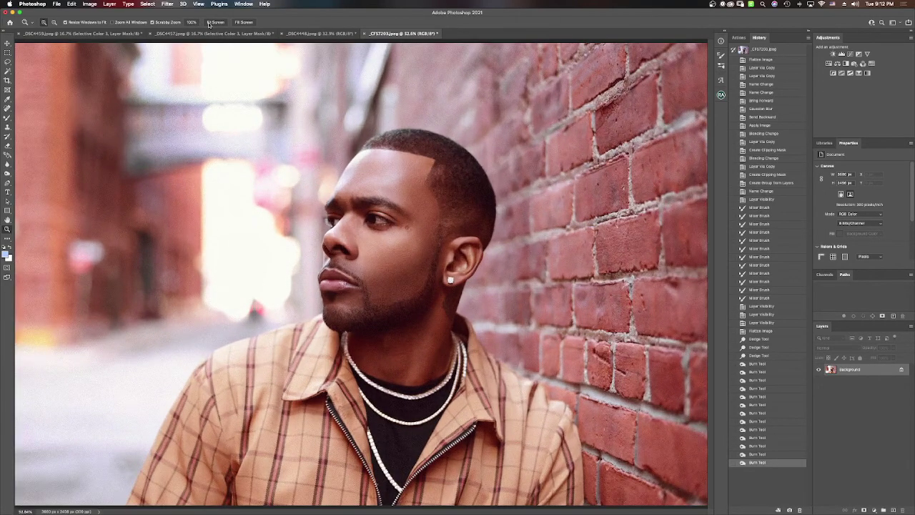
drag(399, 190, 393, 192)
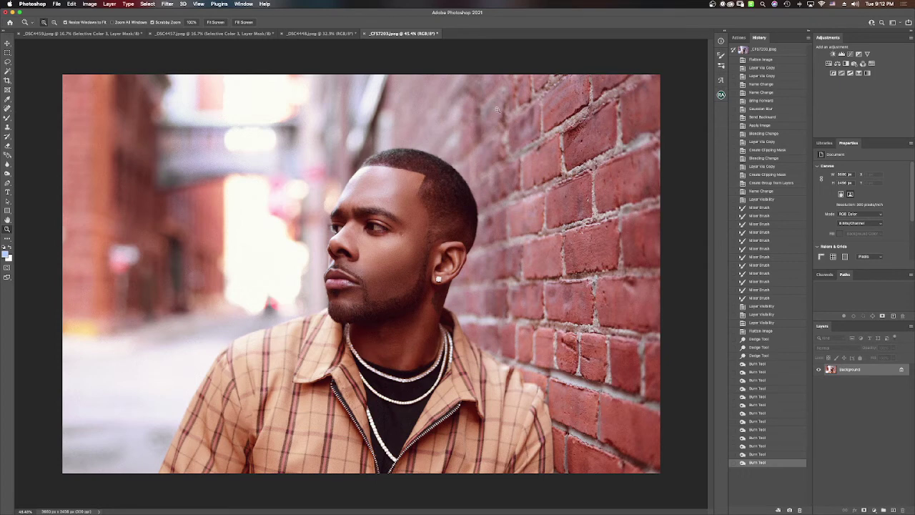
scroll(393, 192, down, 3)
scroll(486, 145, up, 1)
scroll(486, 144, up, 2)
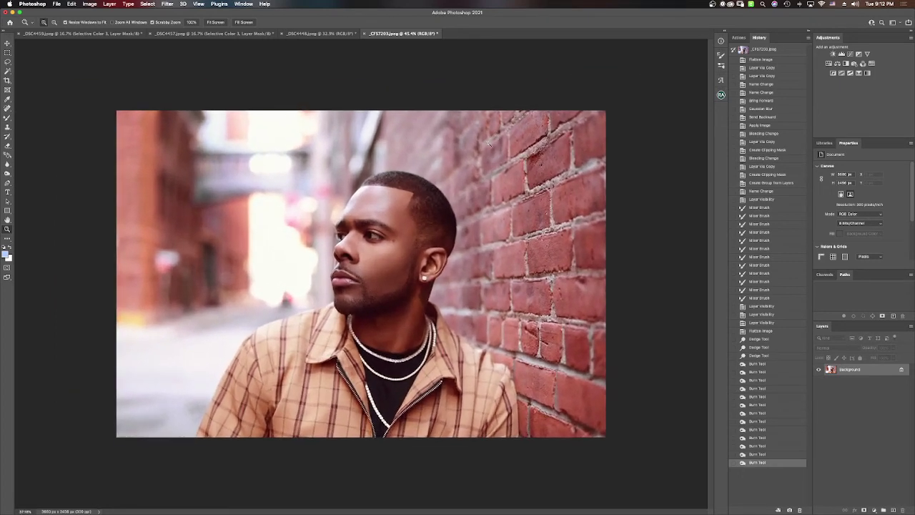
scroll(487, 143, down, 2)
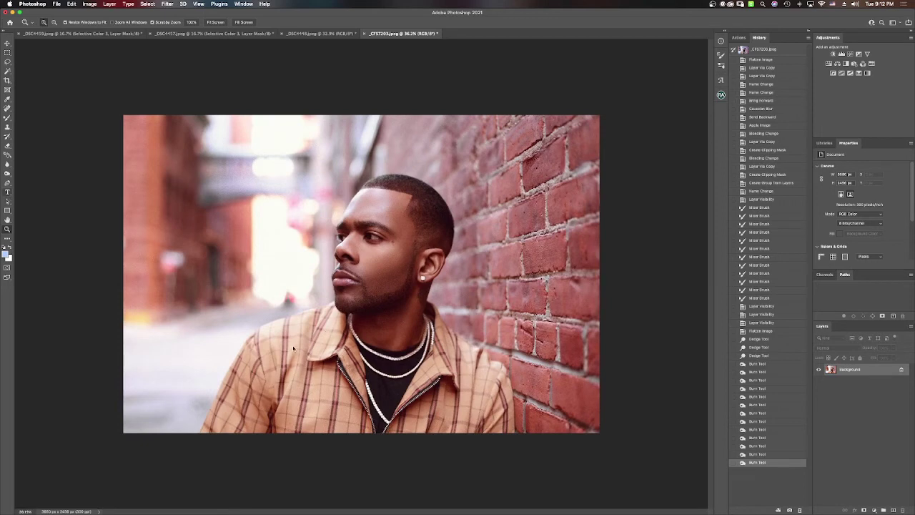
Create a paragraph text box across the man's chest in 12 pt Impact and enter "FOLLOW FOR MORE CONTENT".
key(t)
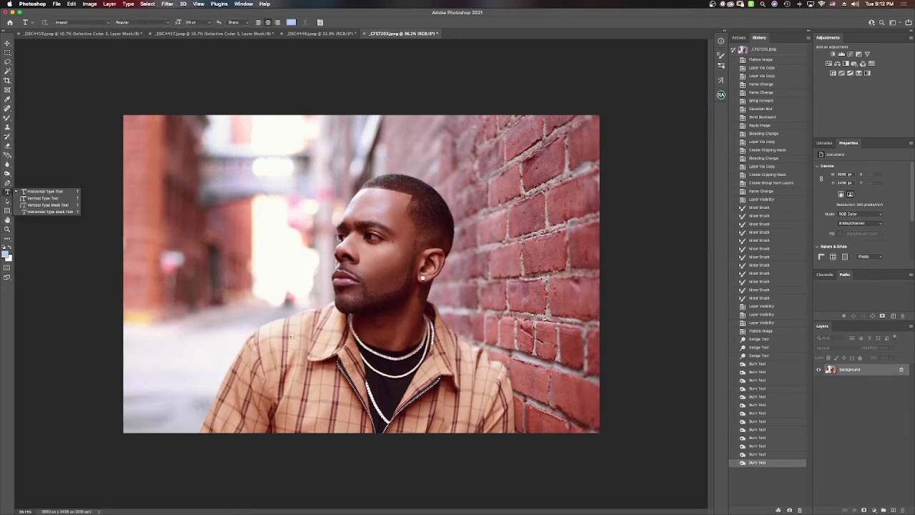
drag(291, 334, 496, 380)
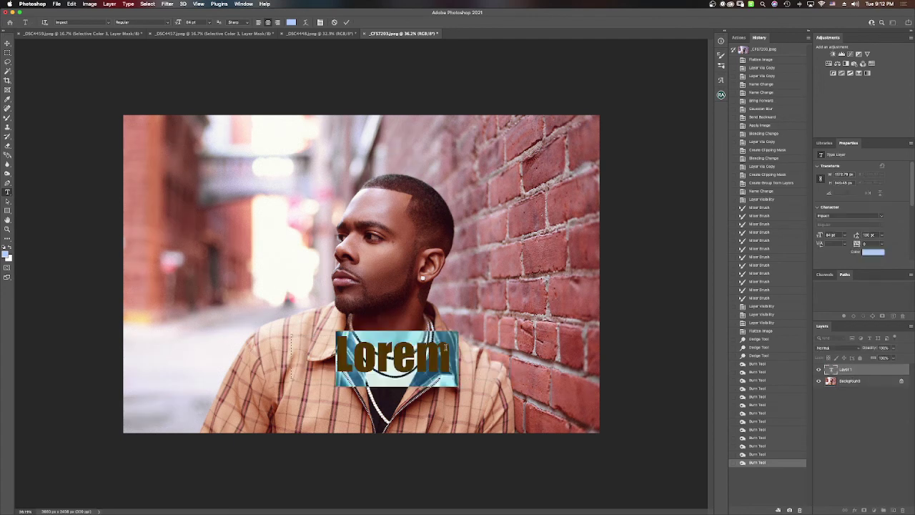
click(211, 22)
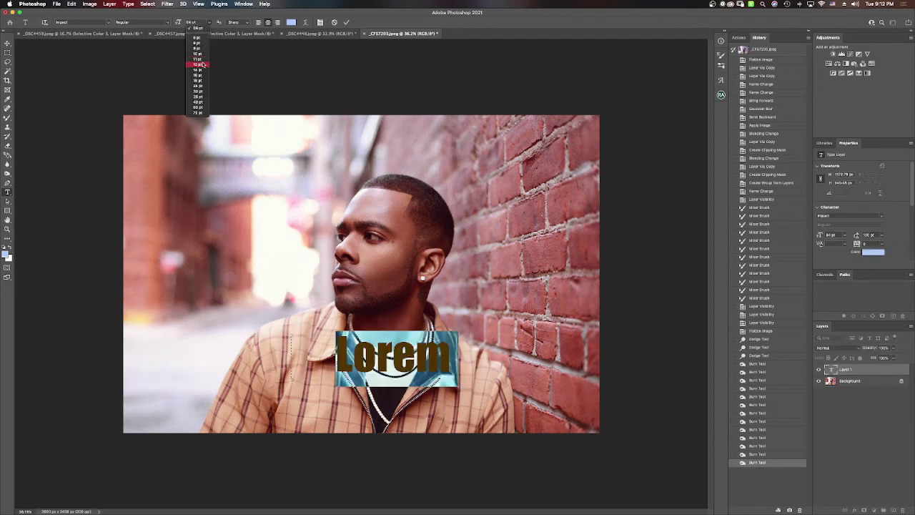
click(202, 64)
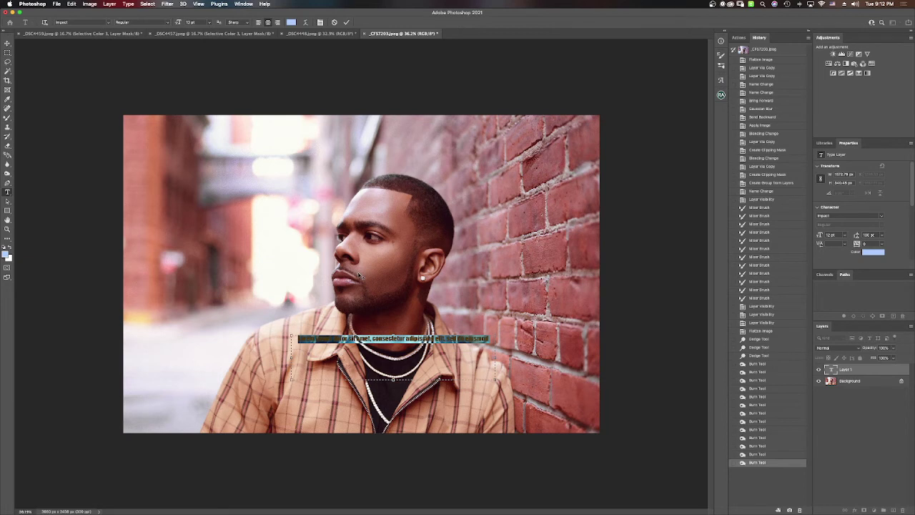
text(YOUR)
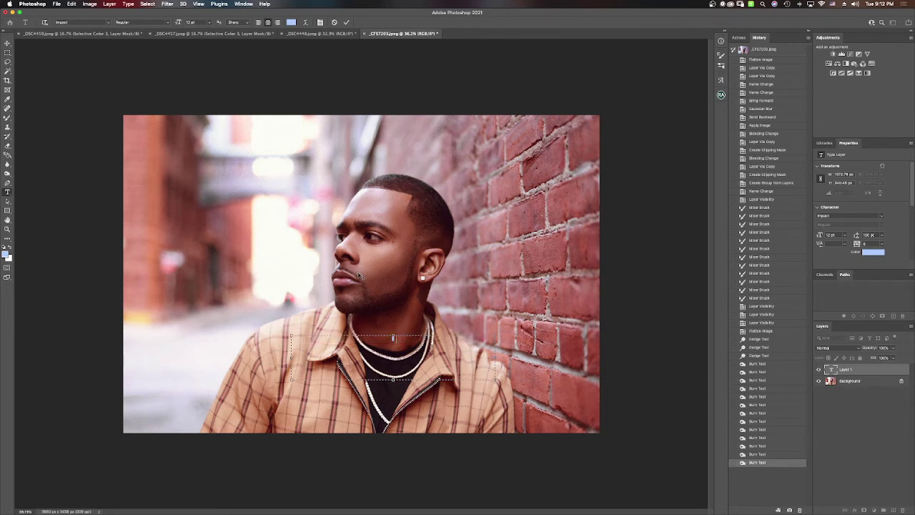
key(ctrl+a)
text(FOLLOW FOR MORE CONTENT)
Enlarge the whole "FOLLOW FOR MORE CONTENT" line to 33 pt.
drag(429, 339, 357, 338)
click(199, 22)
scroll(199, 22, up, 16)
scroll(199, 22, up, 8)
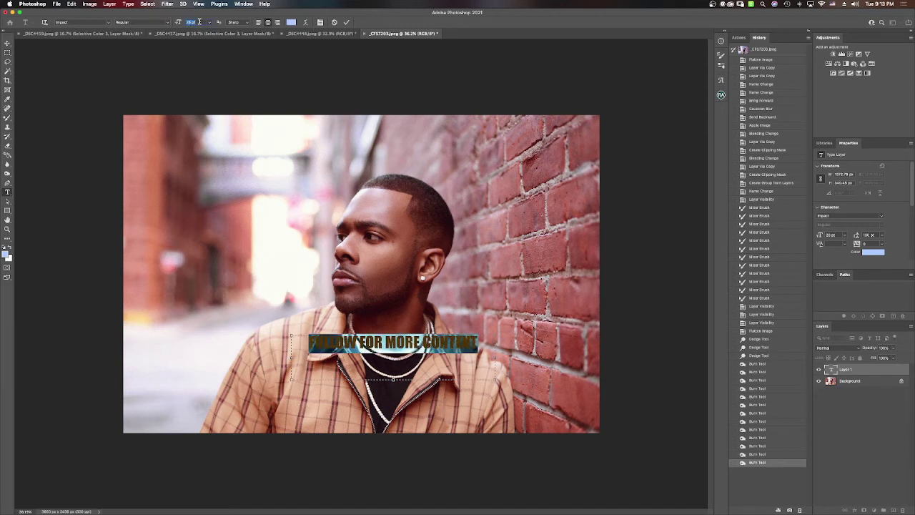
scroll(199, 22, down, 6)
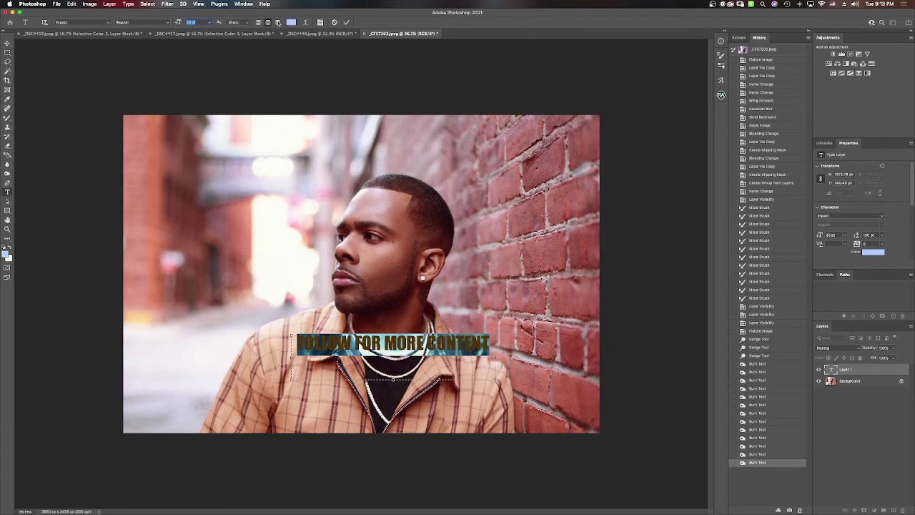
Change the text colour to white and commit the text edit.
click(290, 24)
drag(685, 160, 662, 89)
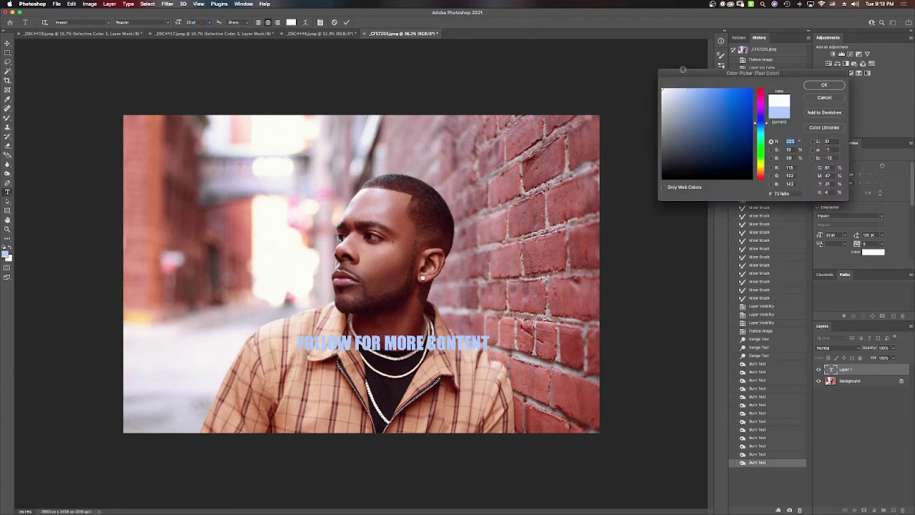
click(824, 85)
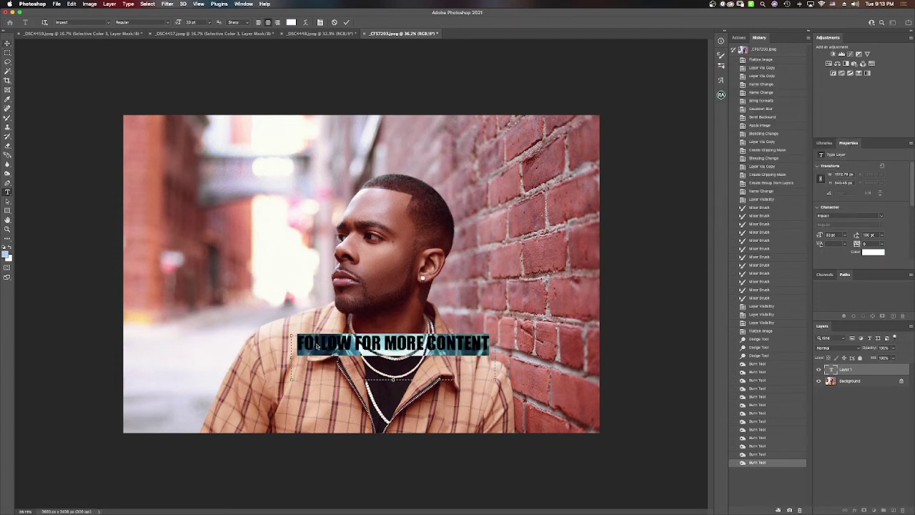
key(Escape)
Move the white text slightly down and to the left so it is centred horizontally on the image.
key(v)
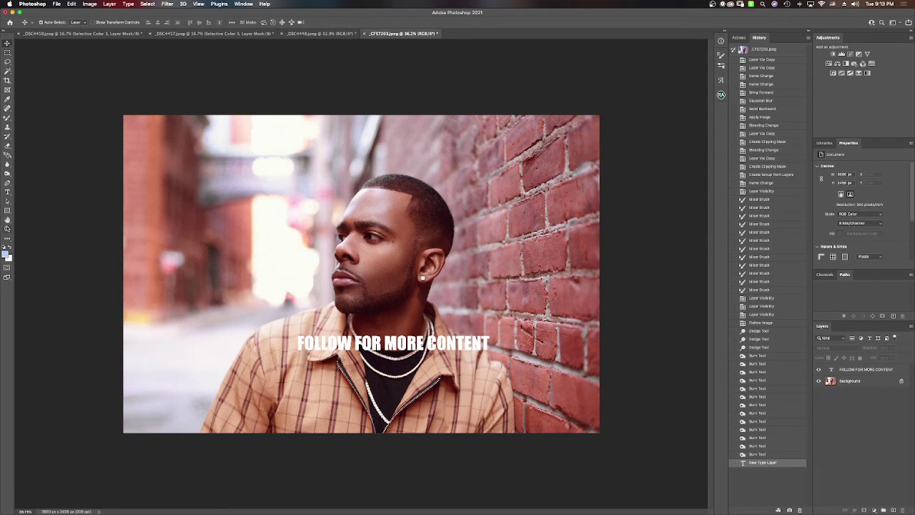
click(7, 229)
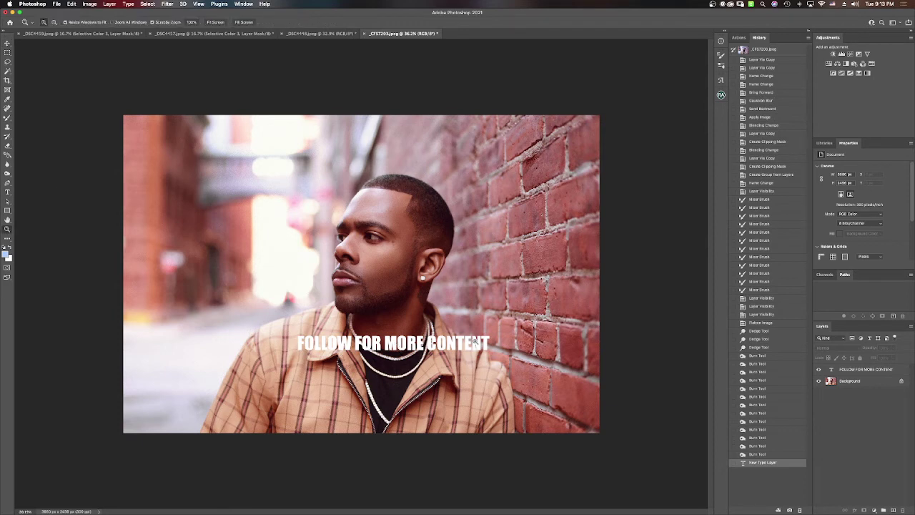
click(8, 44)
drag(418, 348, 386, 360)
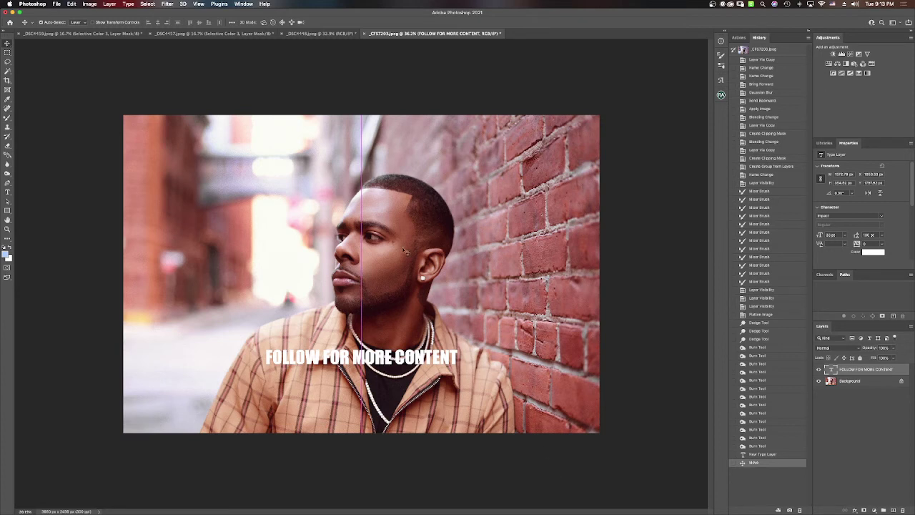
Examine the portrait at several magnifications, checking the cheek's skin texture up close and the whole composition with the text.
click(8, 230)
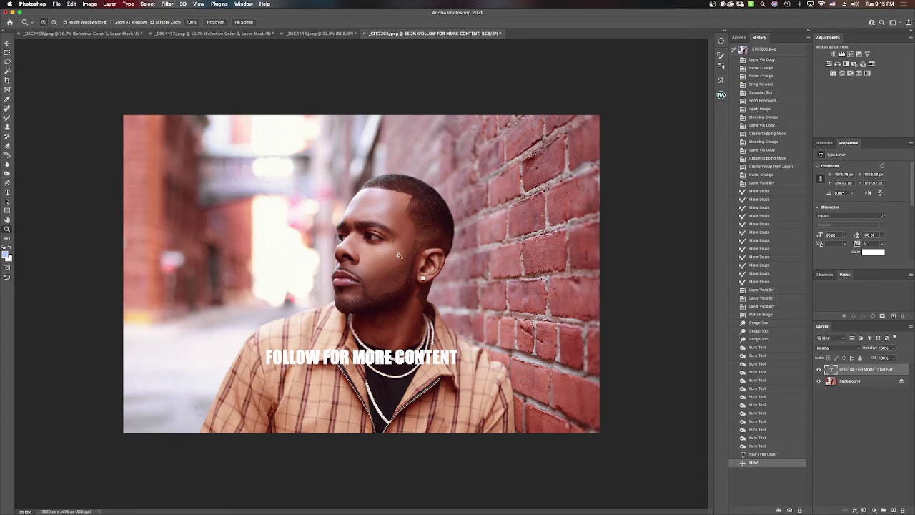
mouse_move(403, 254)
mouse_down()
mouse_move(399, 239)
mouse_move(413, 249)
mouse_move(400, 241)
mouse_up()
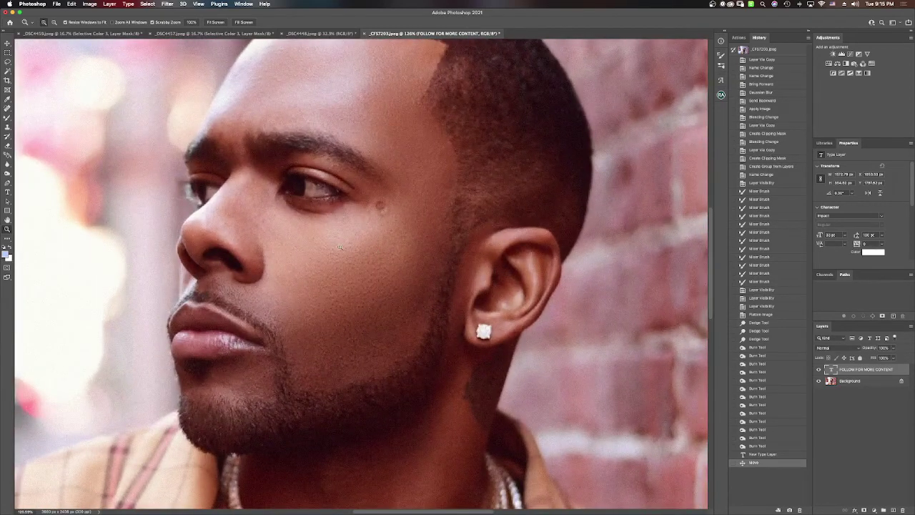
drag(342, 248, 308, 265)
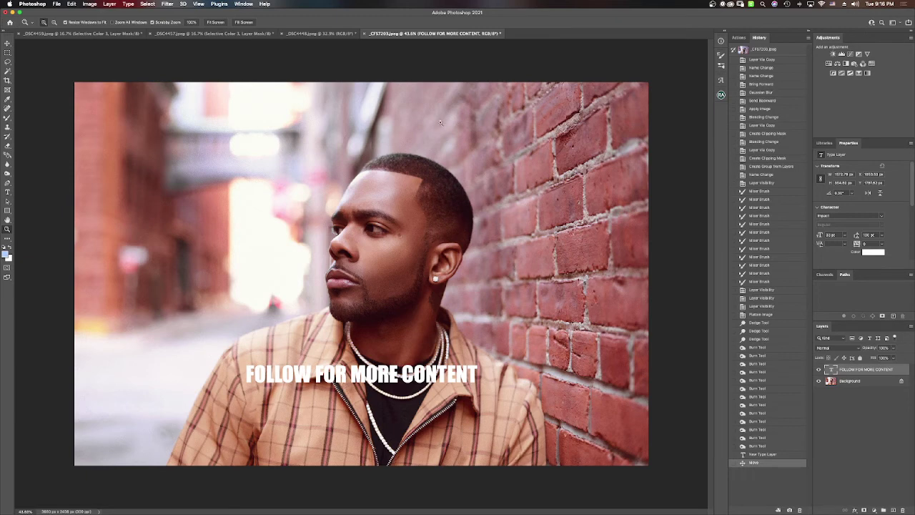
drag(397, 246, 405, 241)
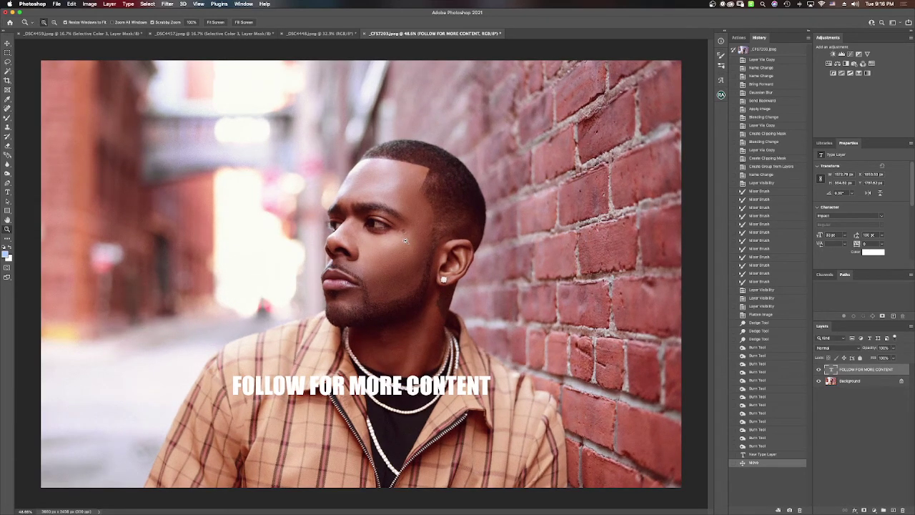
click(405, 248)
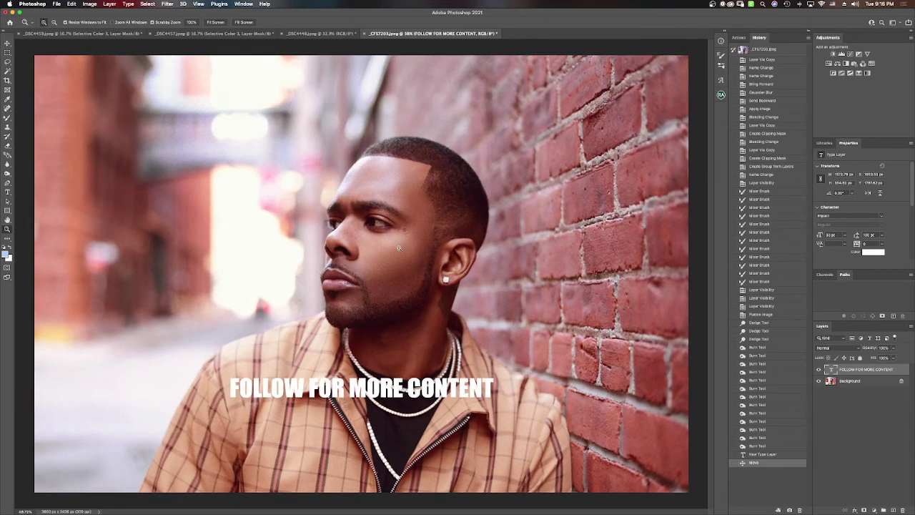
alt+click(399, 248)
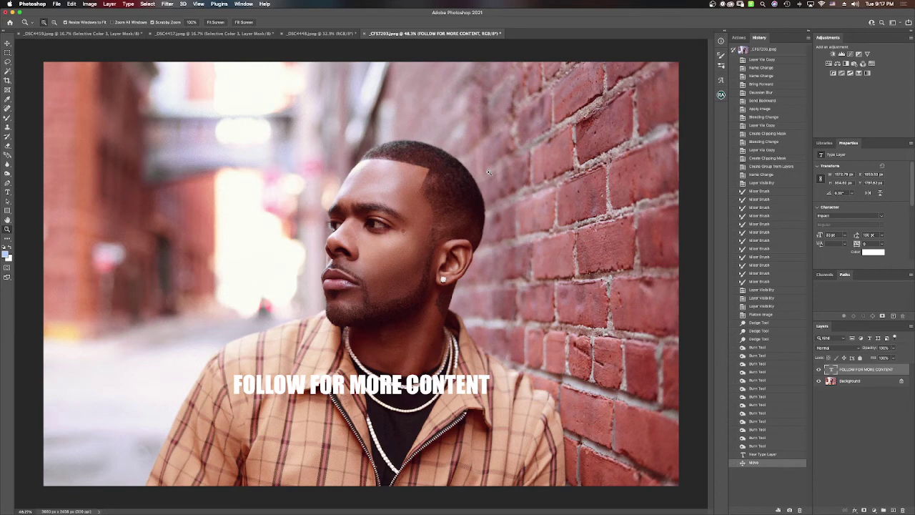
mouse_move(323, 509)
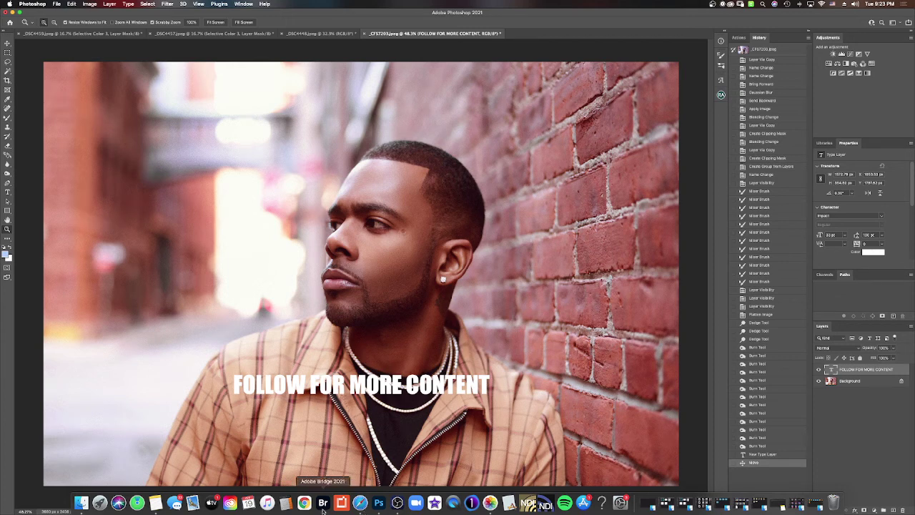
click(451, 207)
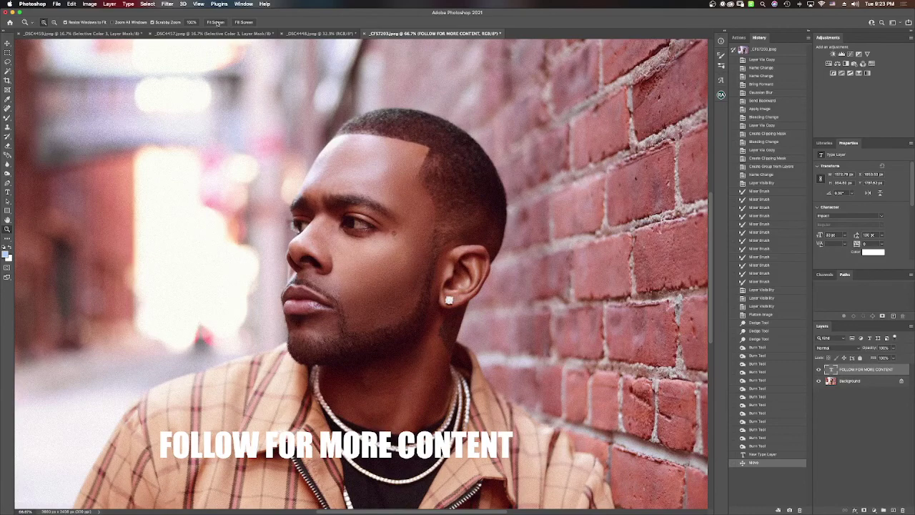
click(217, 22)
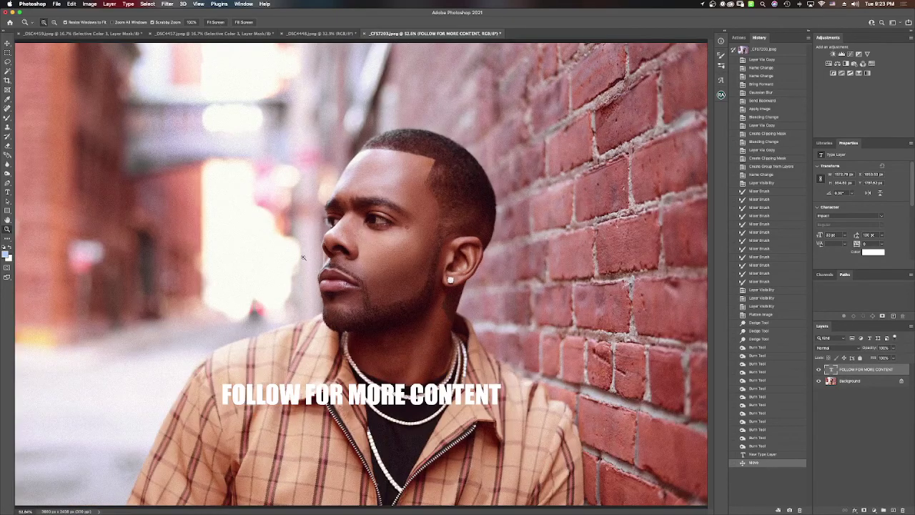
drag(374, 265, 399, 252)
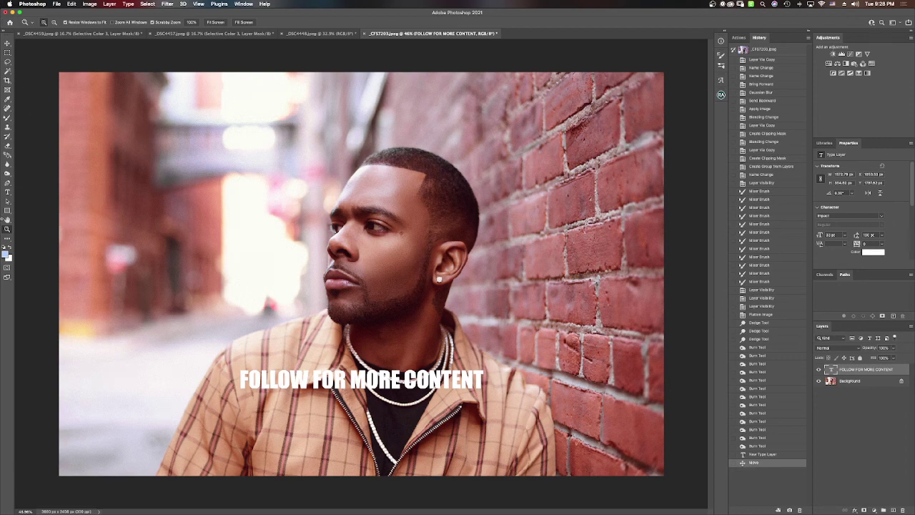
View the _DSC4448.jpeg photo of the man beside the ATM, whole and close up, and return to the brick-wall portrait.
click(323, 34)
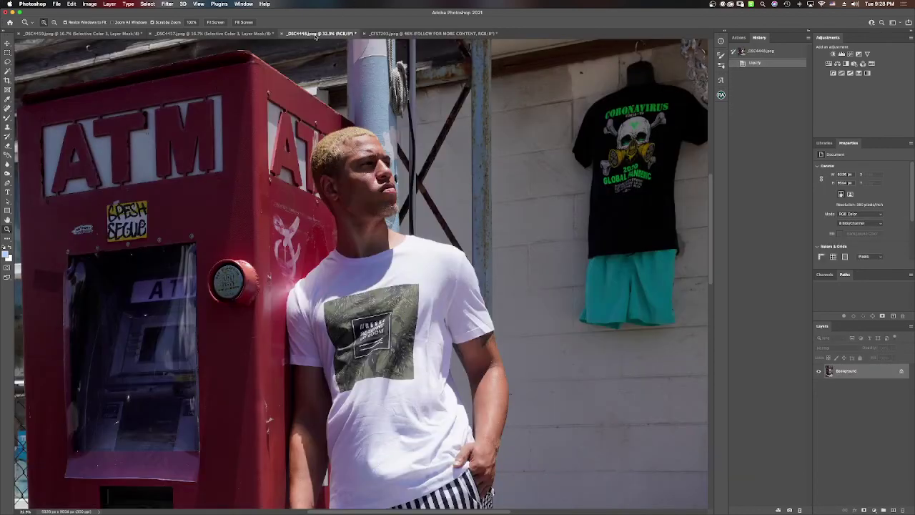
click(218, 22)
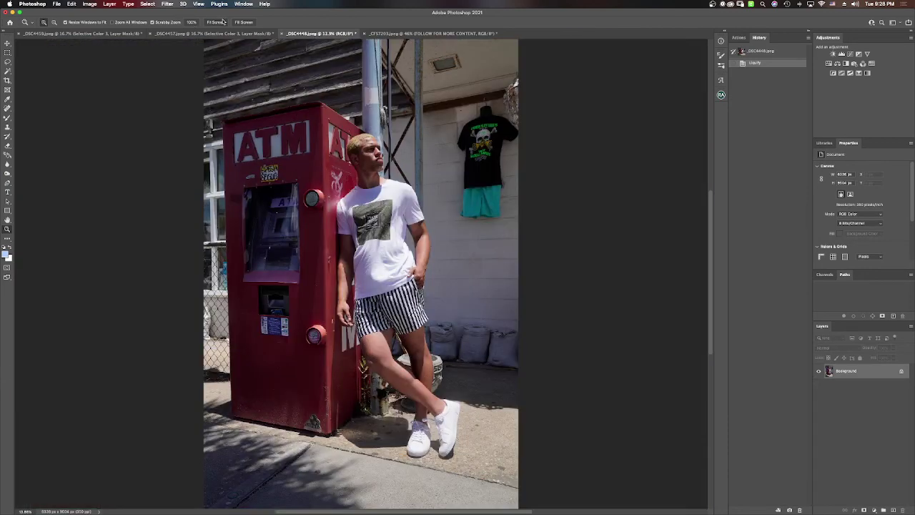
drag(336, 263, 323, 273)
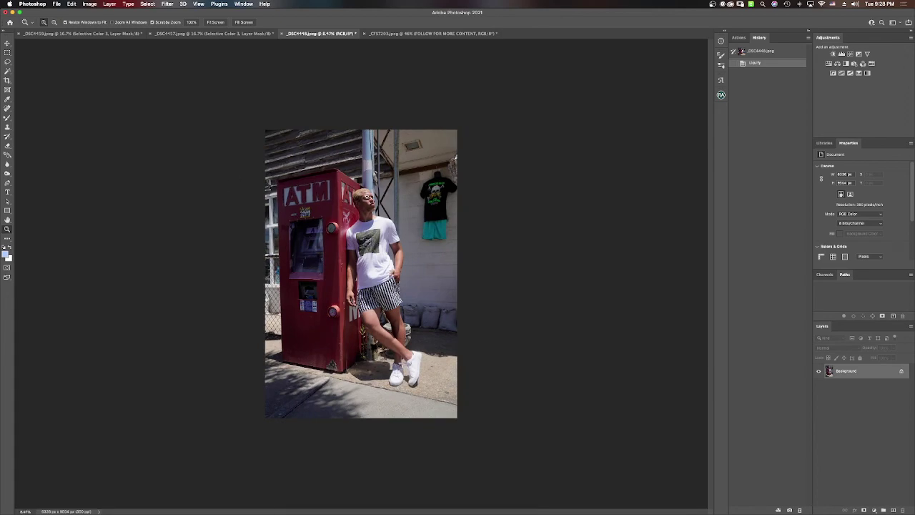
drag(368, 197, 424, 178)
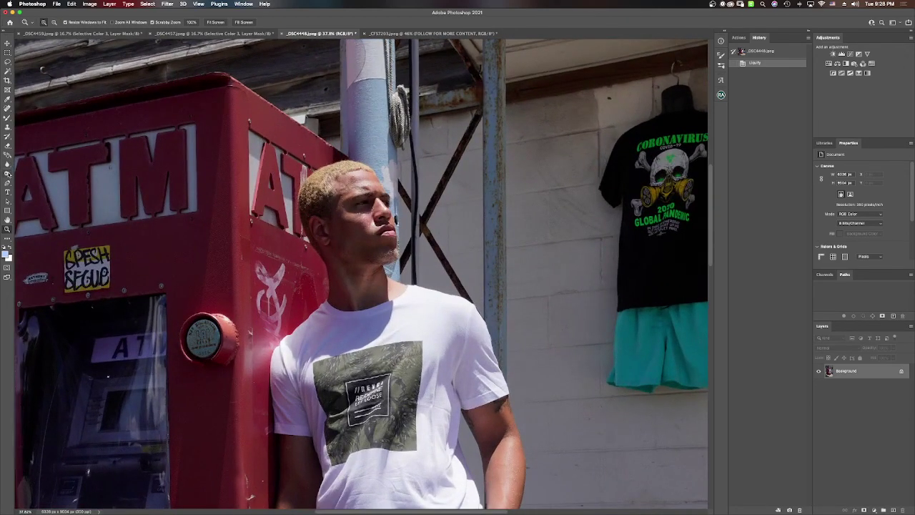
click(472, 34)
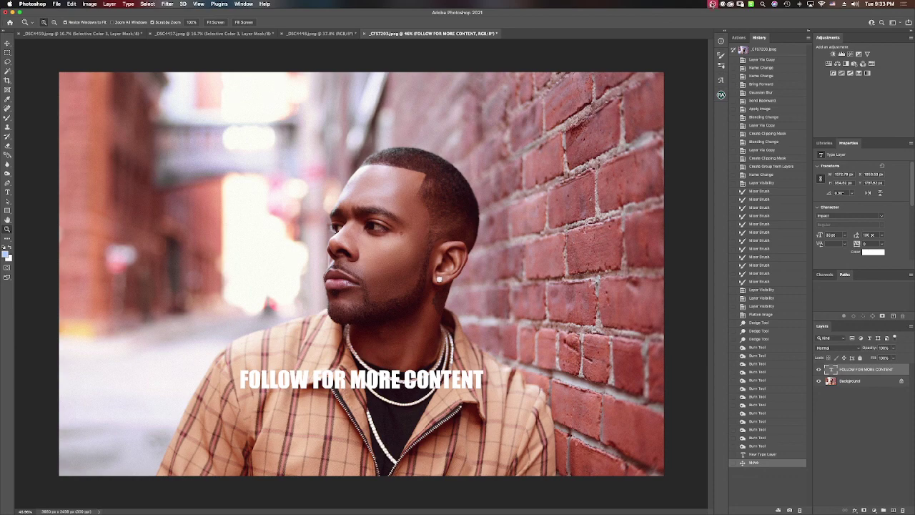
click(712, 4)
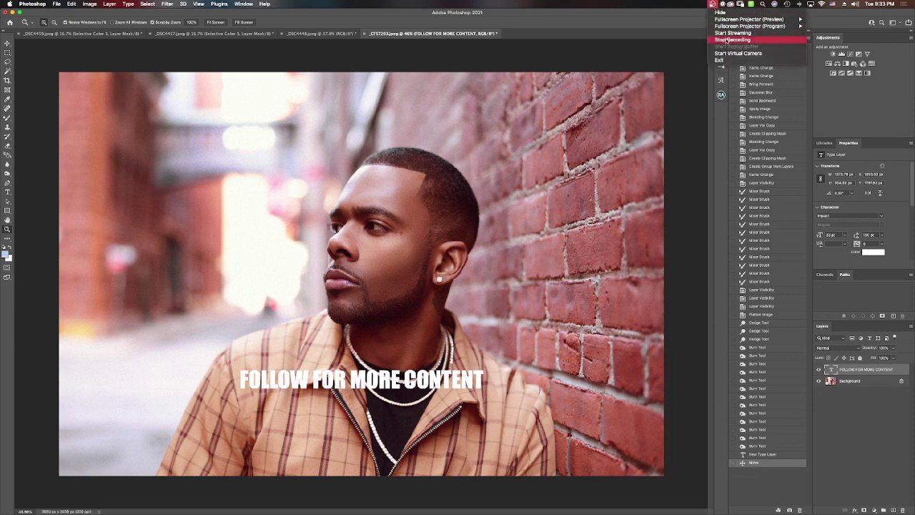